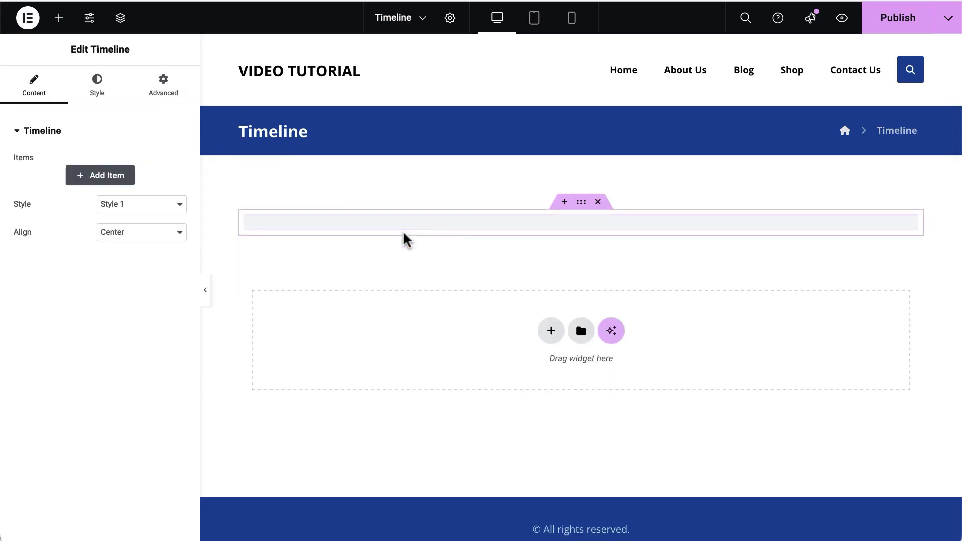
- Add an item to the Timeline widget and set its content type to Saved template
left_click(106, 180)
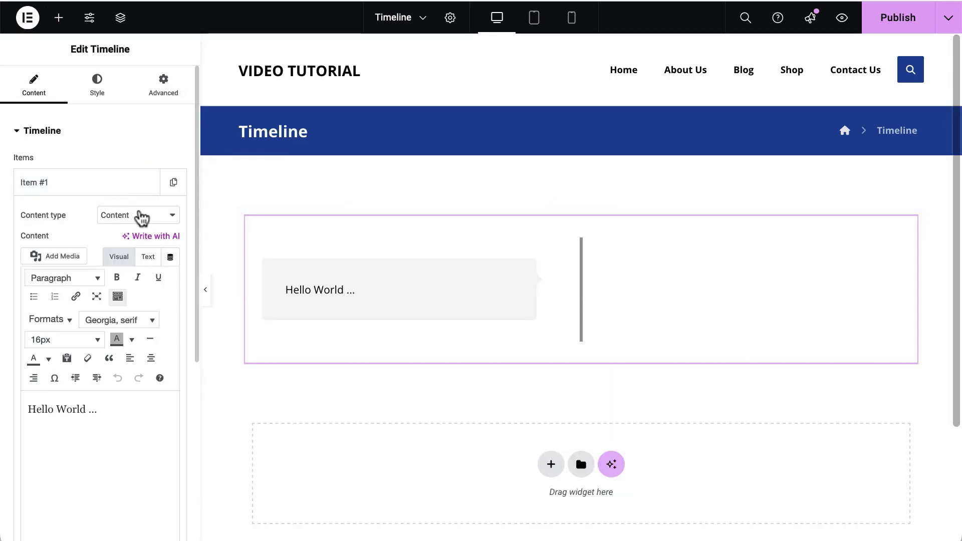
left_click(150, 215)
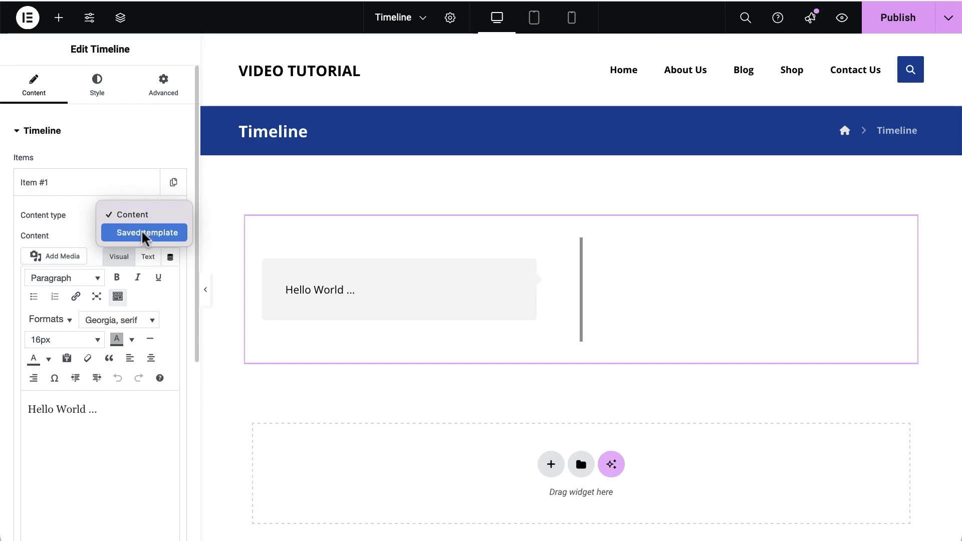
left_click(144, 233)
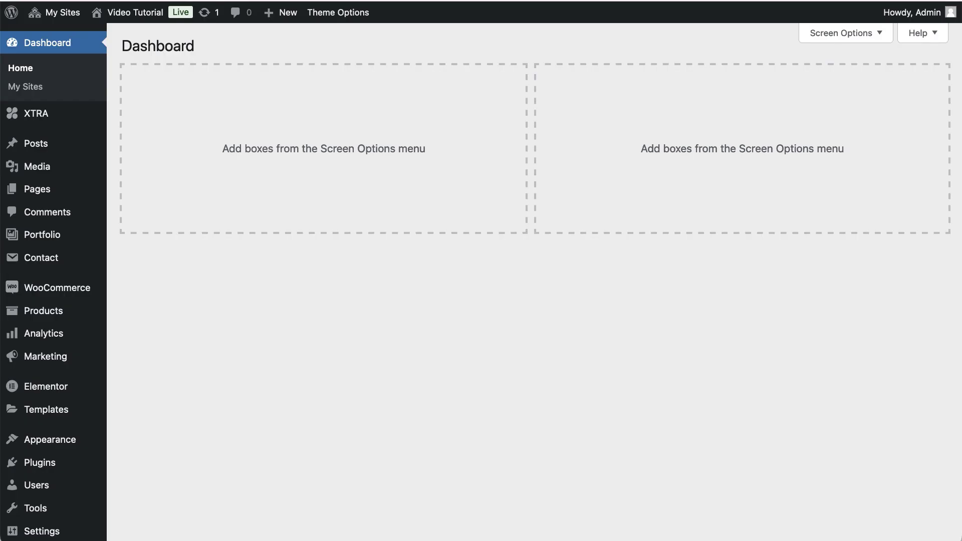
- In the WordPress dashboard, create a new saved template of type Section named "Section for timeline item"
mouse_move(73, 412)
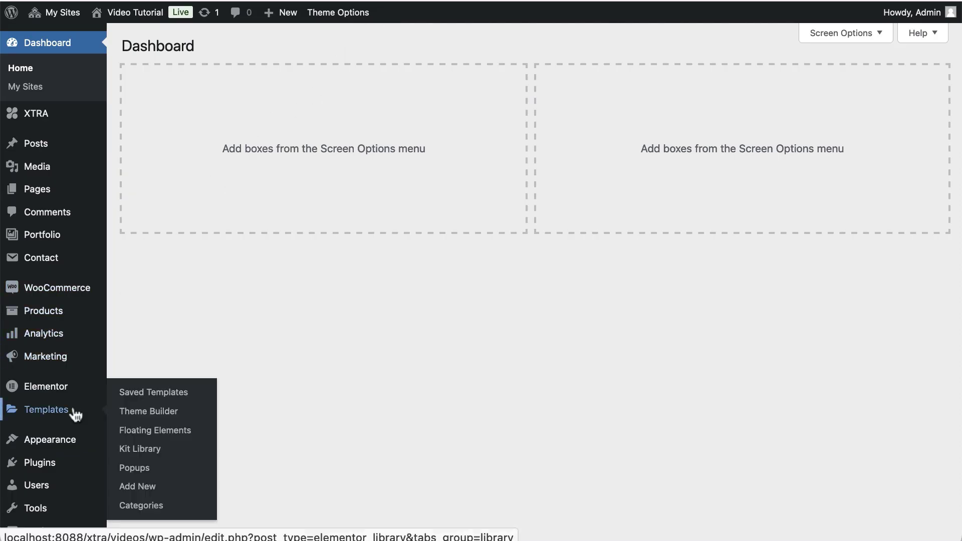
left_click(140, 392)
left_click(316, 39)
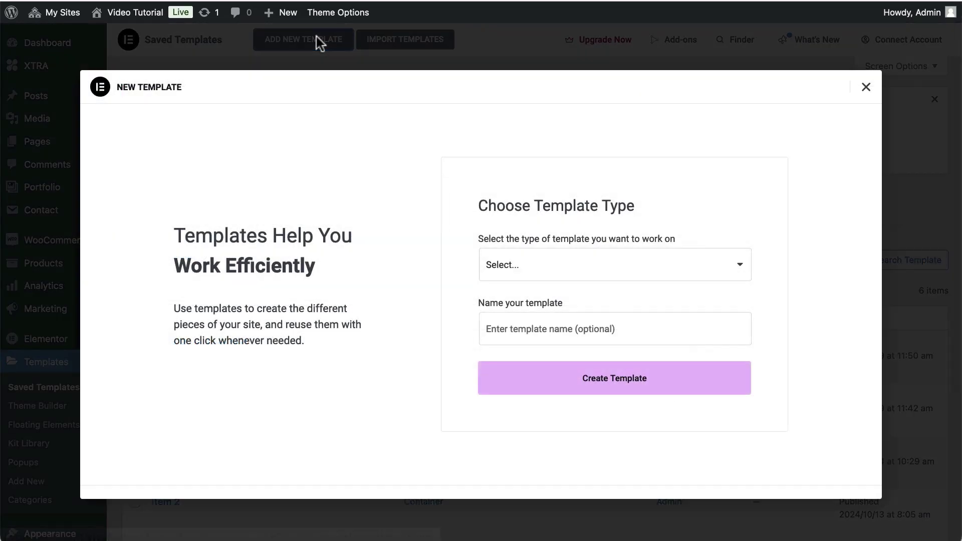
left_click(518, 262)
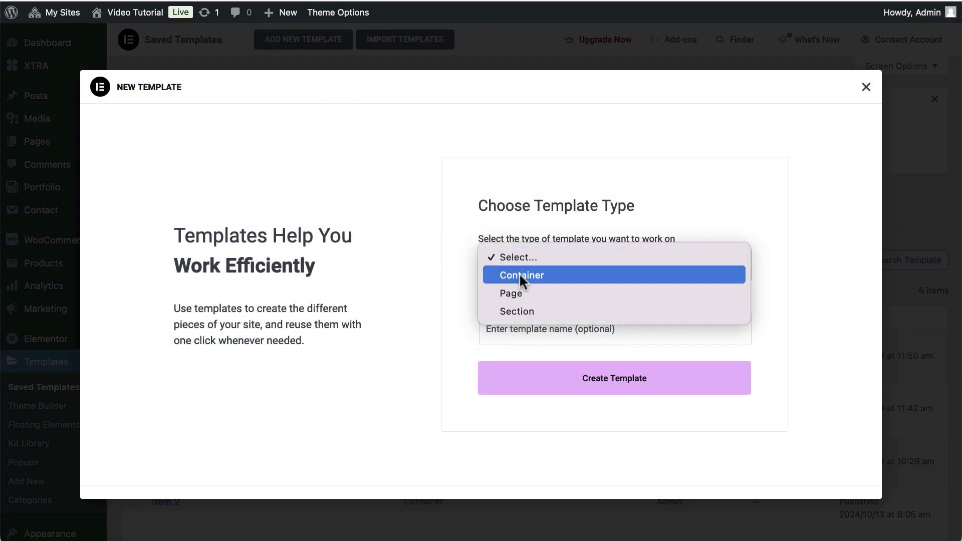
left_click(525, 309)
left_click(517, 329)
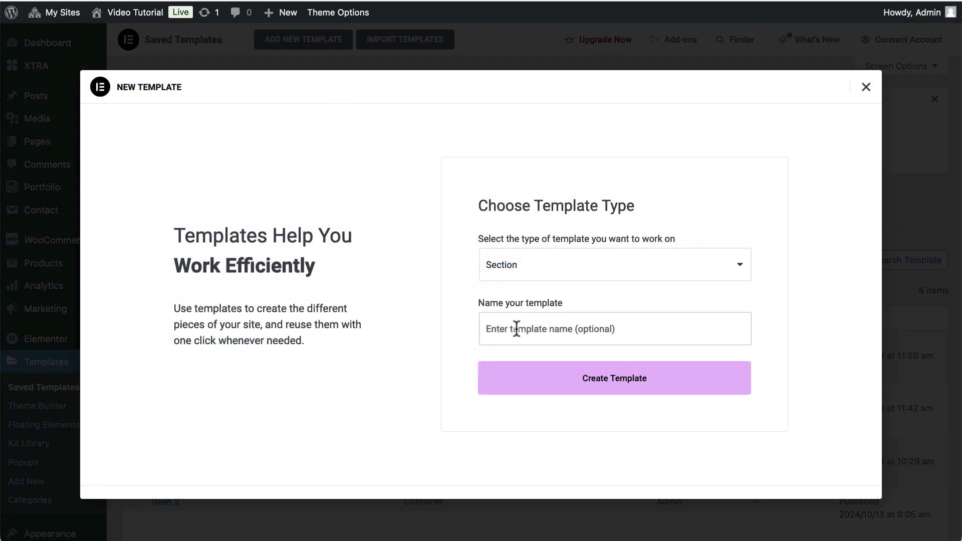
type("Section for timeline item")
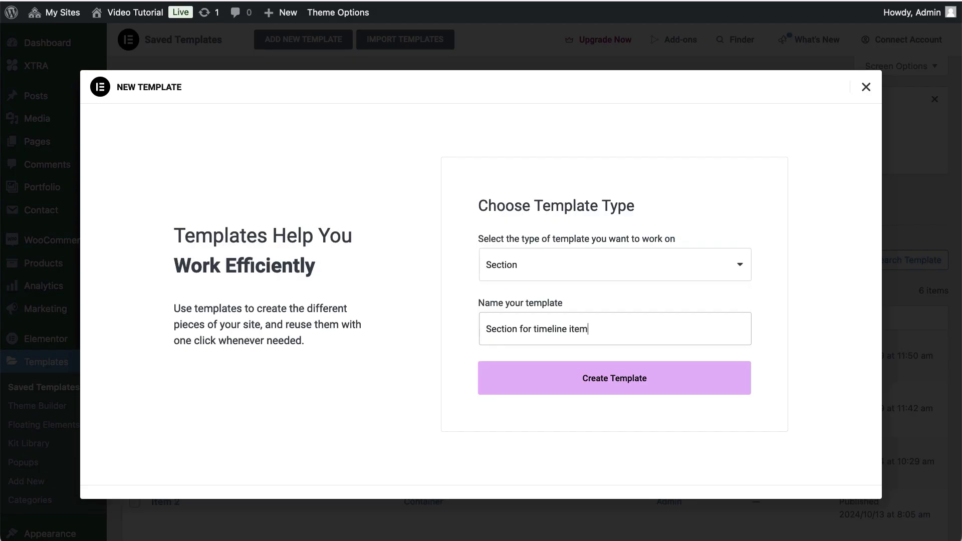
left_click(533, 395)
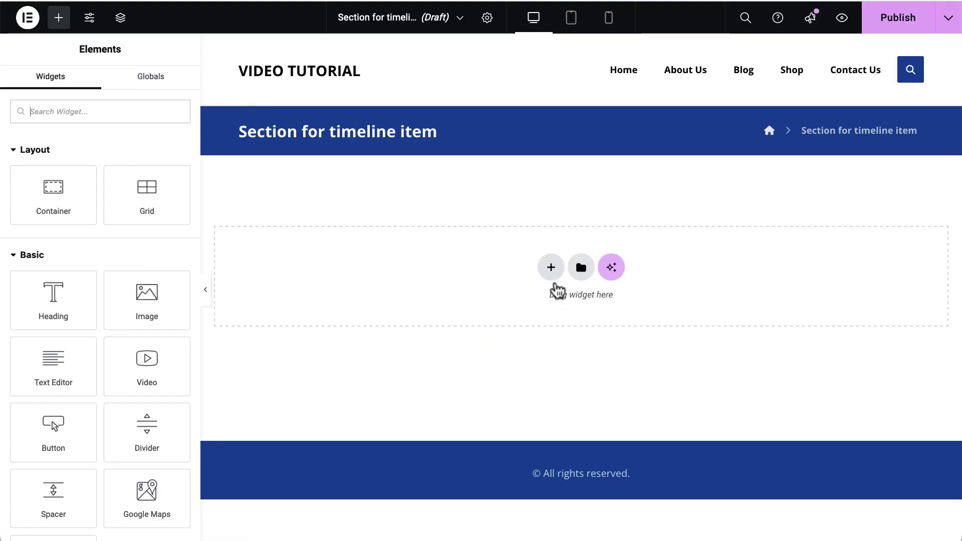
- Add a single-column flexbox container to the template and set its padding to 10 px on all sides
left_click(549, 266)
left_click(539, 306)
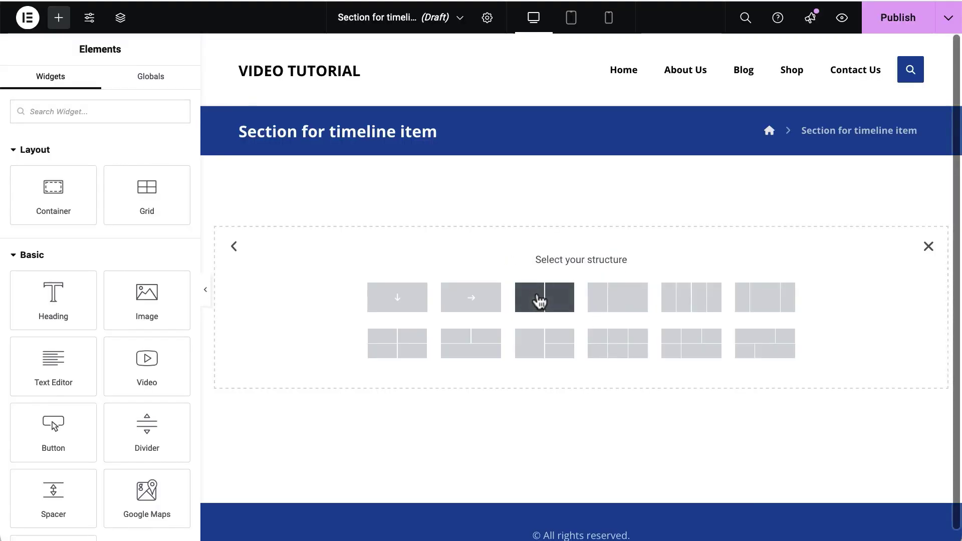
left_click(372, 295)
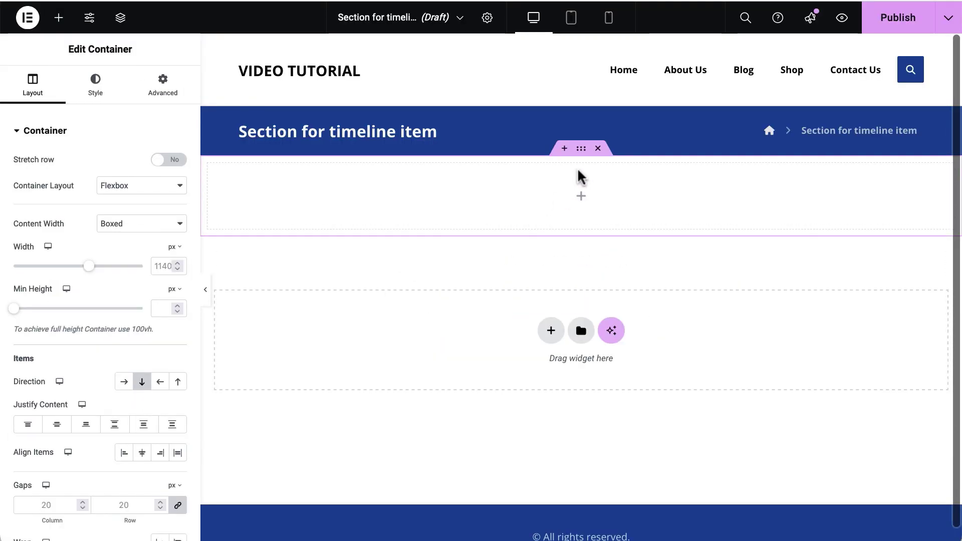
left_click(166, 97)
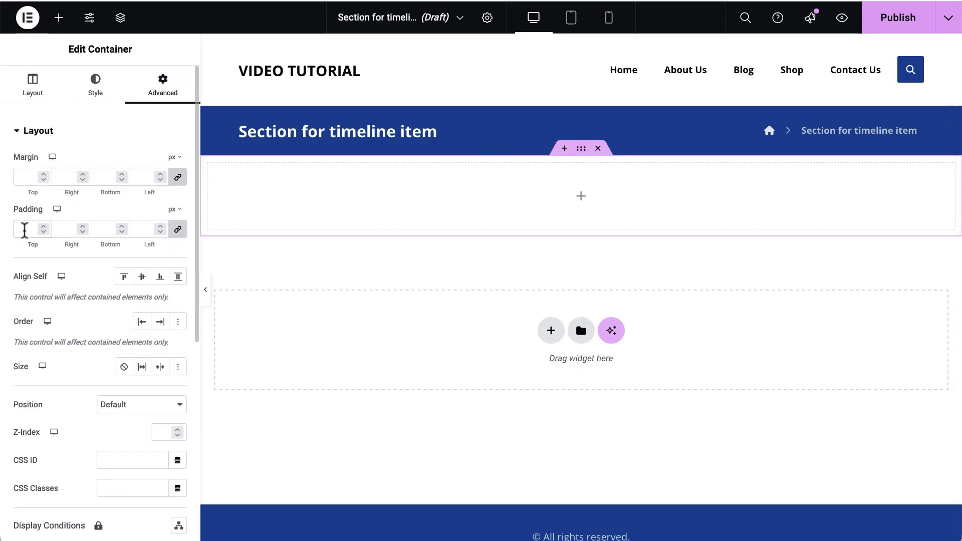
left_click(25, 229)
type("10")
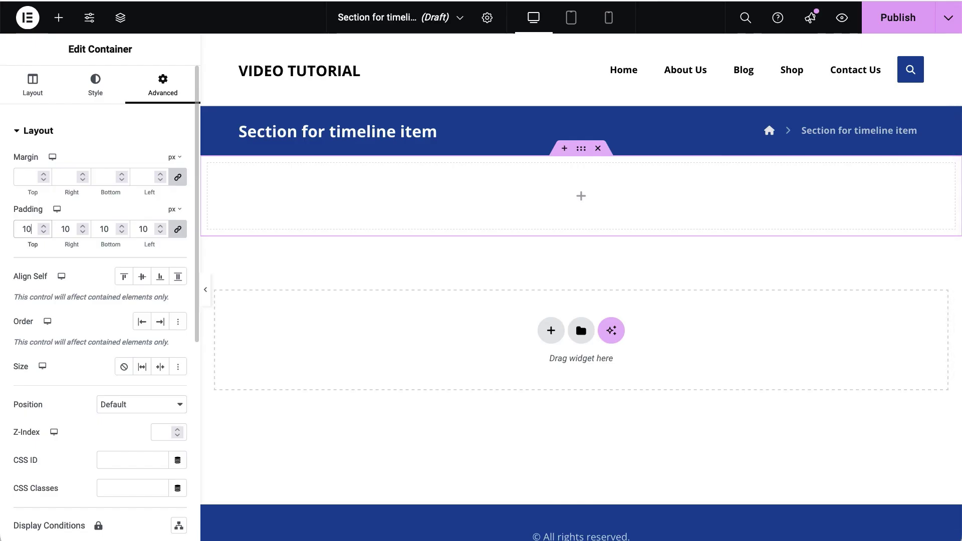
- Find the Title & Text widget and place it inside the empty container
left_click(582, 200)
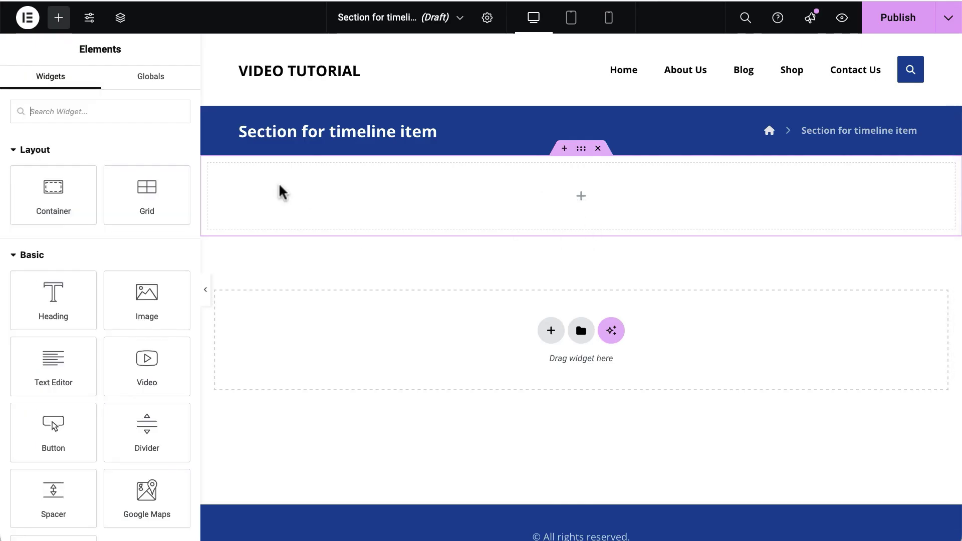
type("tex")
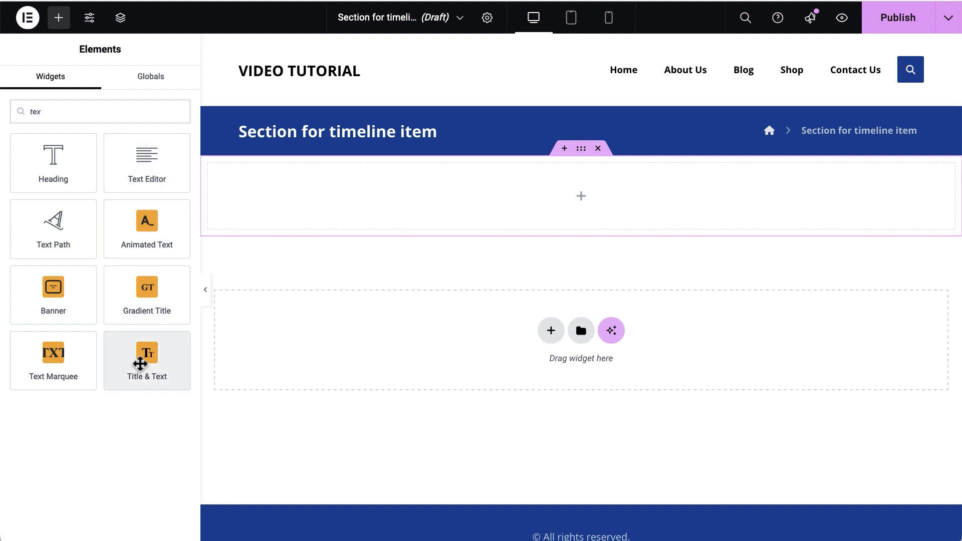
left_click_drag(140, 364, 426, 217)
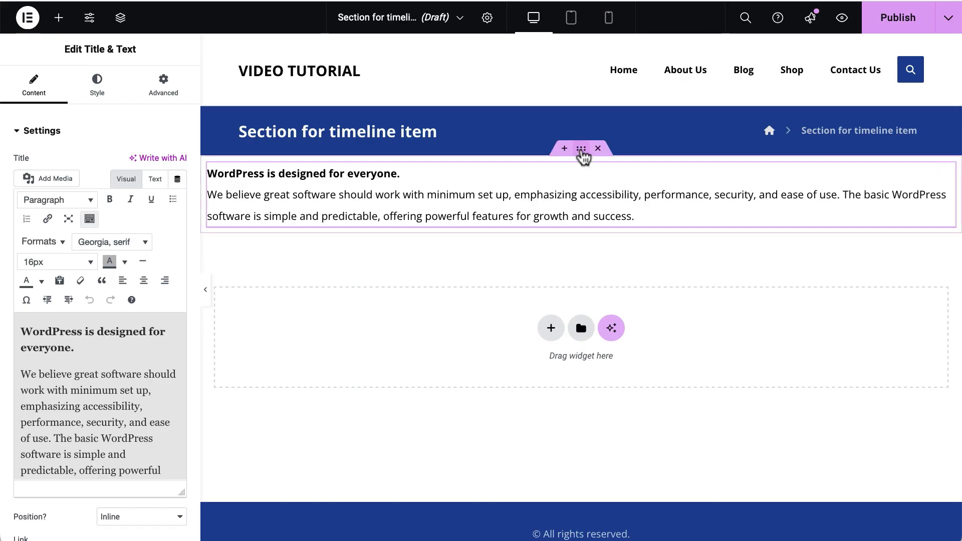
left_click(581, 149)
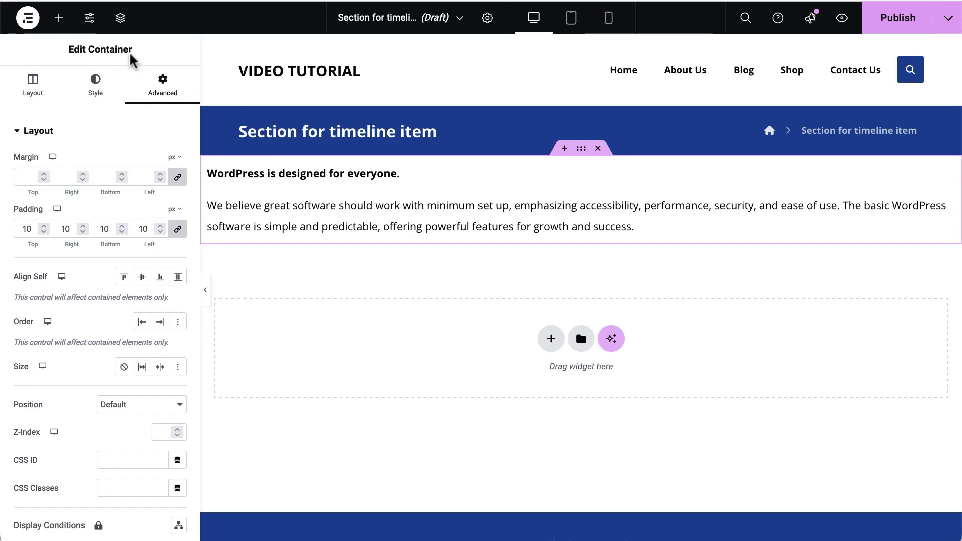
left_click(430, 195)
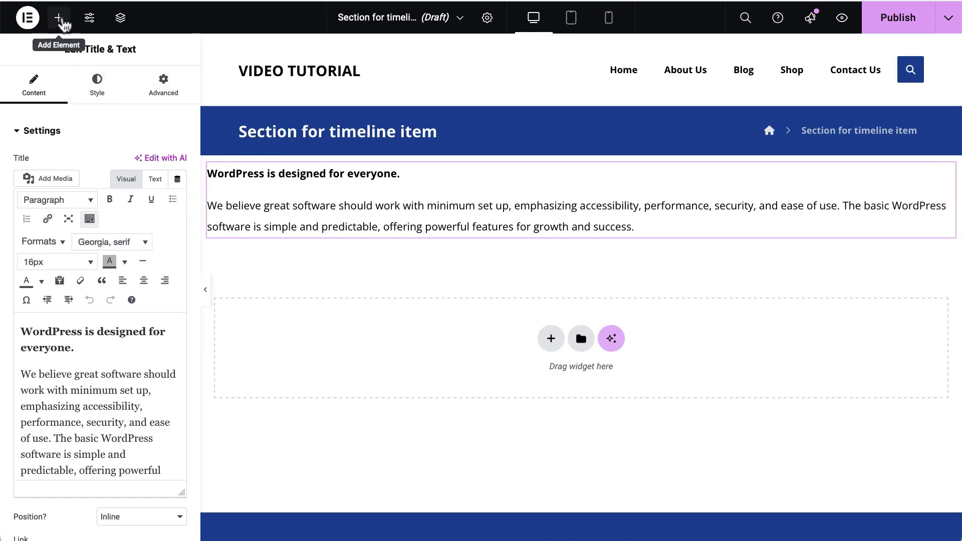
- Find the theme's orange Button widget and place it below the Title & Text widget in the container
left_click(58, 17)
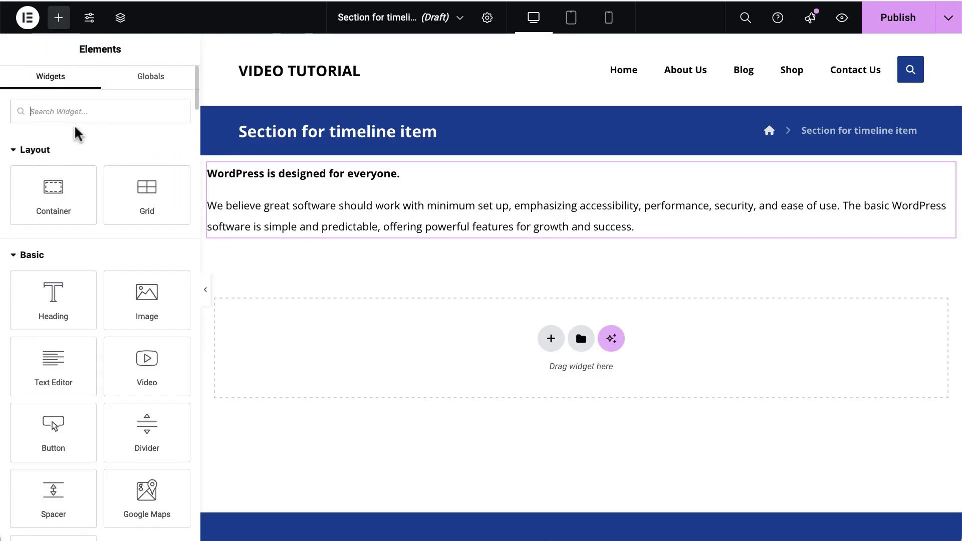
type("but")
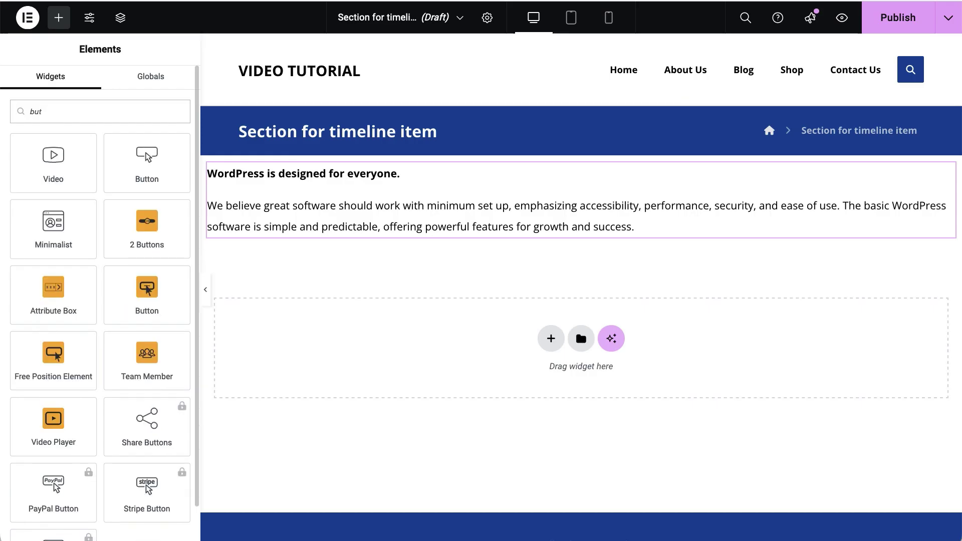
type("to")
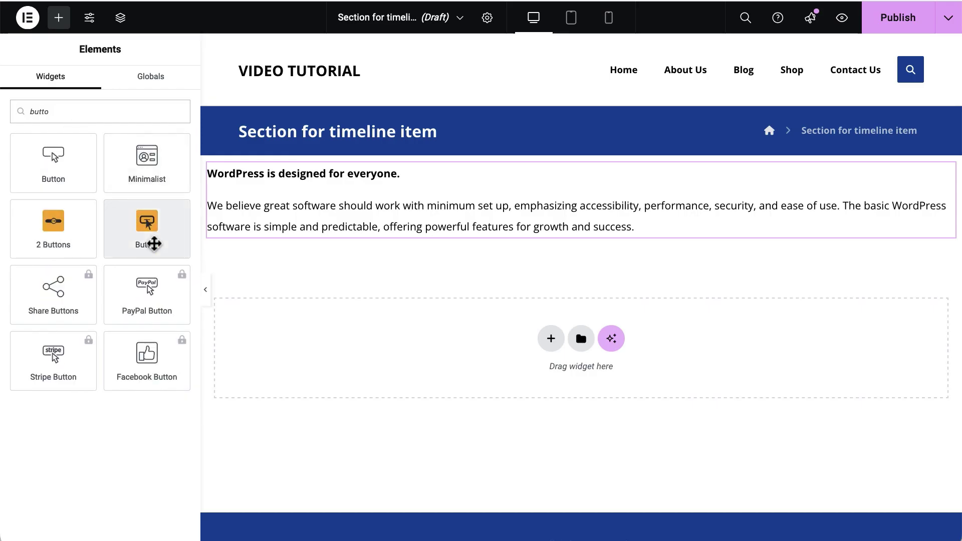
left_click_drag(153, 242, 313, 222)
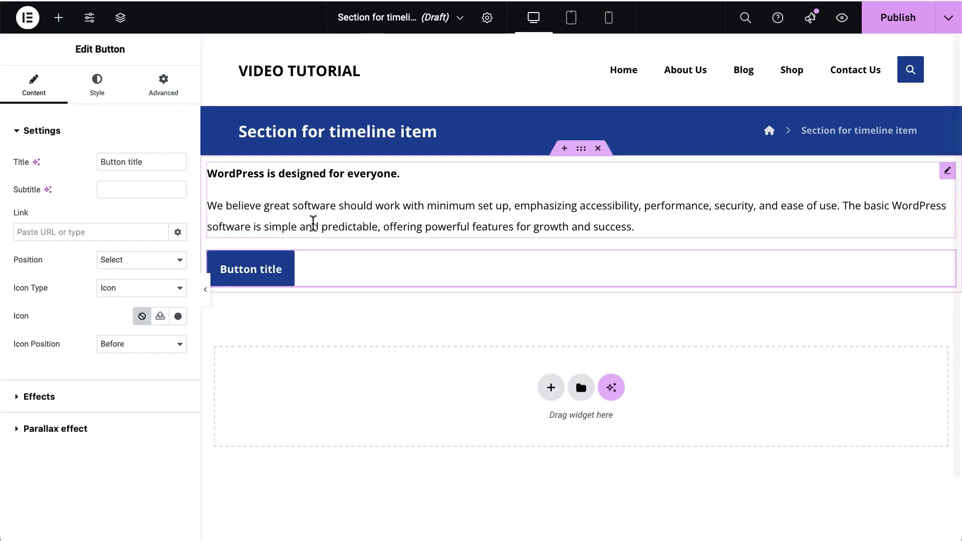
- Set the button's title to "More ..." and link it to the Sample Page
left_click_drag(126, 161, 86, 159)
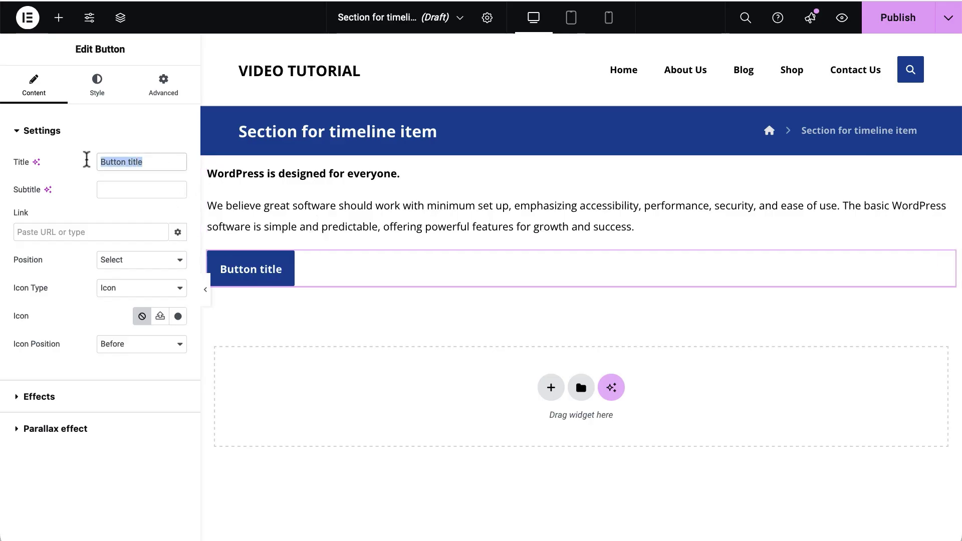
type("More ...")
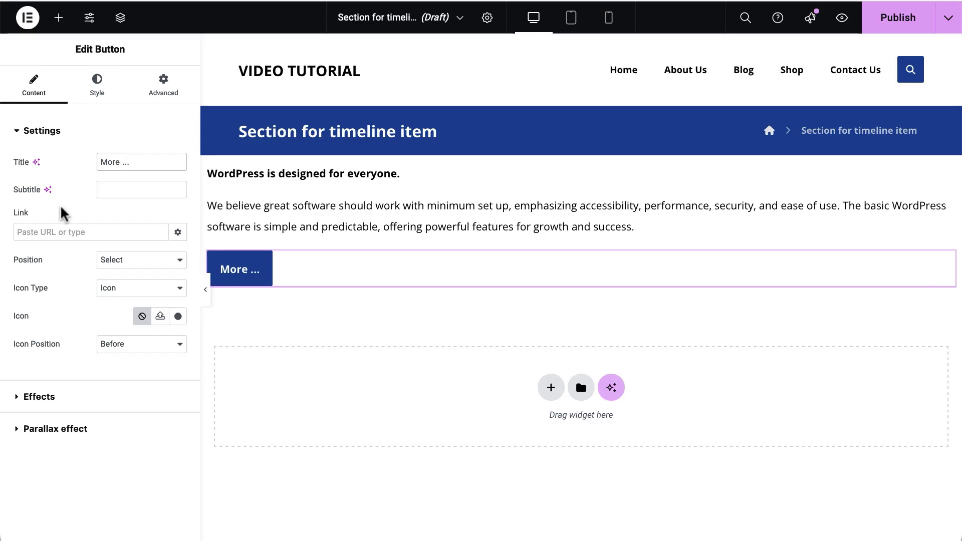
left_click(53, 228)
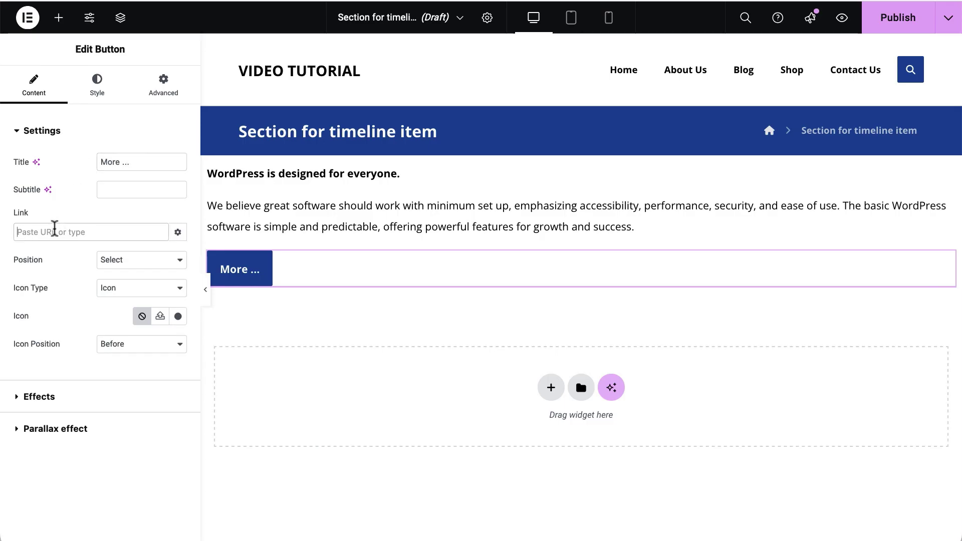
type("sample")
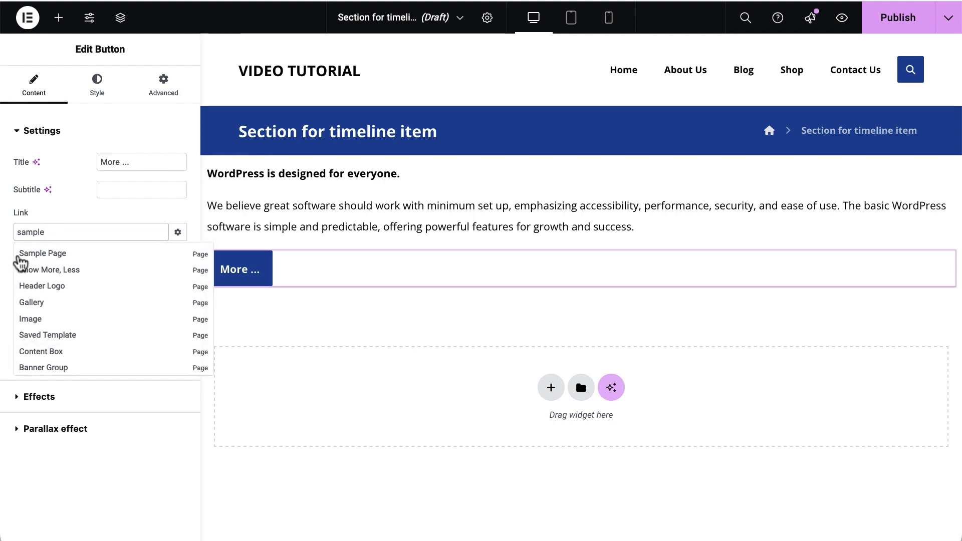
left_click(48, 254)
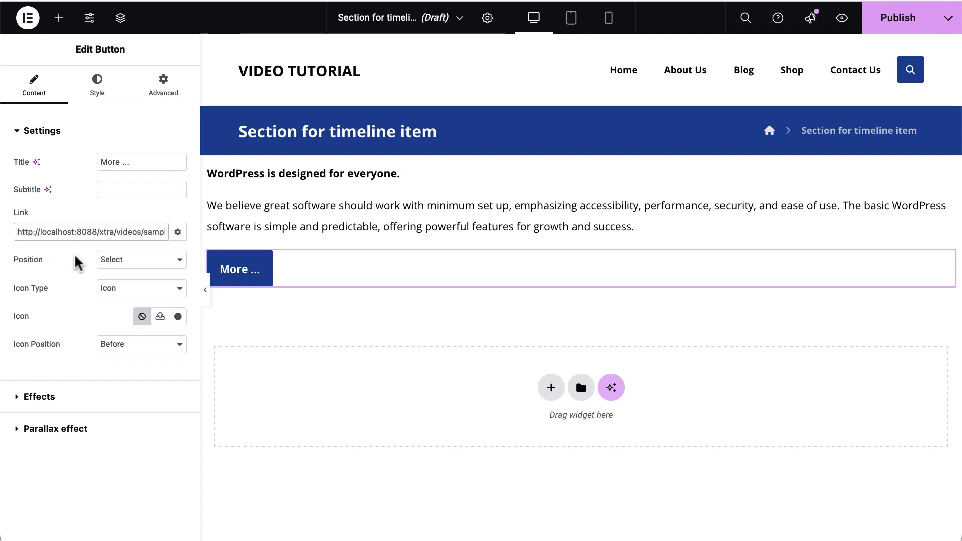
- Search the icon library for "arrow" and insert the thin right-pointing chevron icon (189) on the button
left_click(179, 316)
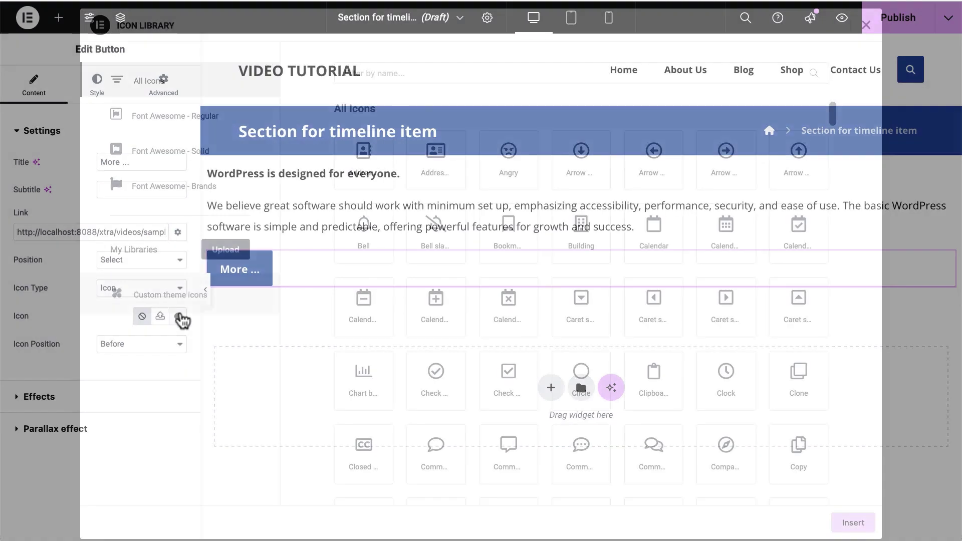
left_click(542, 70)
type("arroe")
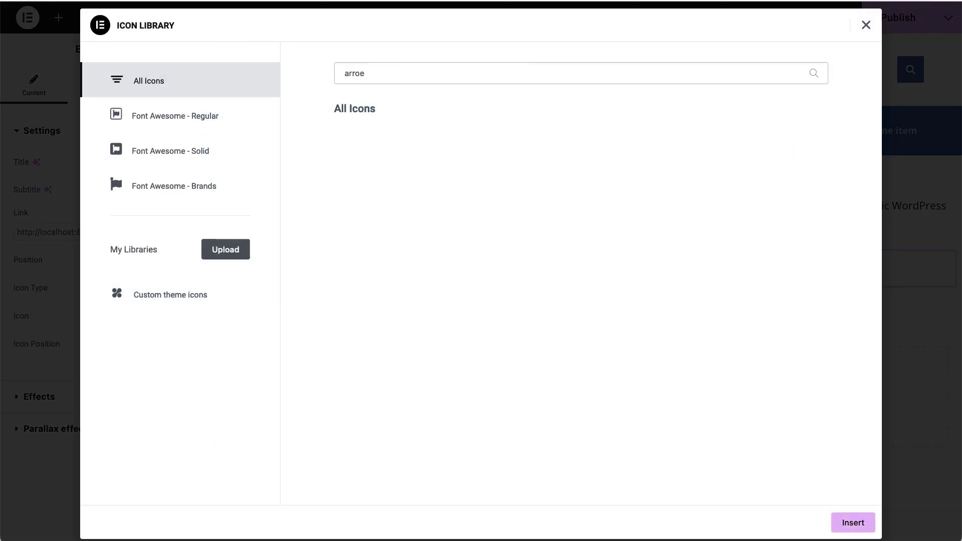
key("BackSpace")
type("w")
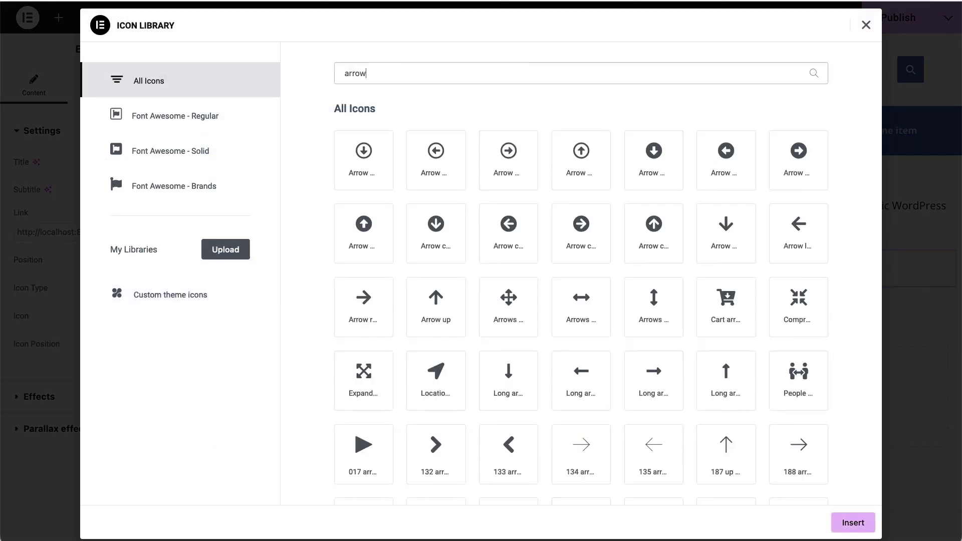
scroll(642, 416, "down", 3)
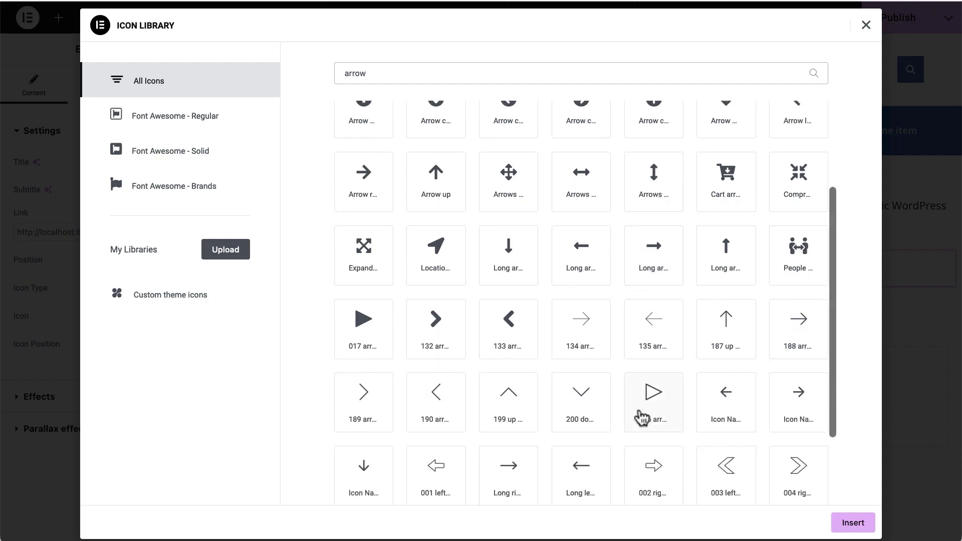
left_click(375, 394)
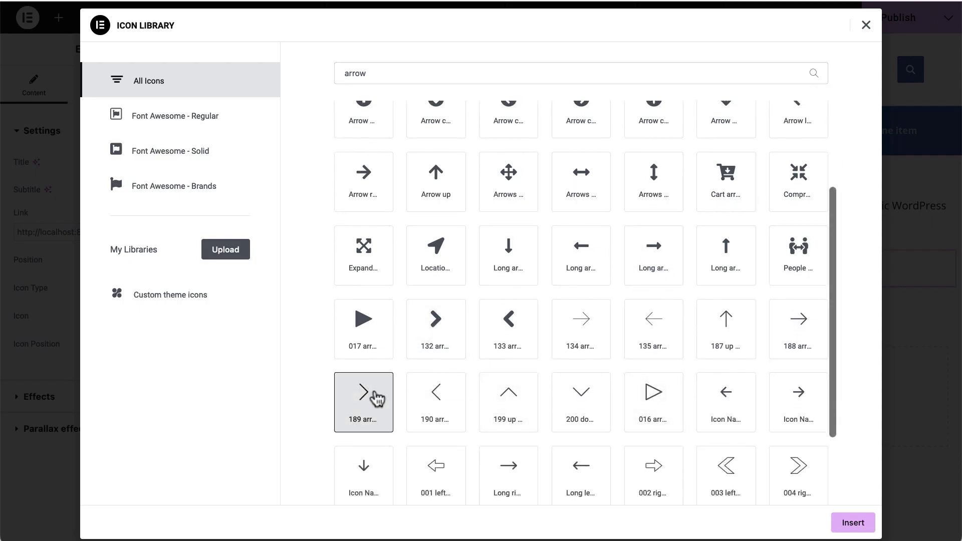
left_click(854, 525)
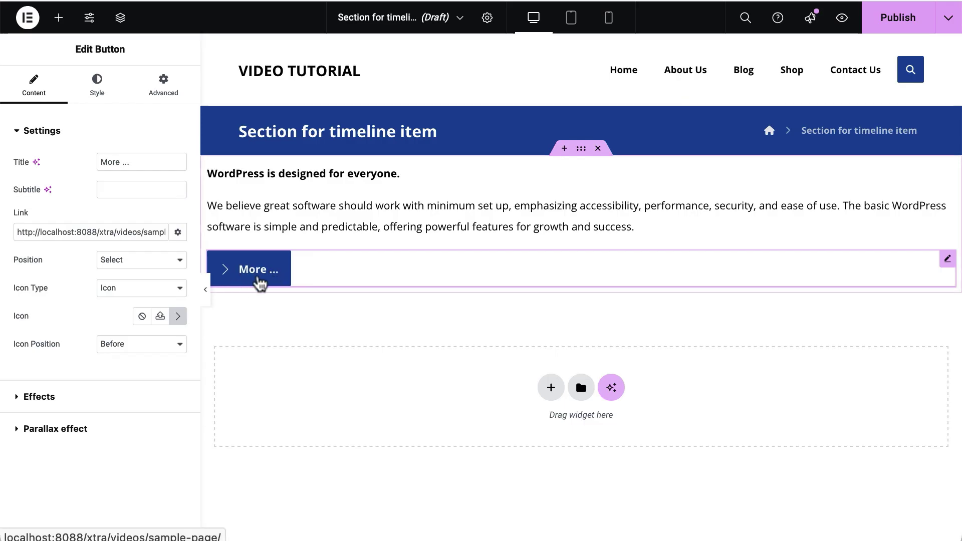
- Style the "More ..." button with a green (#8bc34a) background and a 5px border radius
left_click(101, 90)
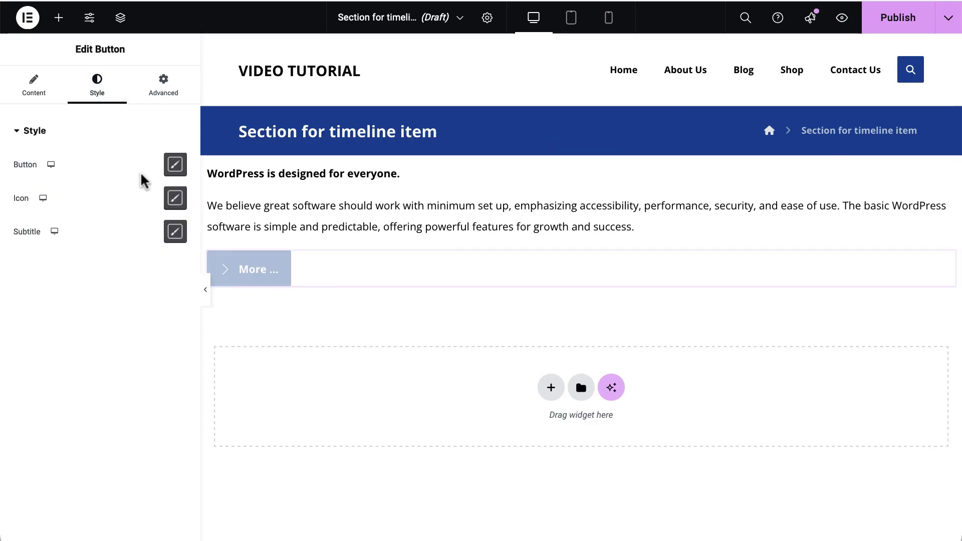
left_click(174, 166)
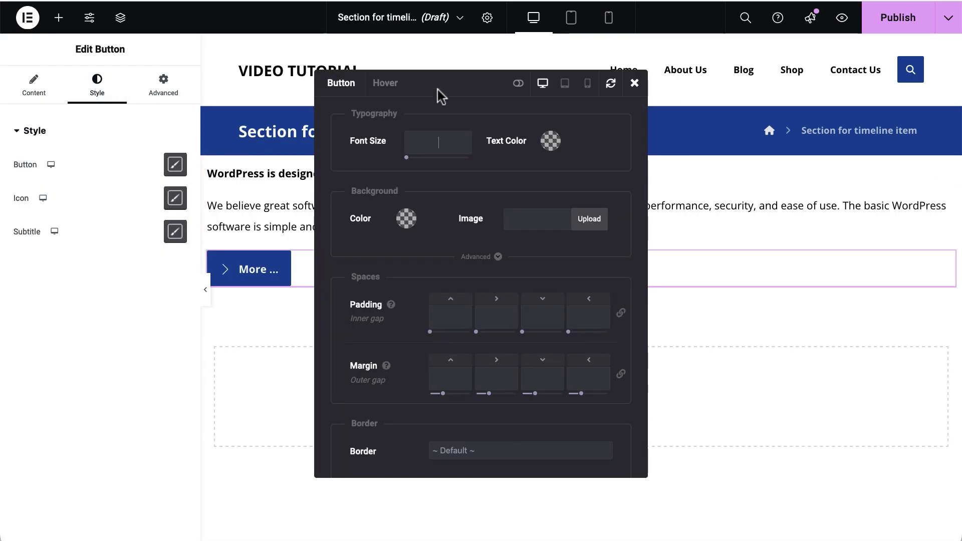
left_click_drag(437, 90, 641, 68)
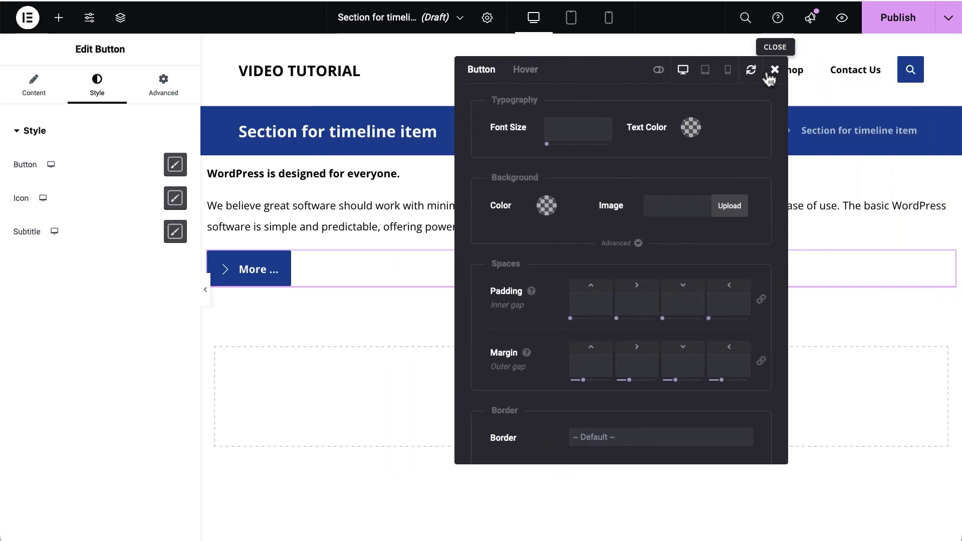
left_click(546, 211)
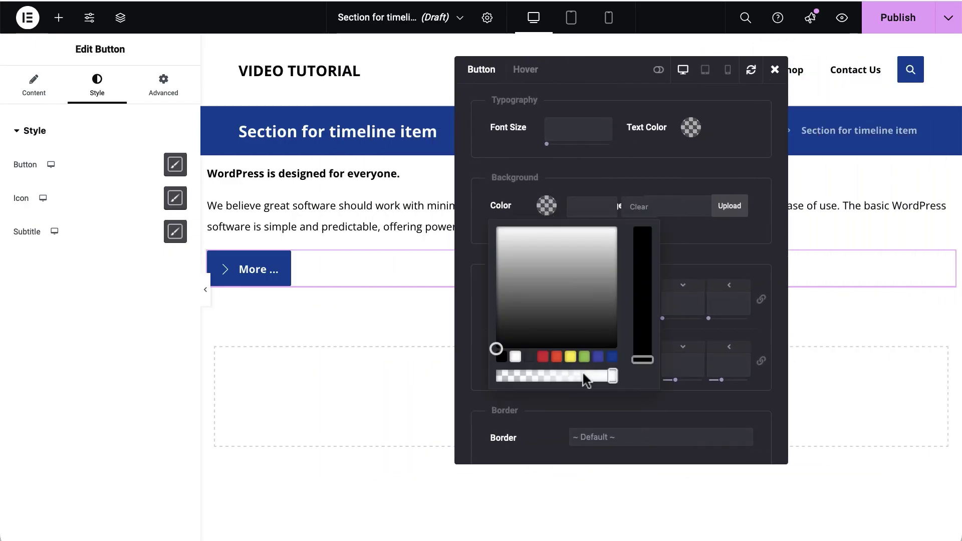
left_click(585, 357)
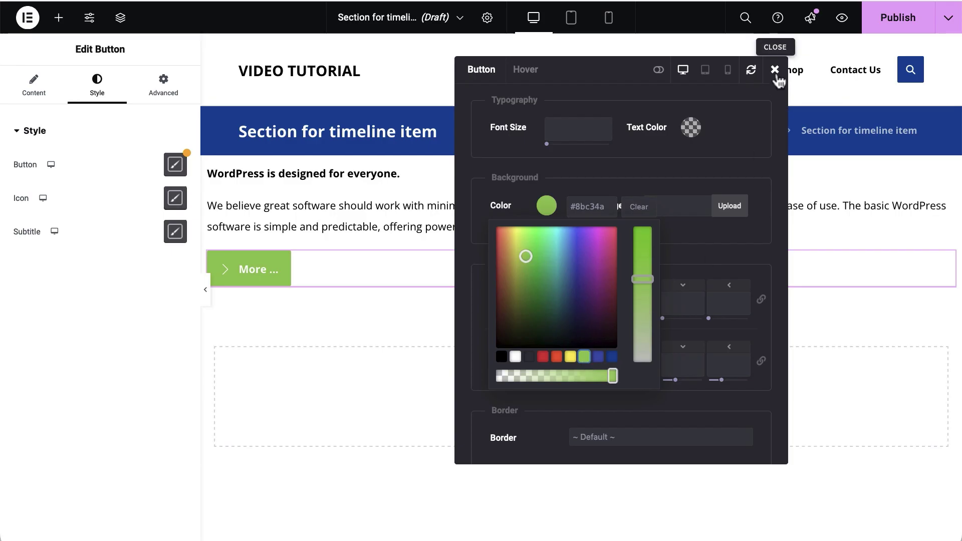
scroll(759, 153, "down", 3)
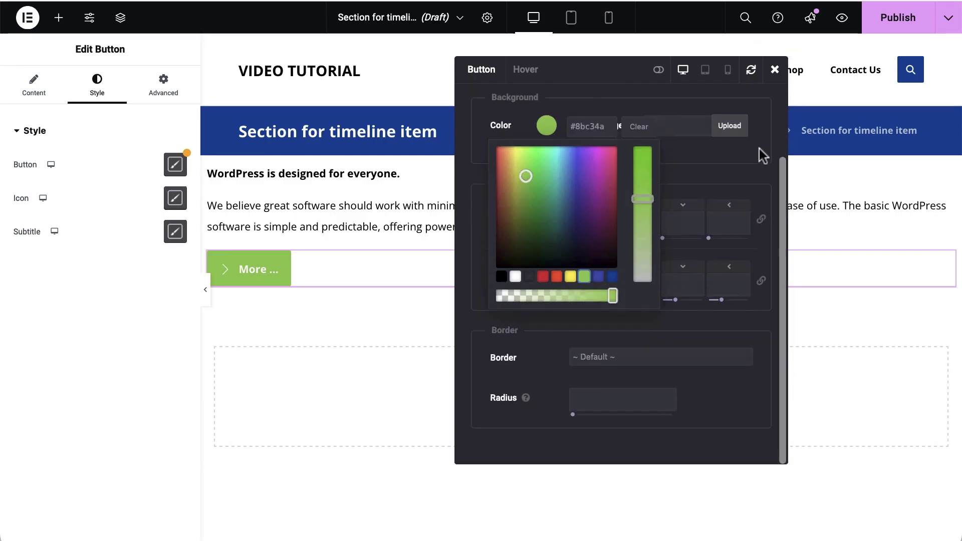
left_click(608, 409)
type("5")
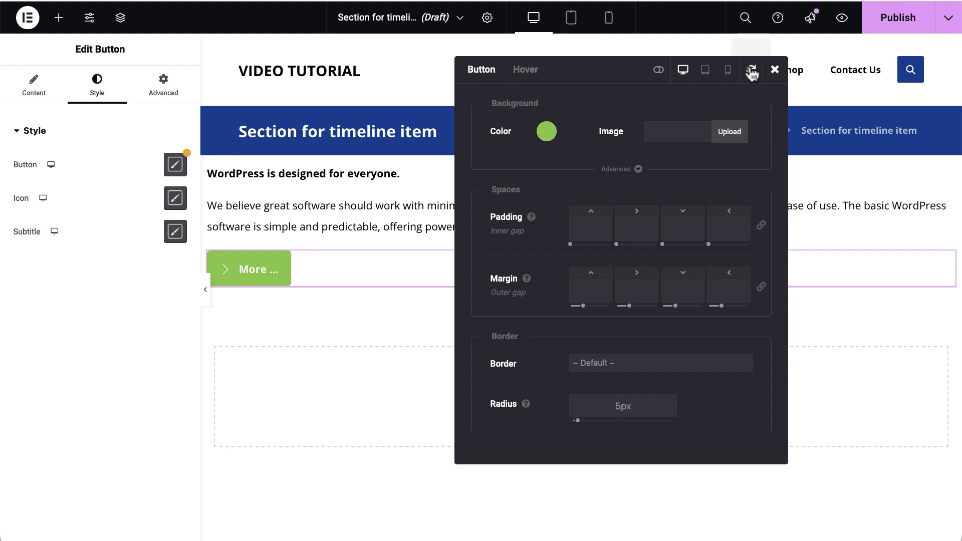
- Set the button's hover background color to indigo blue (#3f51b5) and close the style settings
left_click(528, 70)
left_click(546, 132)
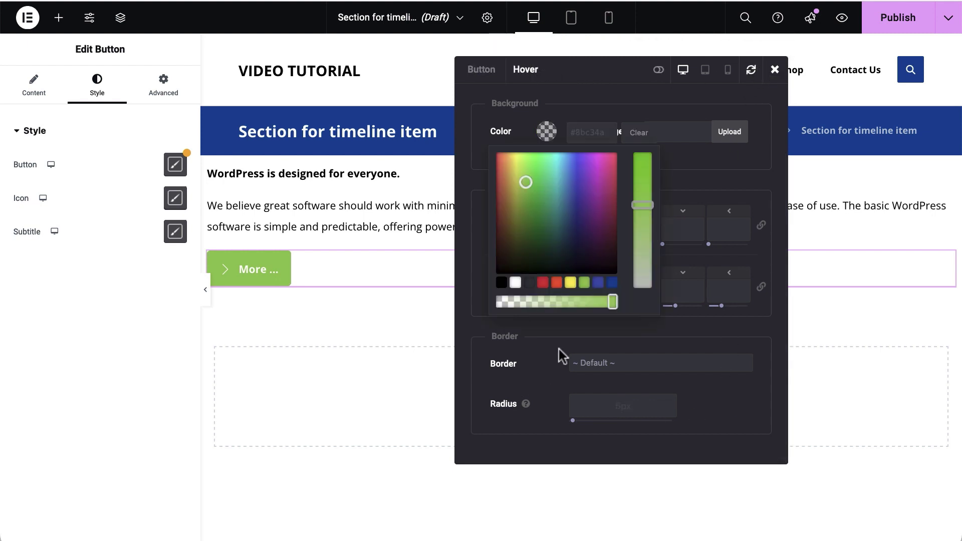
left_click(598, 284)
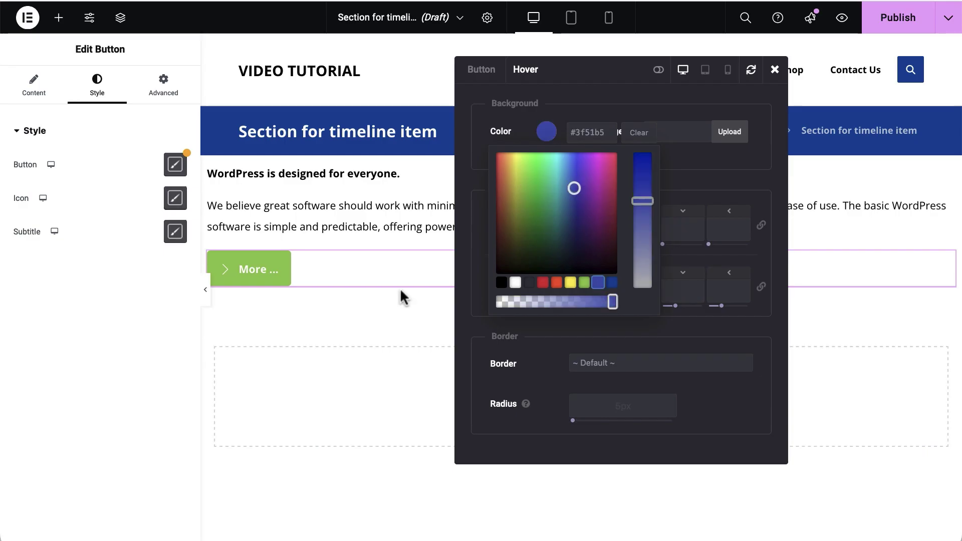
left_click(775, 72)
- Publish the changes and reload the Timeline page in the editor
left_click(899, 27)
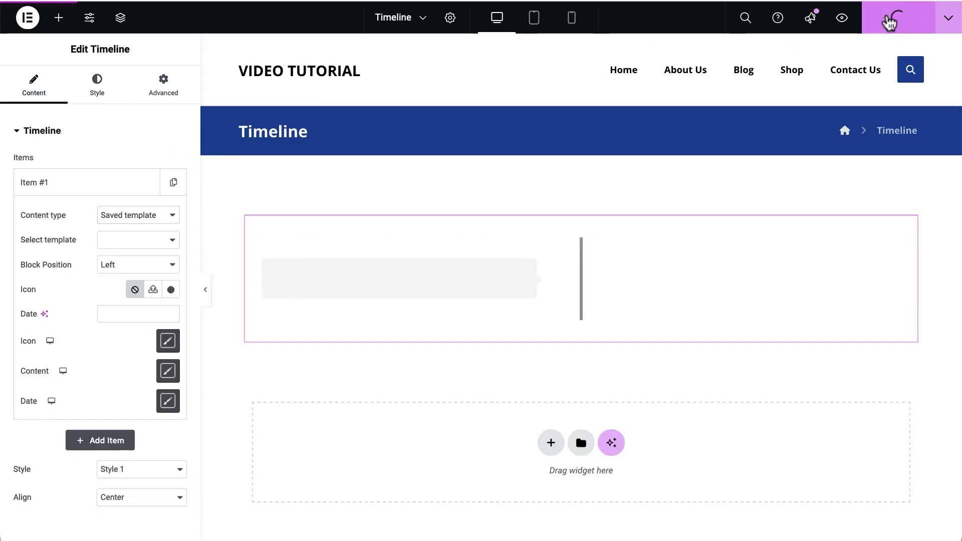
right_click(519, 53)
left_click(551, 109)
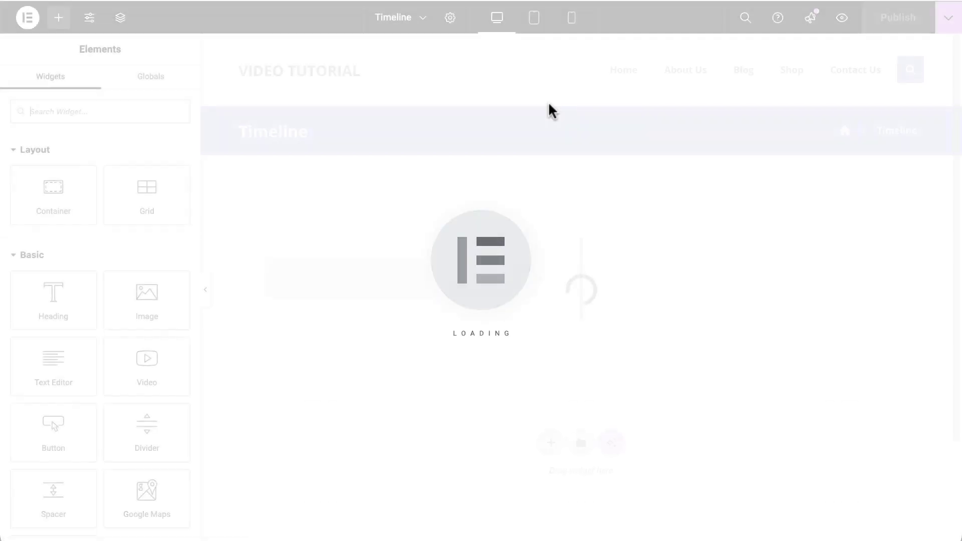
- Assign the saved template "Section for timeline item" to Item #1 of the Timeline widget
left_click(428, 277)
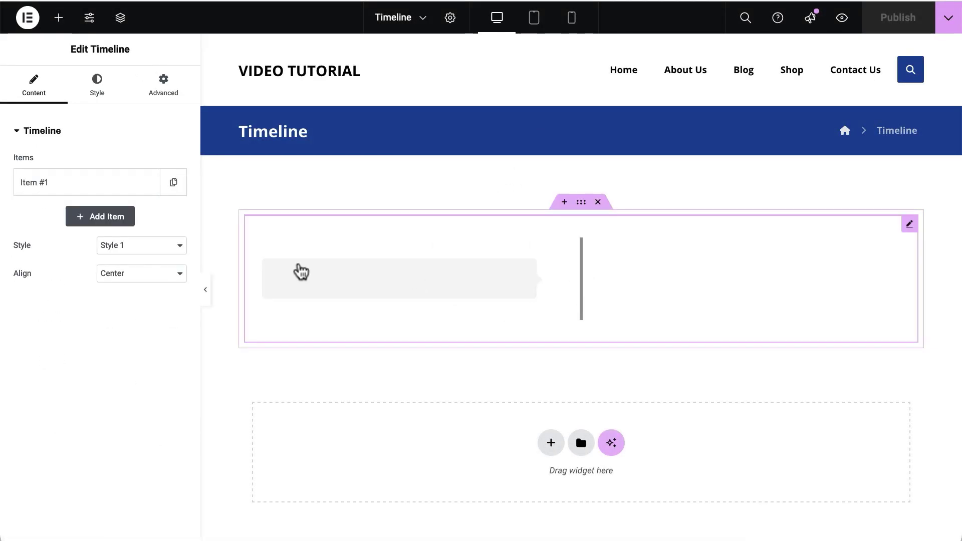
left_click(106, 190)
left_click(124, 241)
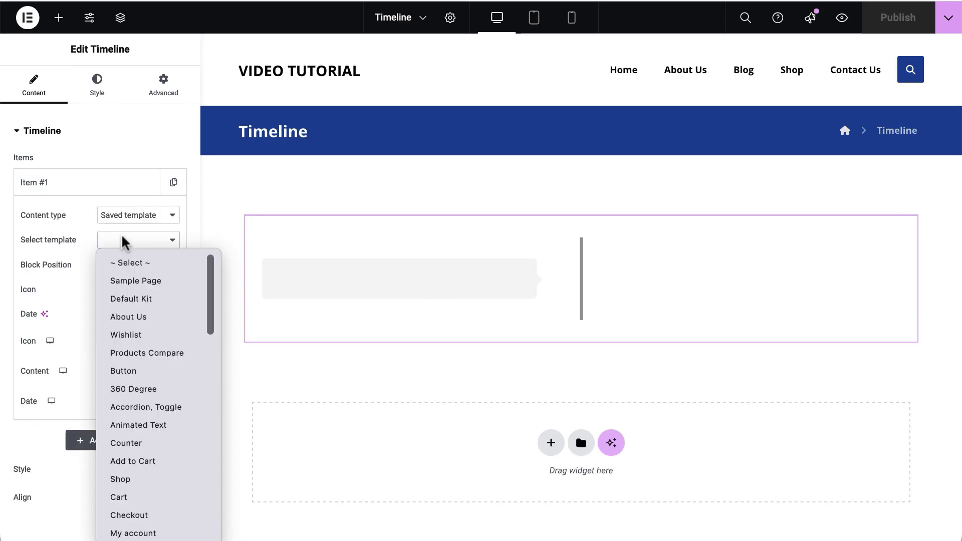
scroll(153, 366, "down", 20)
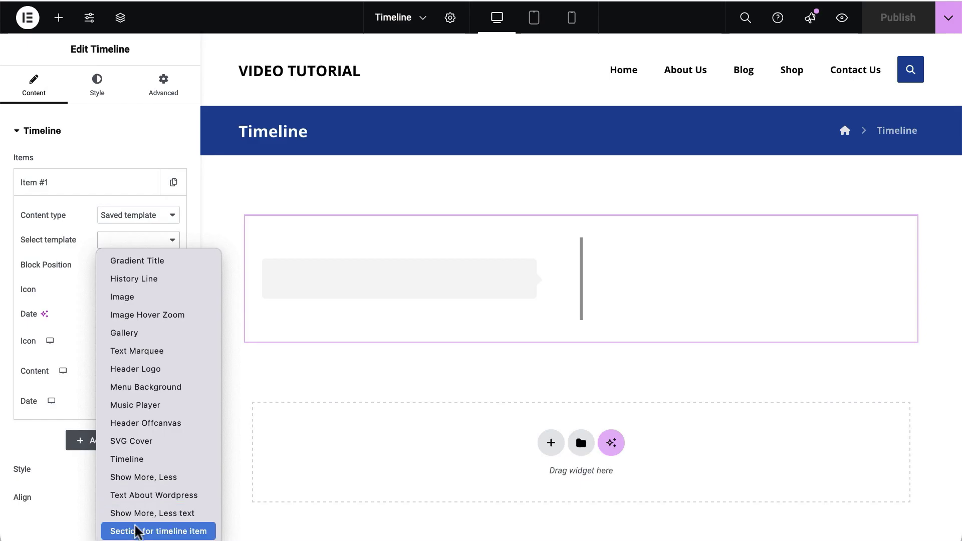
left_click(120, 530)
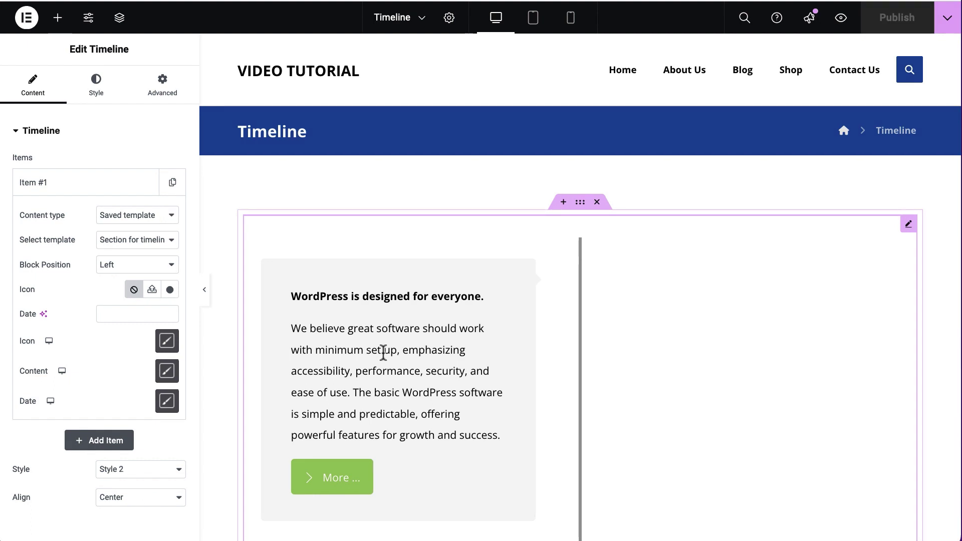
- Try the Full Center and Right block positions for Item #1 and set it back to Left
left_click(156, 267)
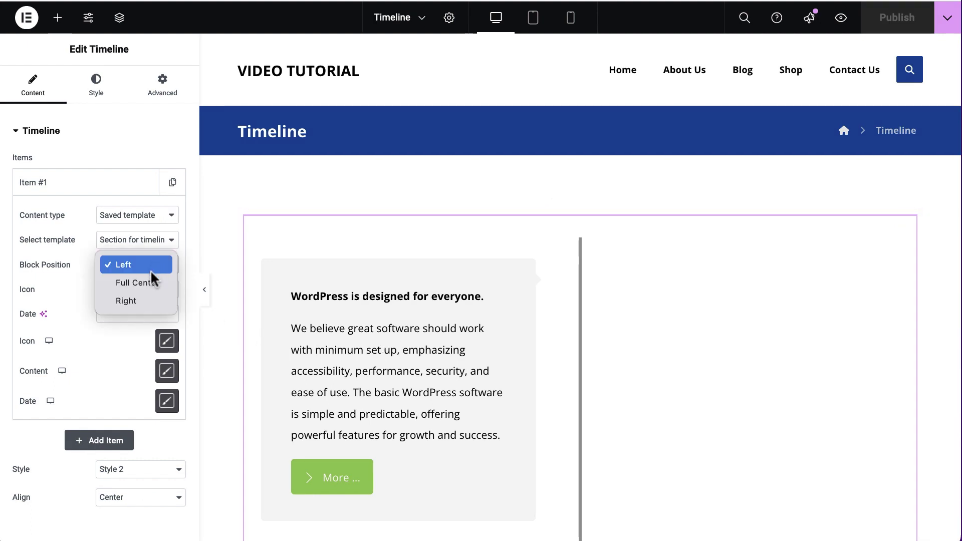
left_click(151, 283)
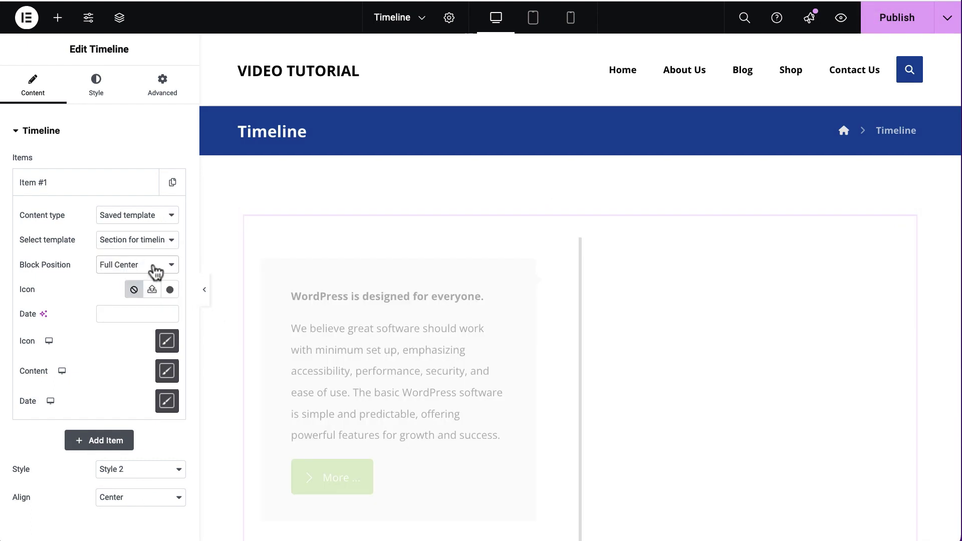
scroll(342, 287, "down", 2)
scroll(343, 290, "down", 3)
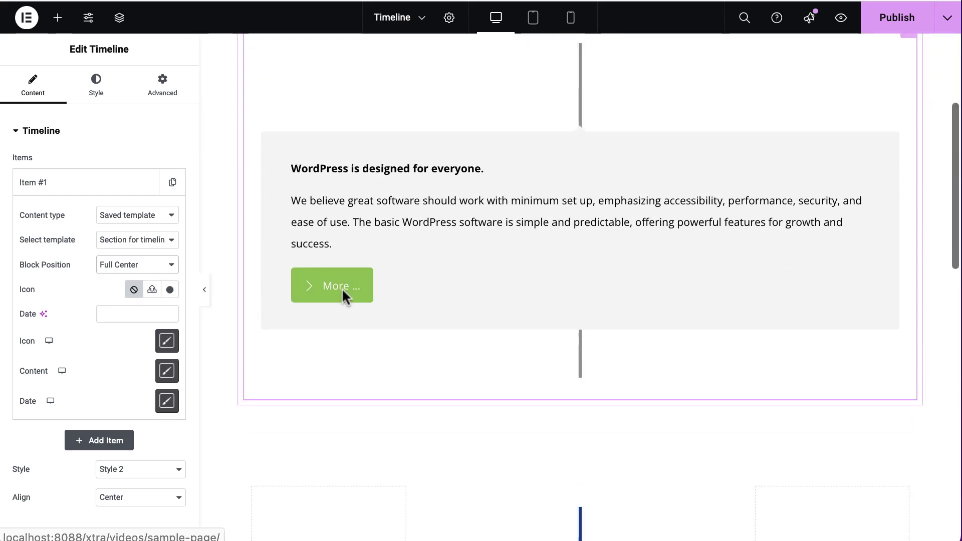
scroll(333, 296, "up", 2)
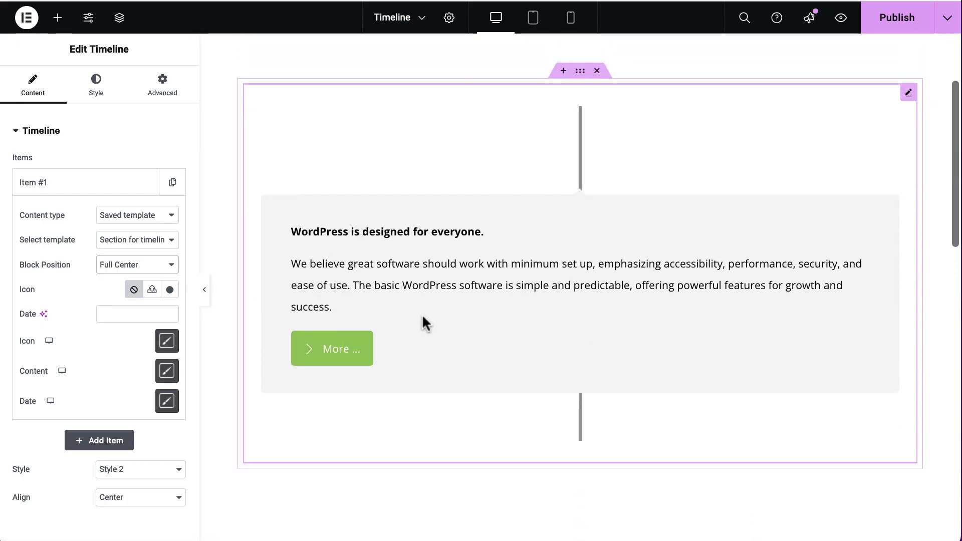
left_click(178, 265)
left_click(149, 277)
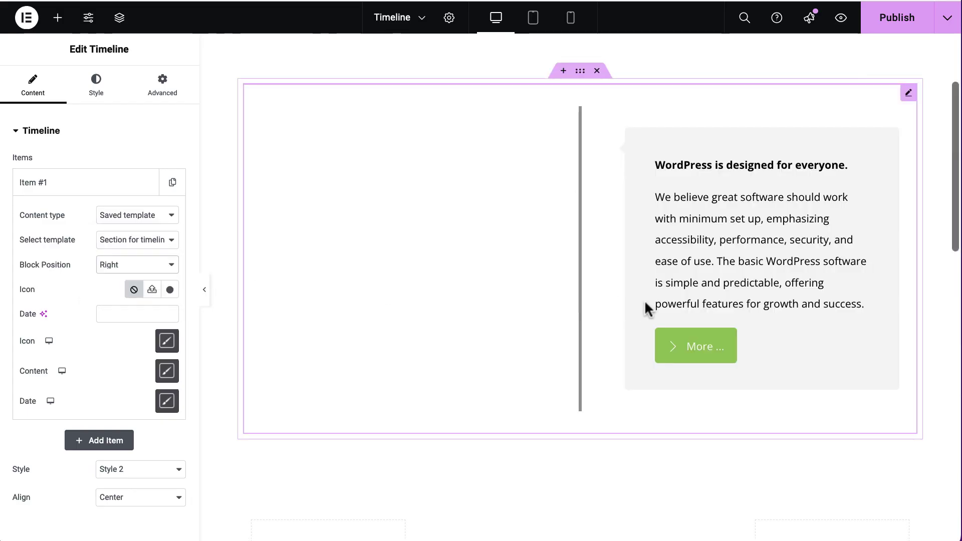
left_click(165, 265)
left_click(145, 228)
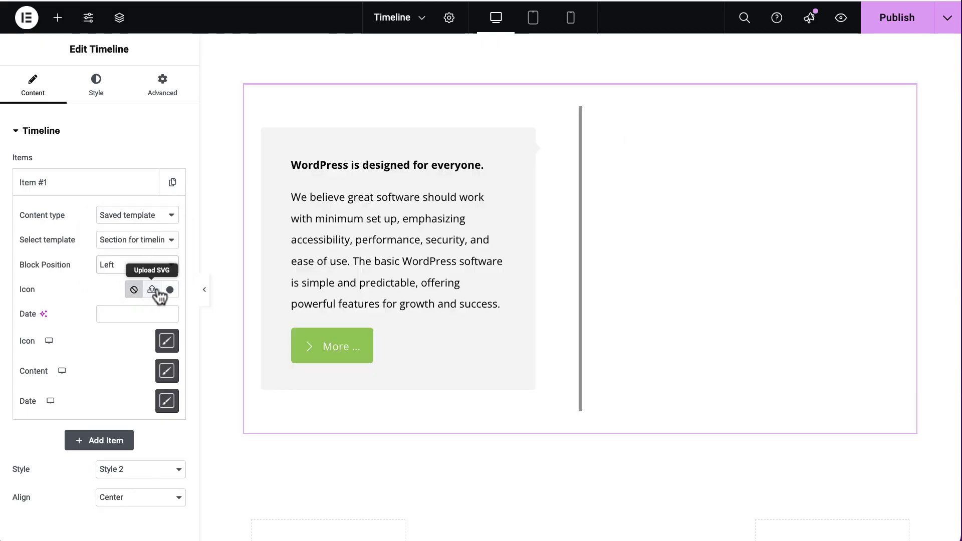
- Insert the calendar icon with the day grid on Item #1 and set the item's date to 2022
left_click(168, 291)
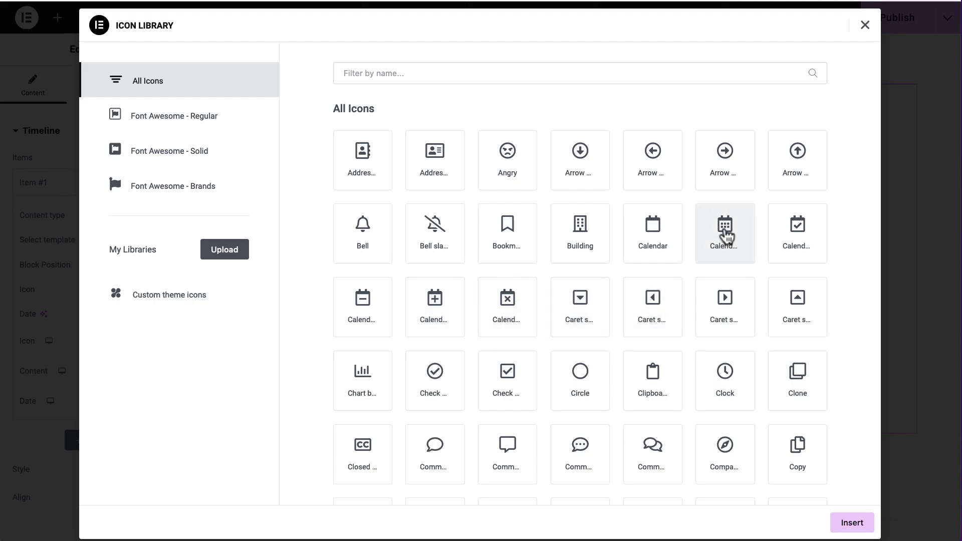
left_click(727, 233)
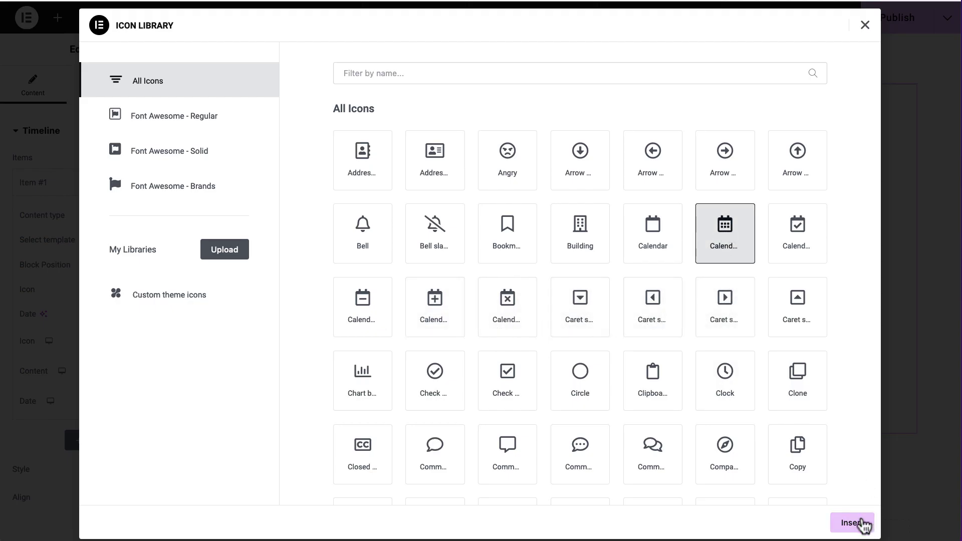
left_click(852, 523)
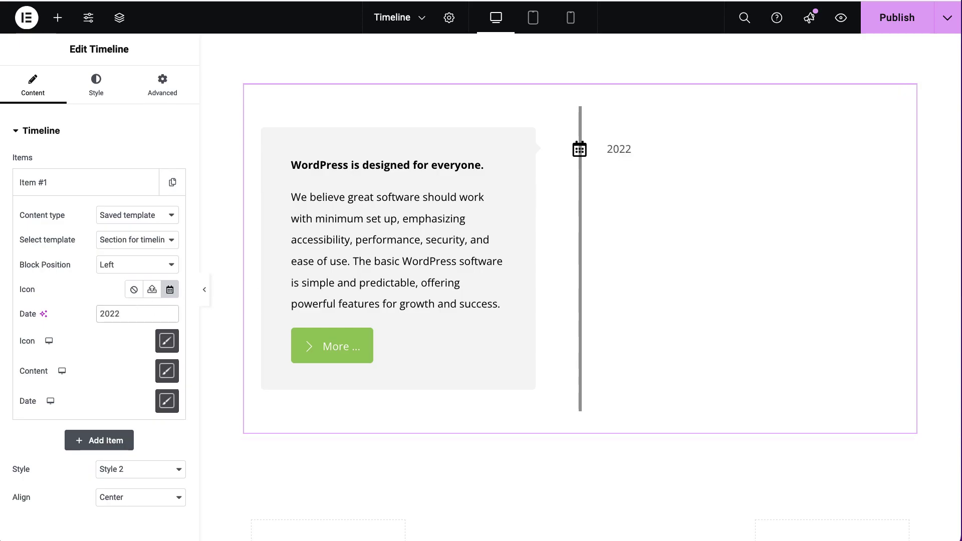
- Style Item #1's icon with a green (#8bc34a) background and white (#ffffff) text color
left_click(167, 341)
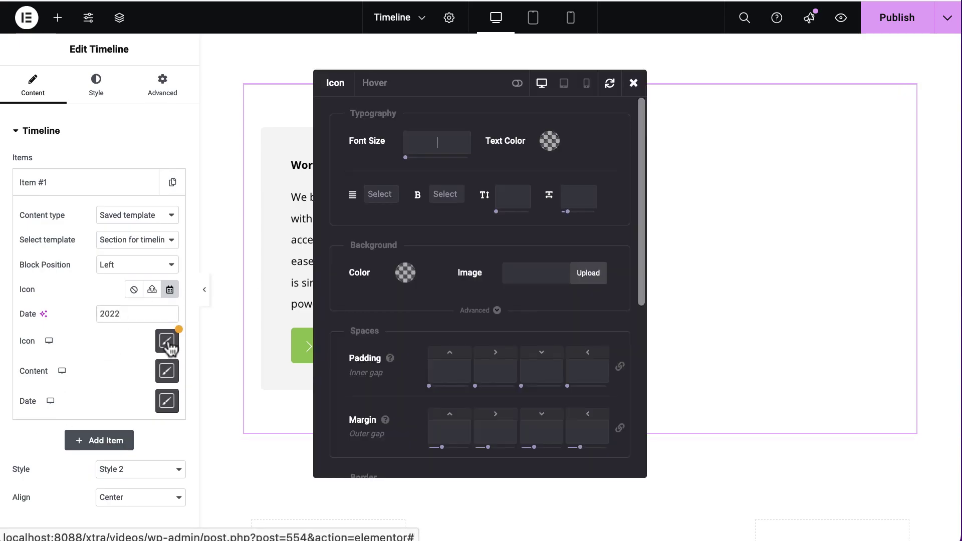
left_click_drag(446, 83, 327, 74)
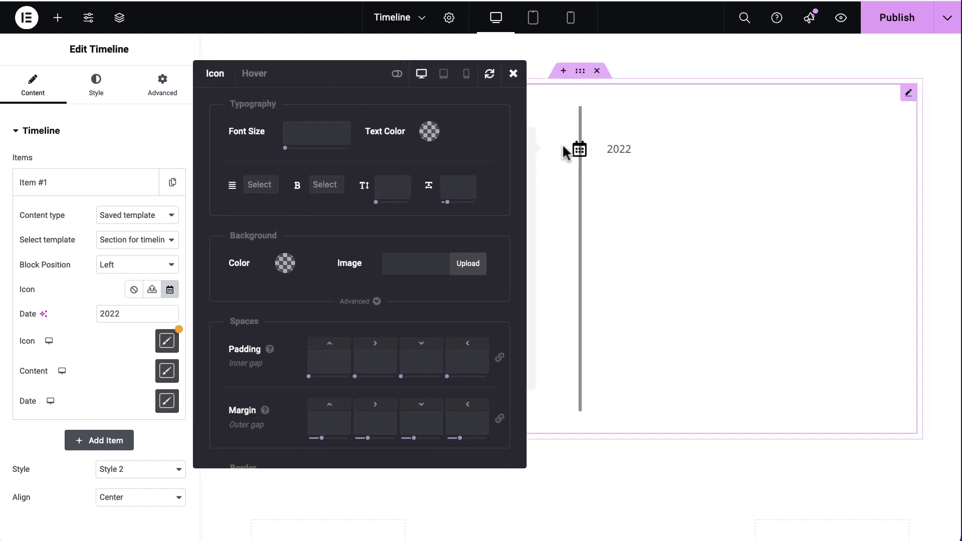
left_click(286, 263)
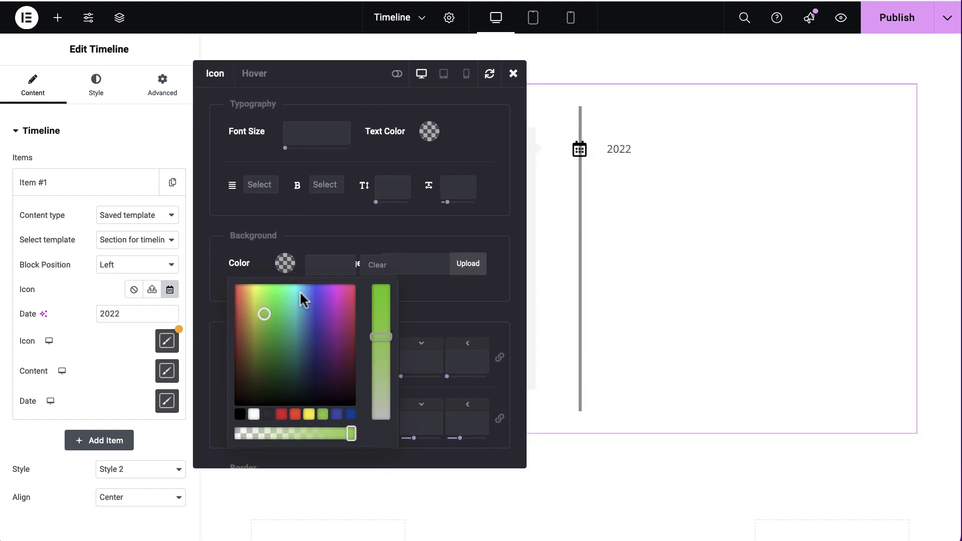
left_click(322, 415)
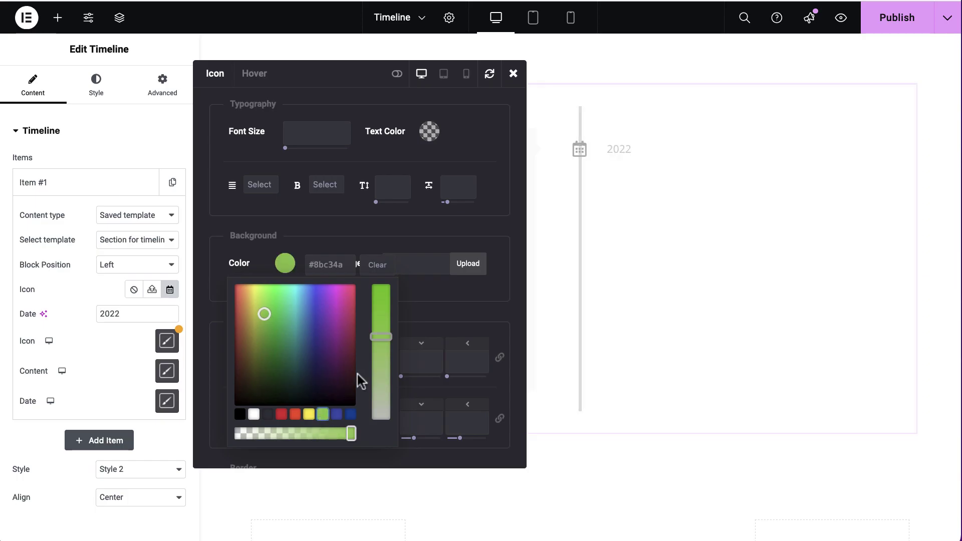
left_click(430, 131)
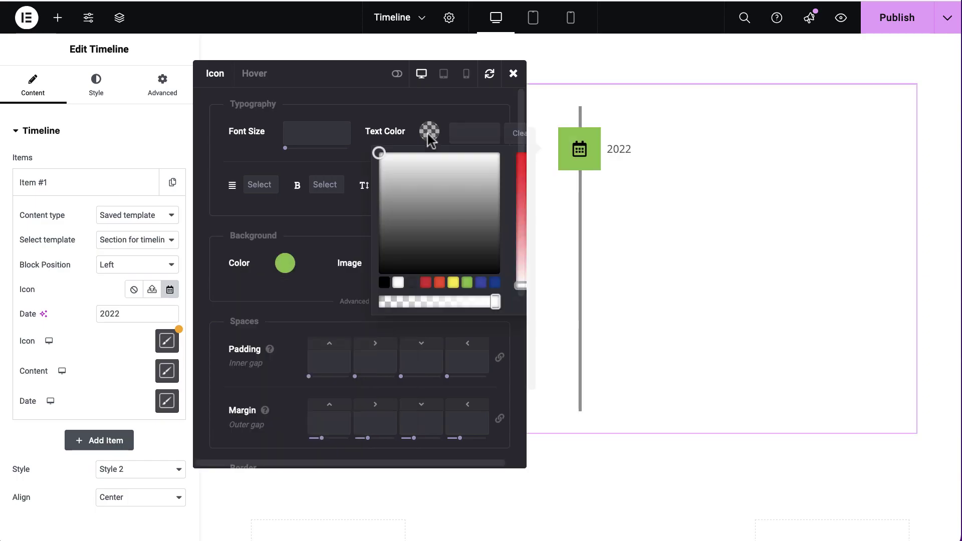
left_click(398, 283)
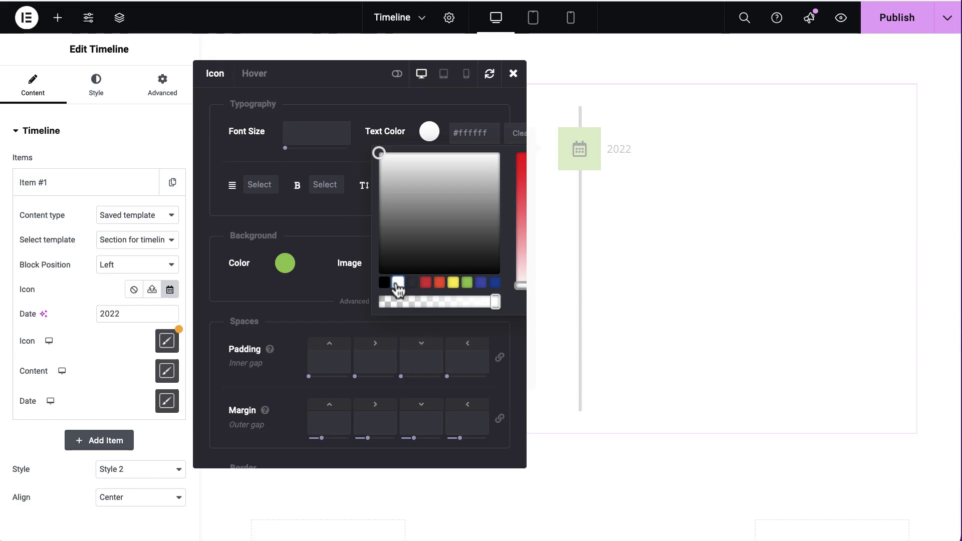
left_click(513, 73)
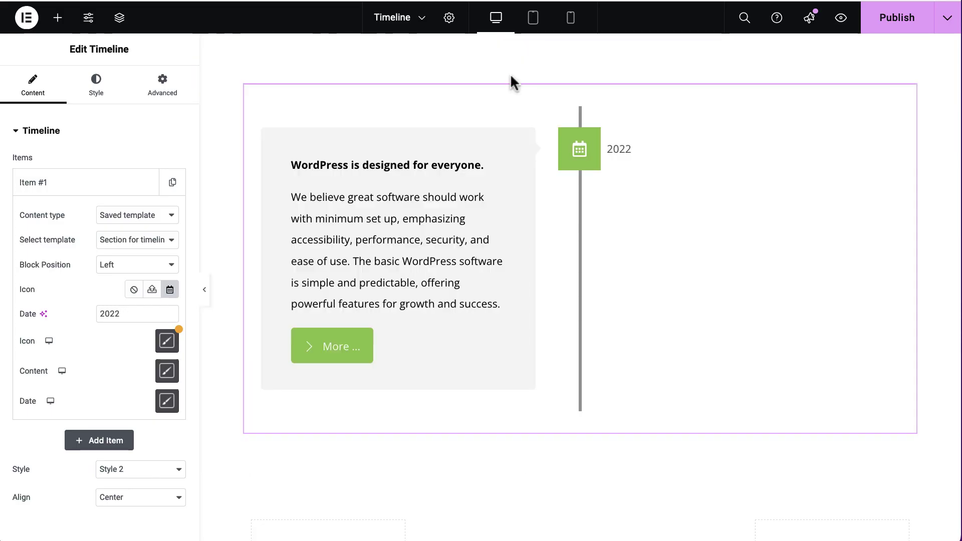
- Set the font size of Item #1's date to 24 px
left_click(167, 401)
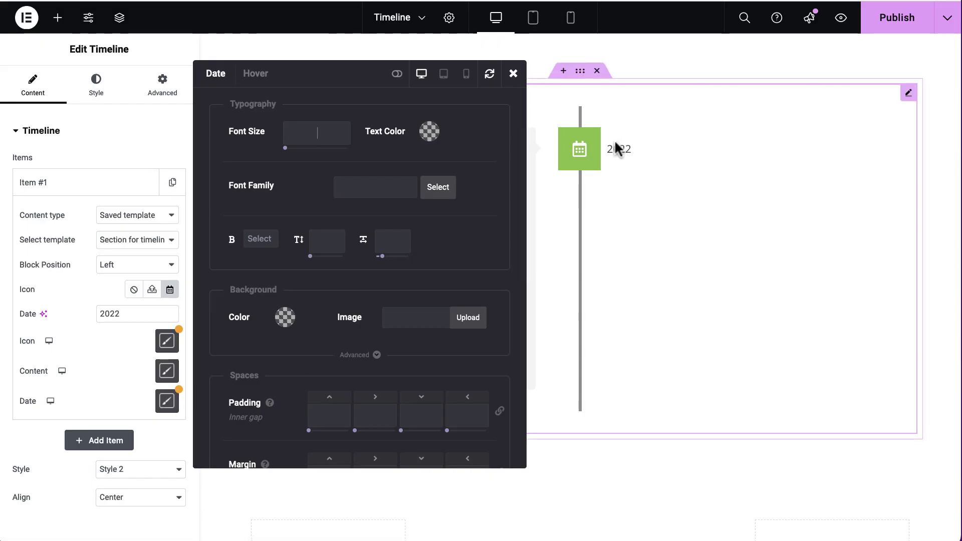
left_click(341, 143)
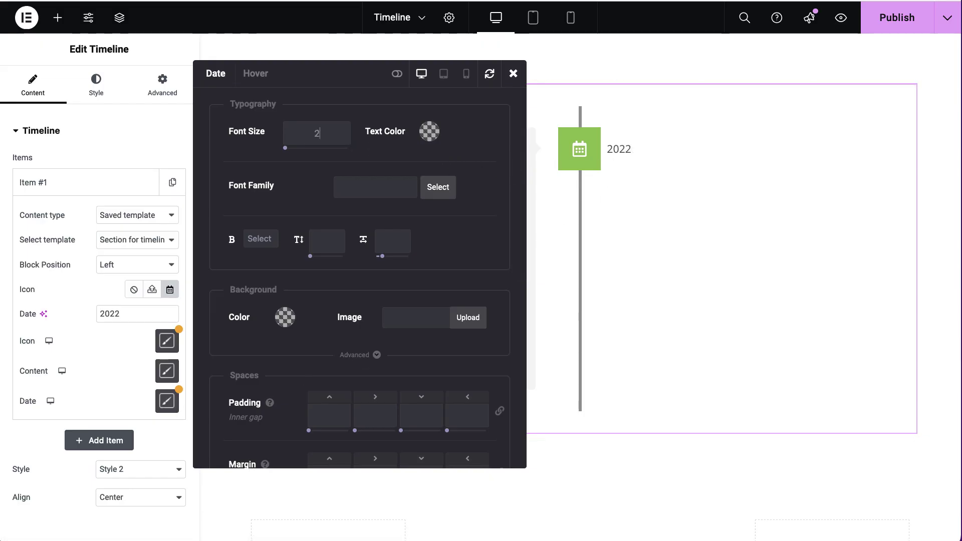
type("4")
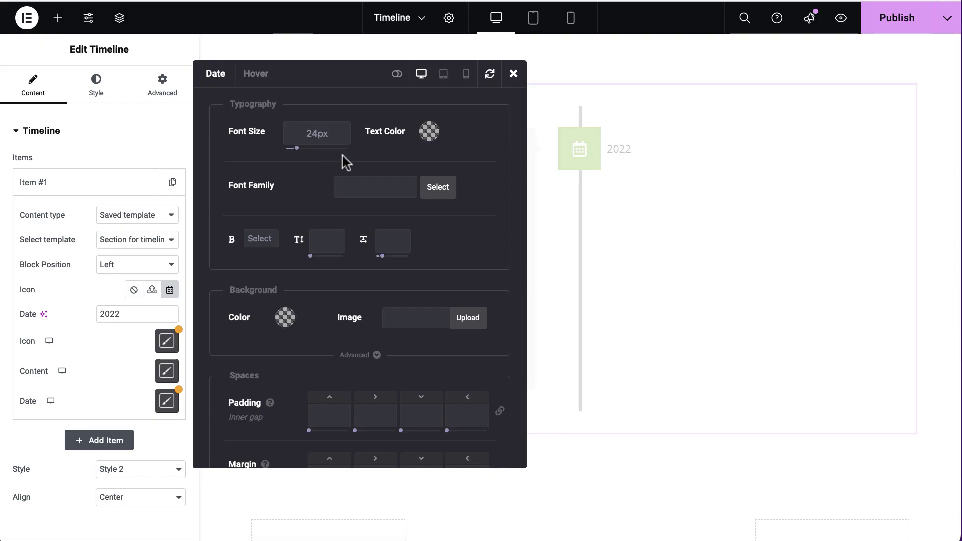
- Give Item #1's date a top margin of -13 px, refine it to -10 px, and close the date styling
scroll(326, 360, "down", 5)
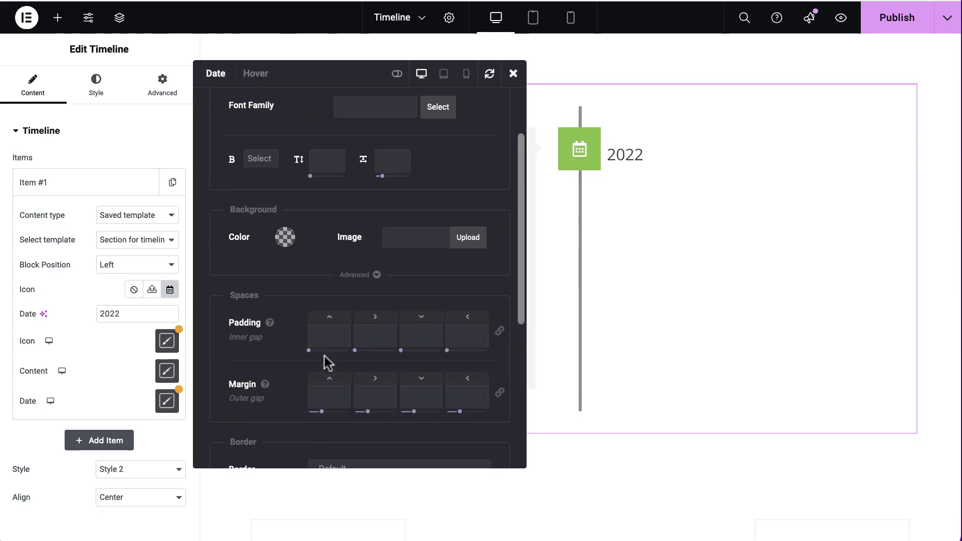
left_click(320, 253)
type("-")
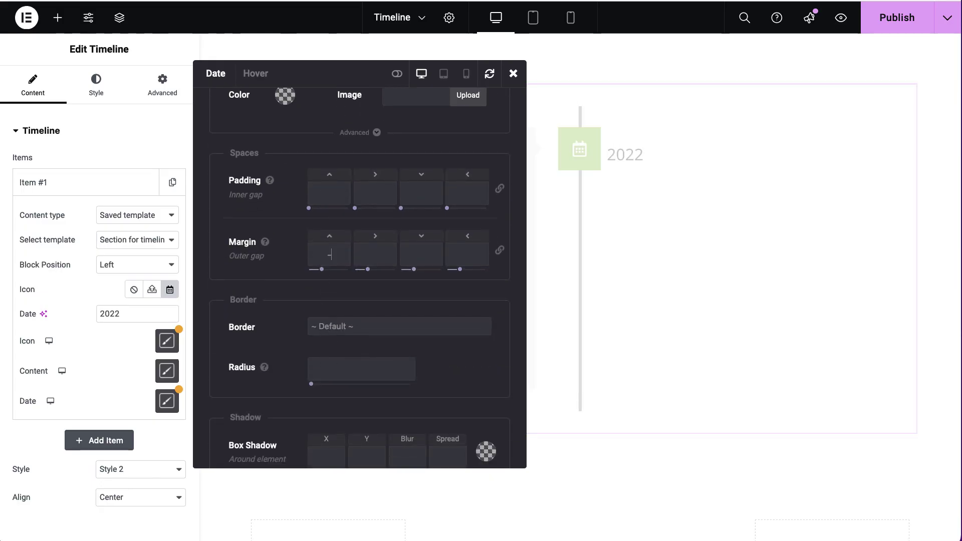
type("13")
left_click(329, 287)
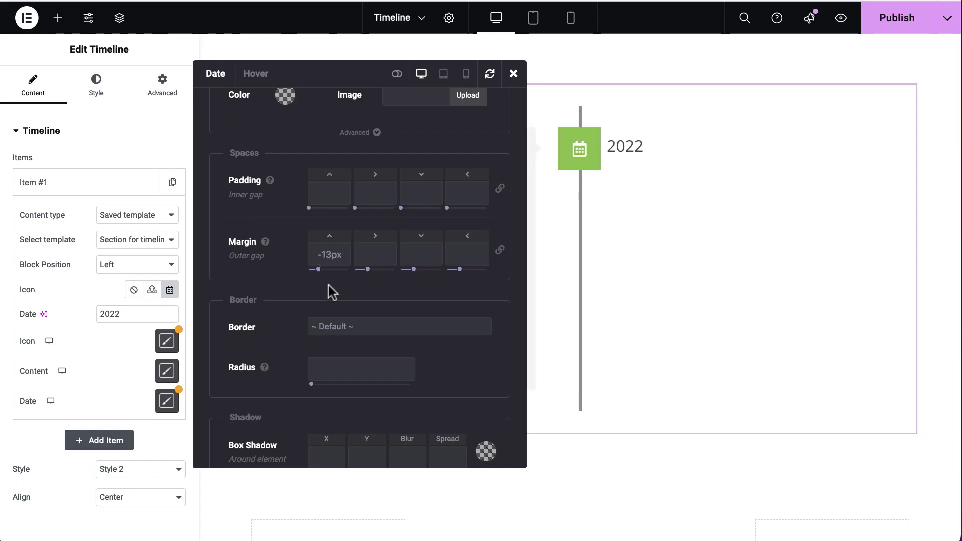
left_click(328, 249)
key("BackSpace")
type("0")
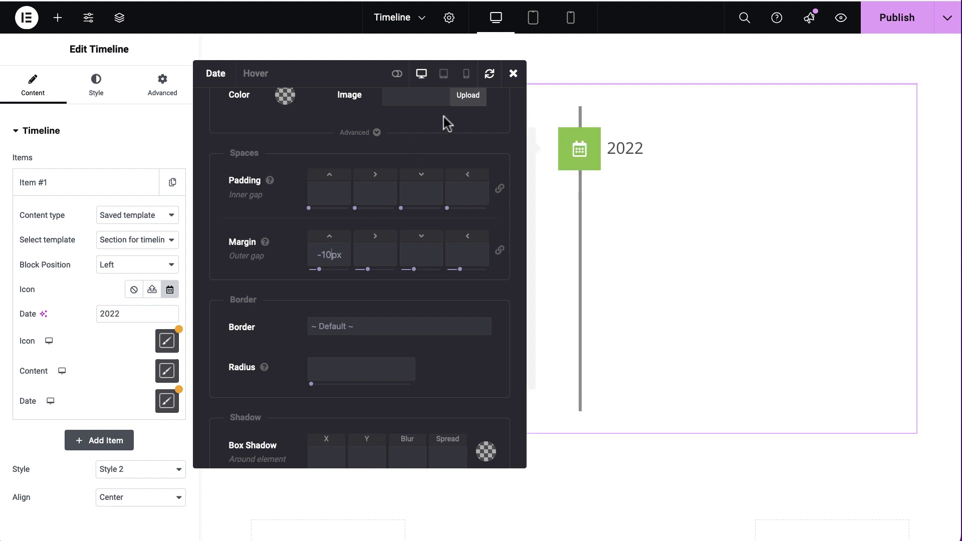
left_click(513, 74)
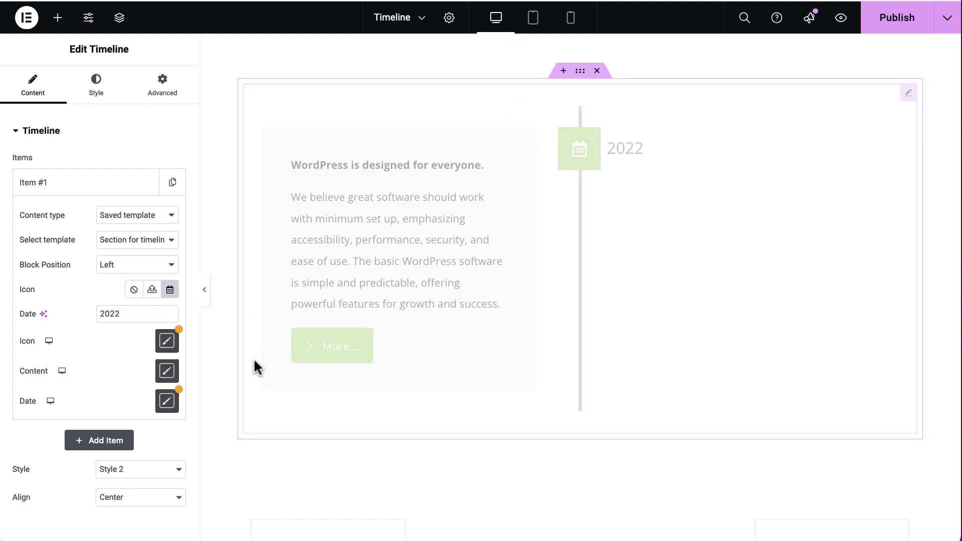
- Try green (#8bc34a) and yellow (#ffeb3b) backgrounds on Item #1's content block, and clear the background color again
left_click(165, 371)
left_click_drag(371, 76, 751, 64)
left_click(673, 202)
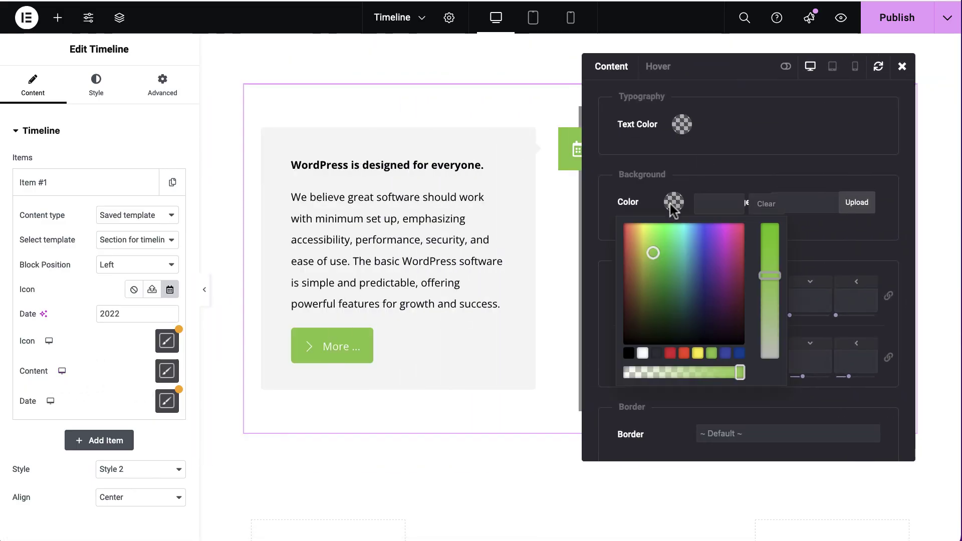
left_click(711, 353)
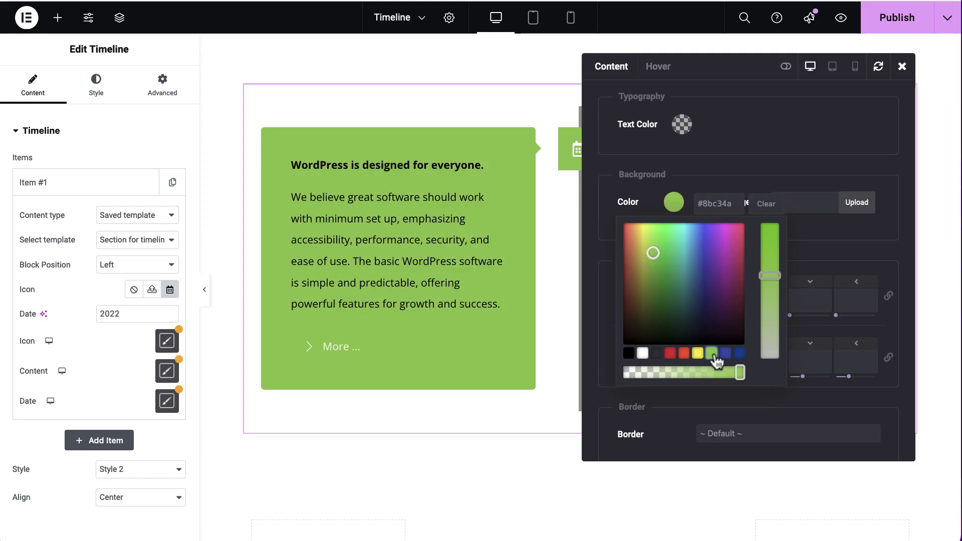
left_click(697, 354)
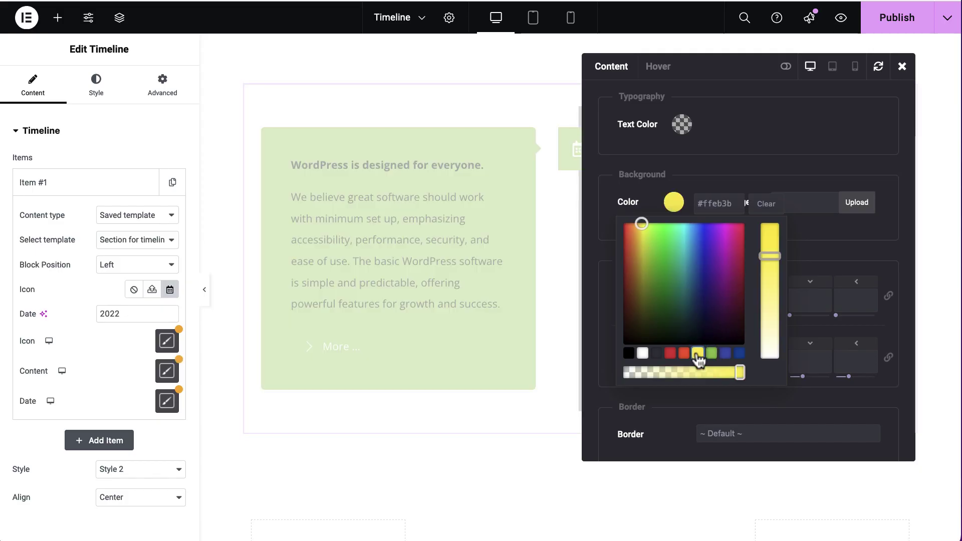
left_click(763, 205)
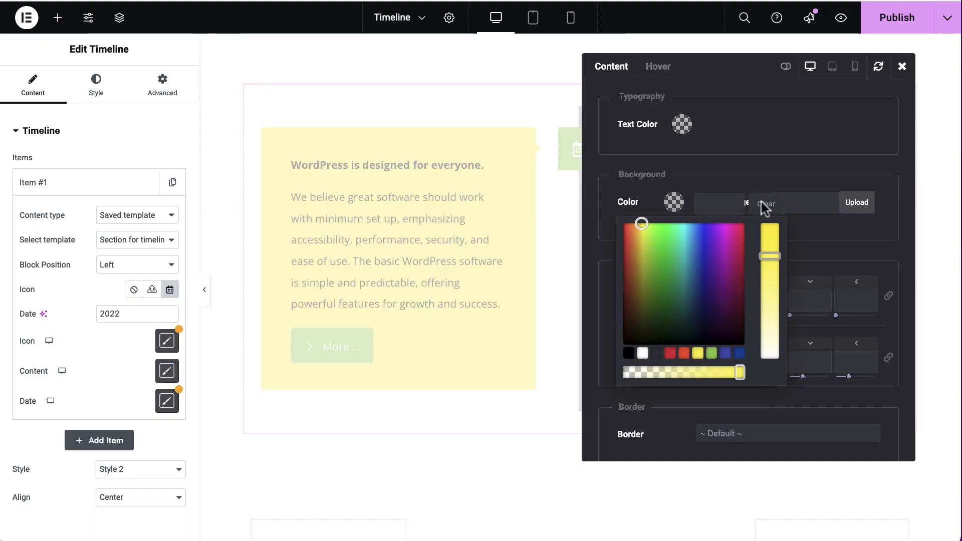
left_click(902, 66)
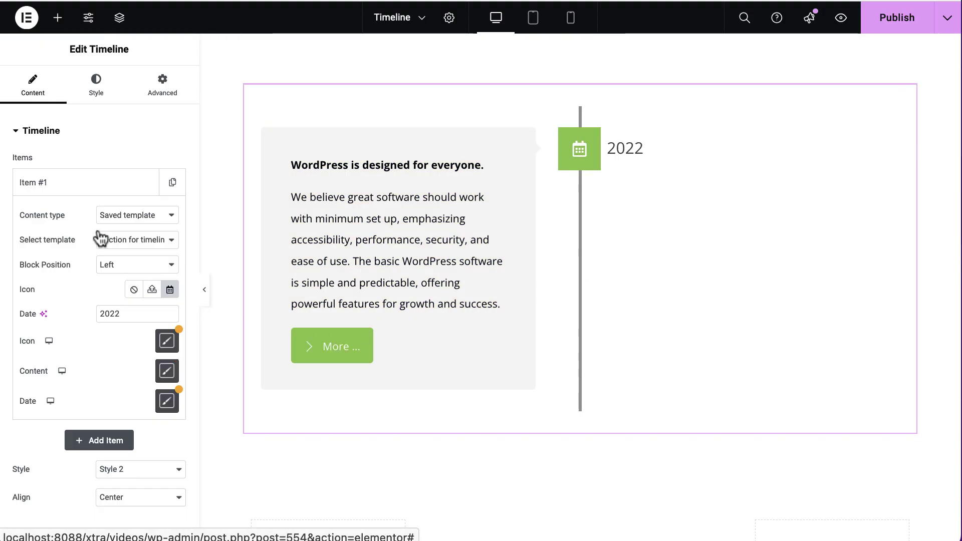
- Add a second item to the Timeline widget and set its content type to Saved template
left_click(93, 190)
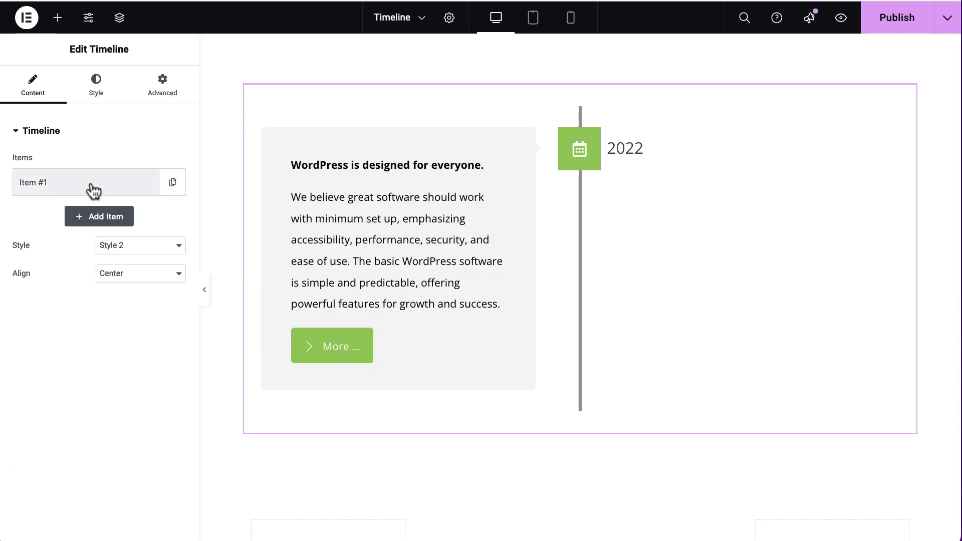
left_click(94, 217)
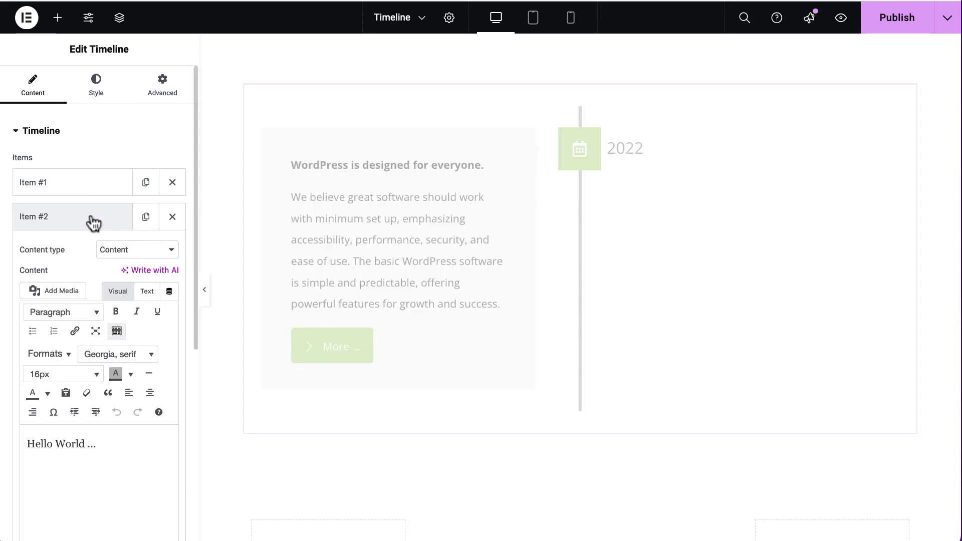
left_click(136, 249)
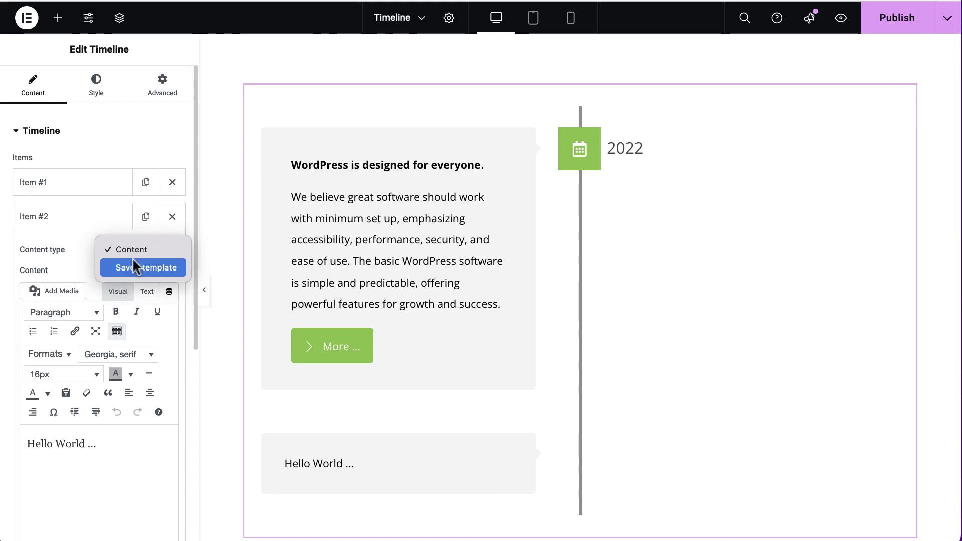
left_click(135, 268)
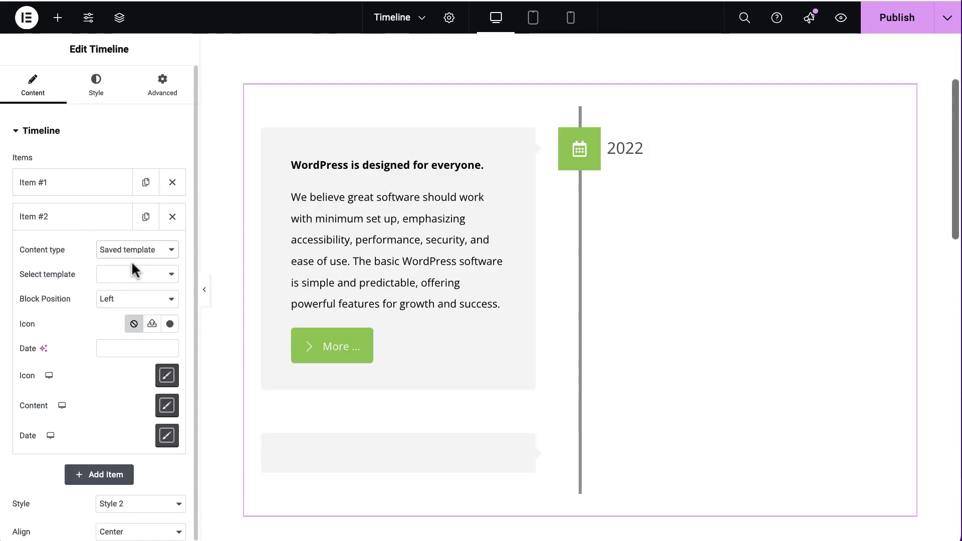
left_click(142, 249)
left_click(142, 249)
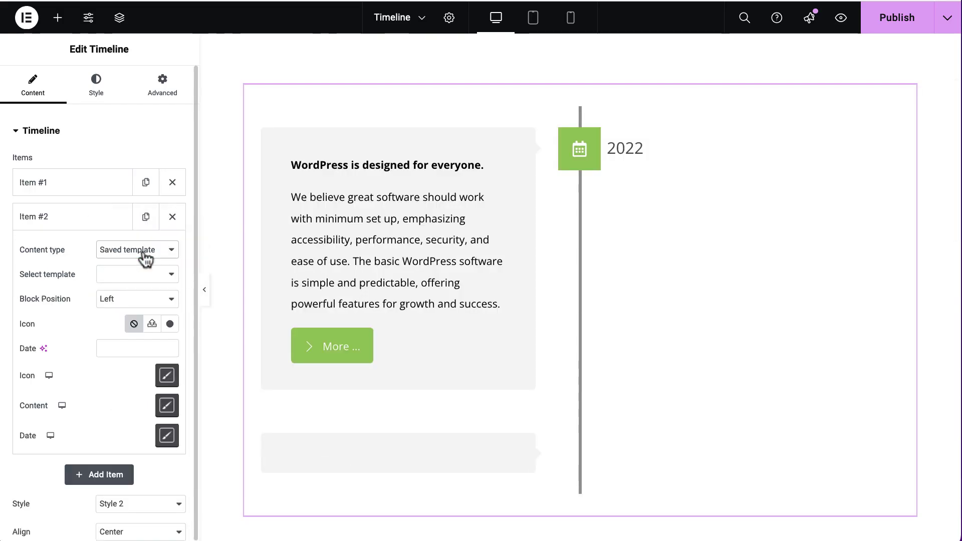
- Assign the saved template "Text About Wordpress" to Item #2 and set its block position to Right
left_click(141, 273)
scroll(142, 236, "down", 15)
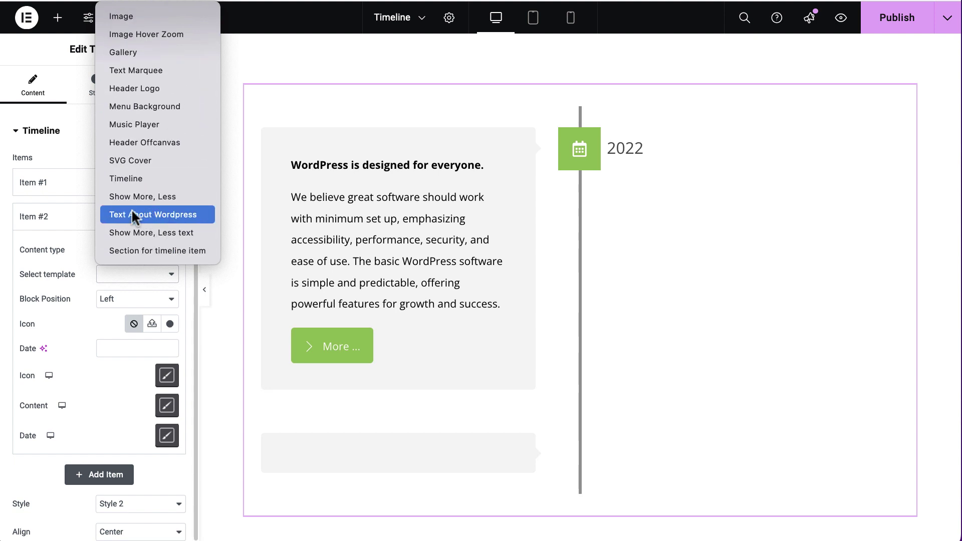
left_click(154, 214)
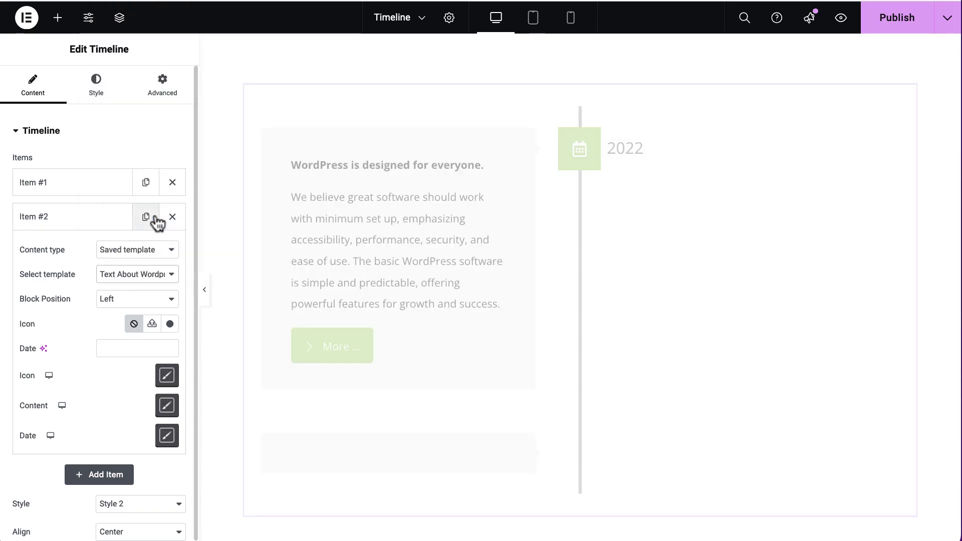
scroll(646, 256, "down", 2)
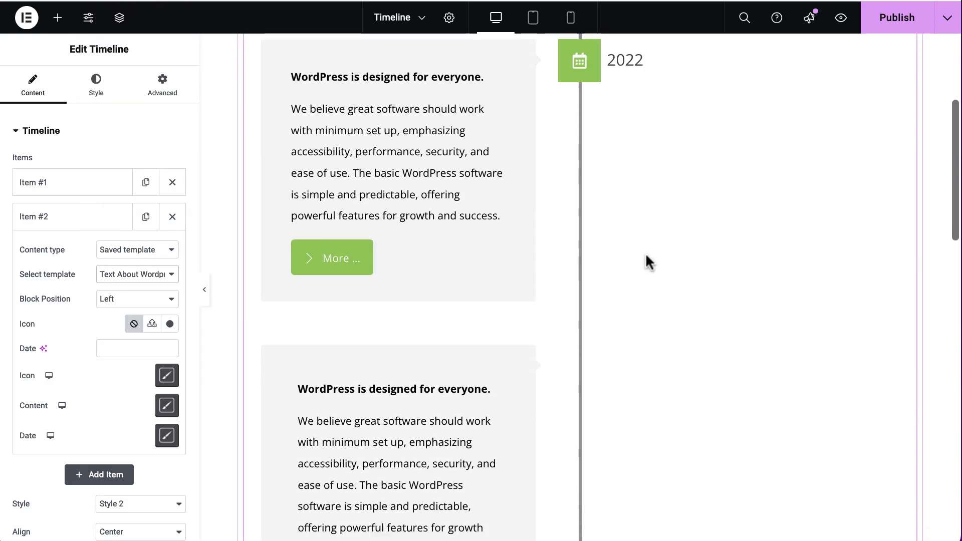
scroll(646, 252, "down", 3)
left_click(120, 300)
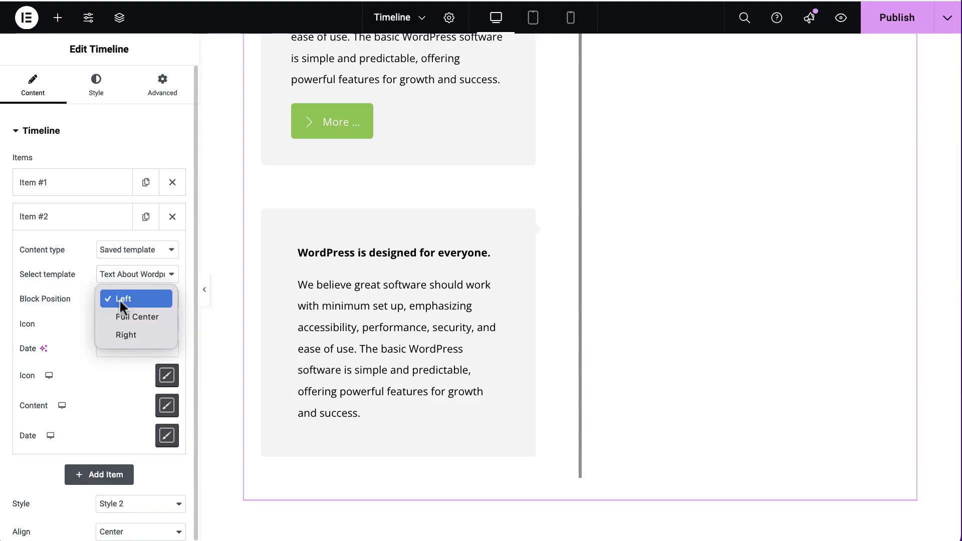
left_click(124, 333)
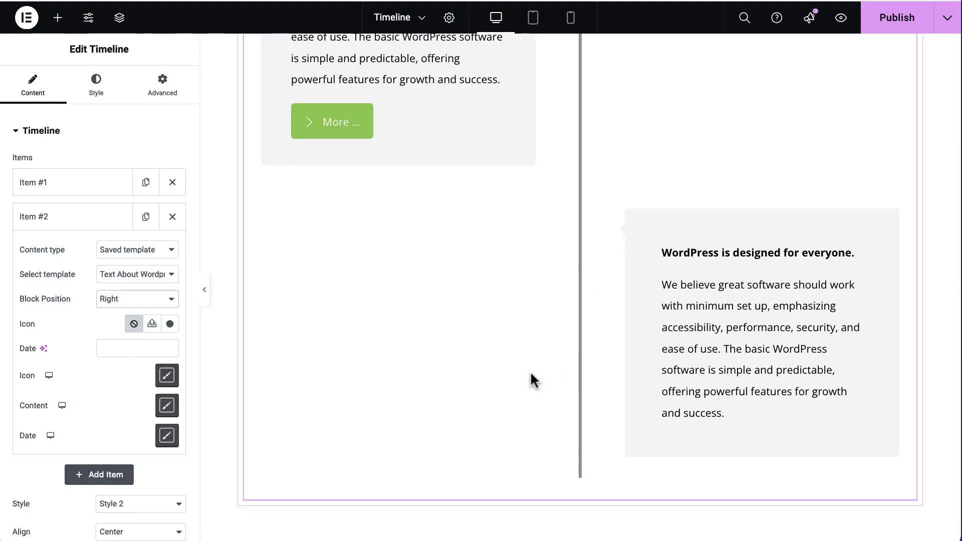
- Insert the calendar icon with the check mark from the icon library on Item #2
left_click(170, 324)
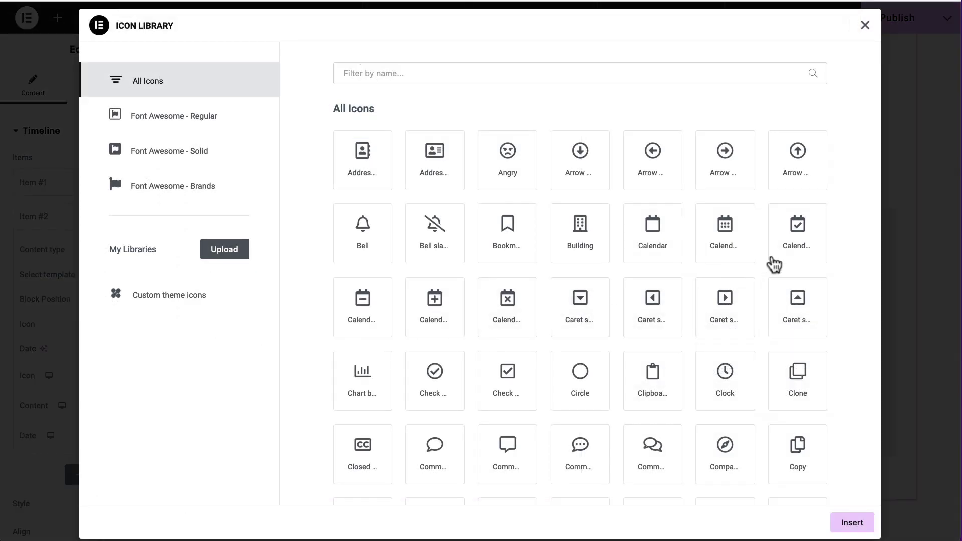
left_click(797, 240)
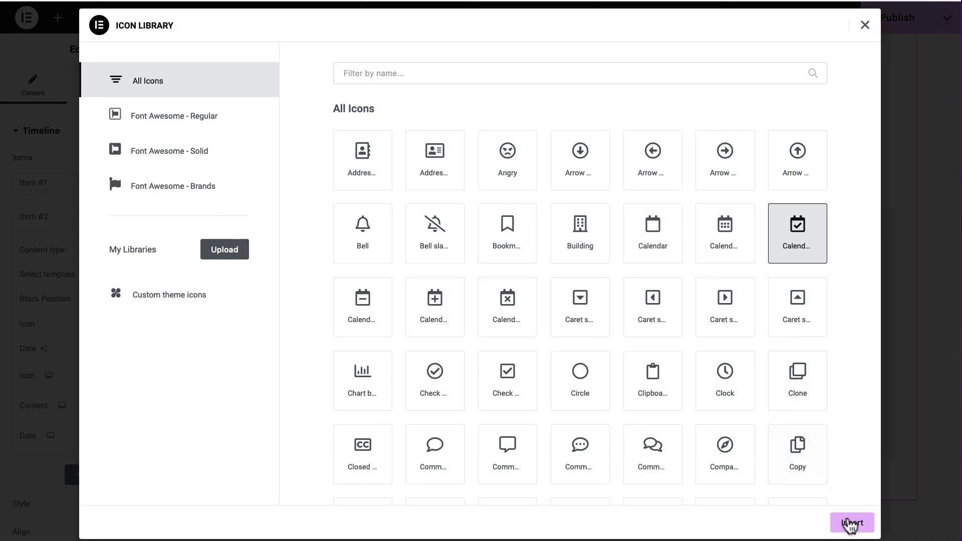
left_click(850, 523)
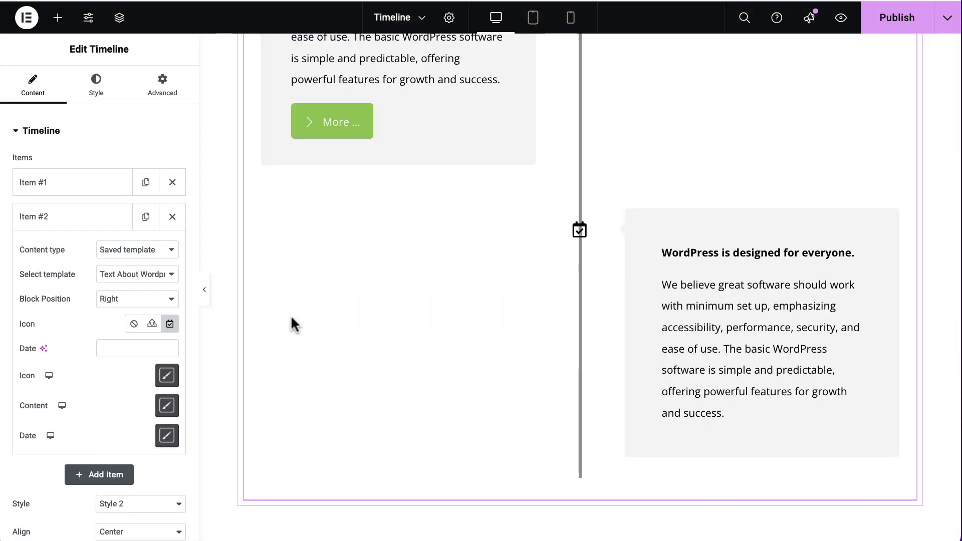
- Style Item #2's icon with the green background swatch and white (#ffffff) text color
left_click(166, 375)
left_click_drag(751, 67, 394, 67)
left_click(309, 254)
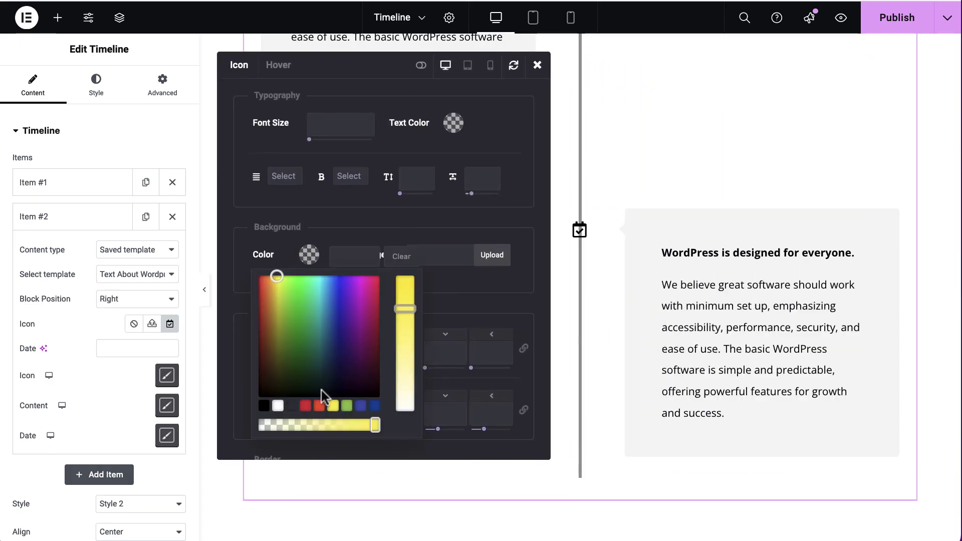
left_click(346, 405)
left_click(454, 123)
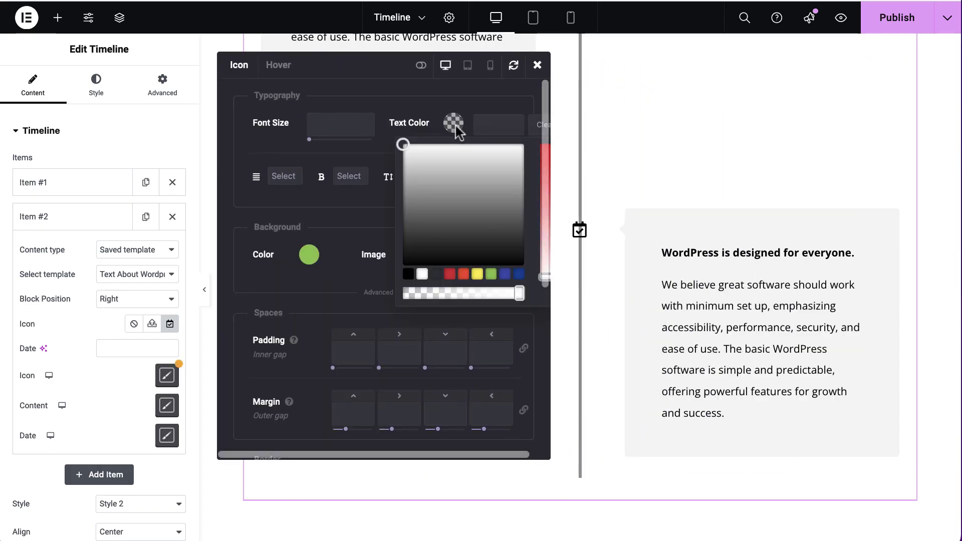
left_click(423, 274)
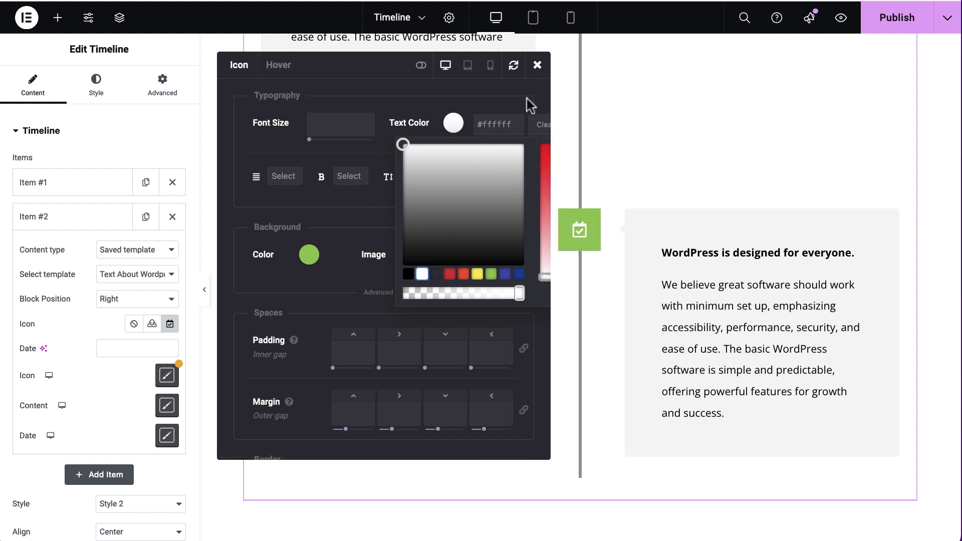
left_click(537, 66)
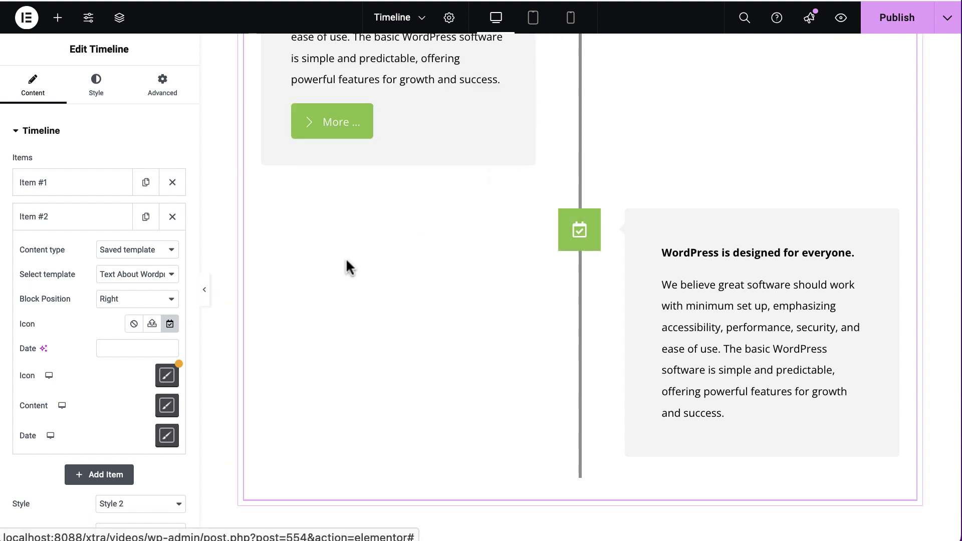
- Enter 2024 as Item #2's date and set the date's font size to 24px
left_click(116, 347)
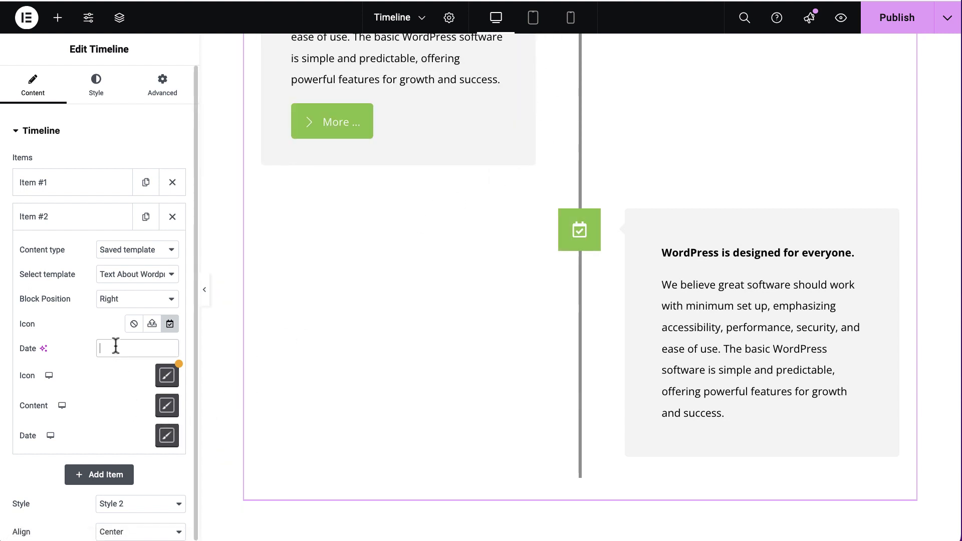
type("2024")
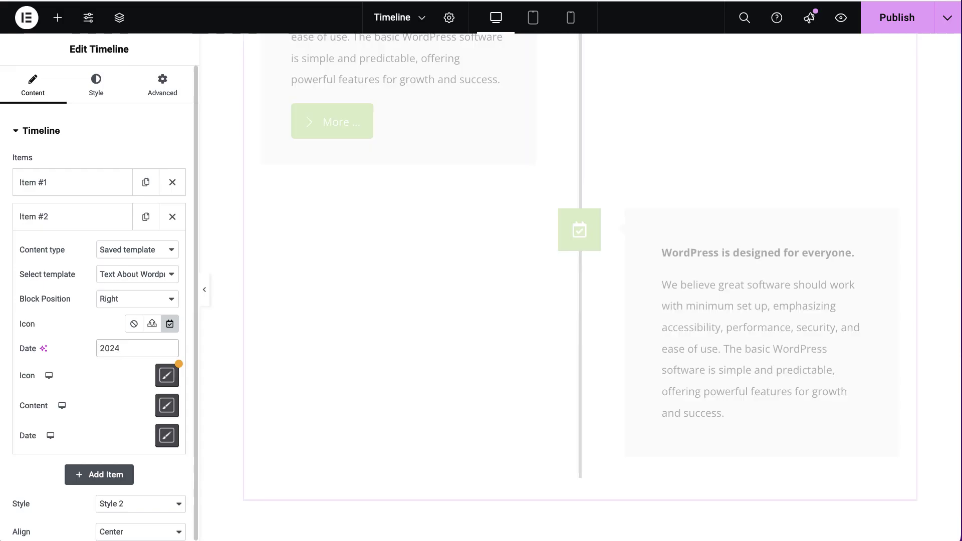
left_click(167, 435)
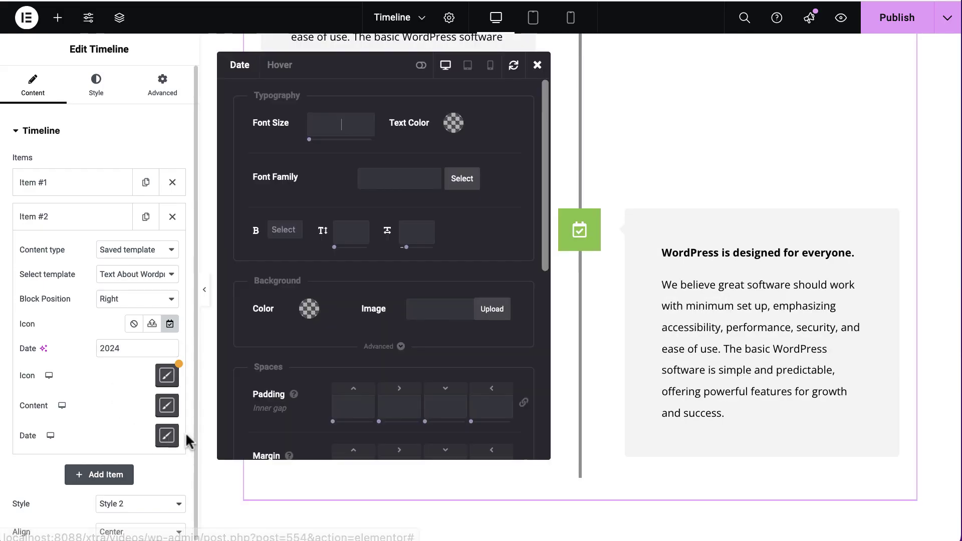
left_click_drag(373, 64, 244, 61)
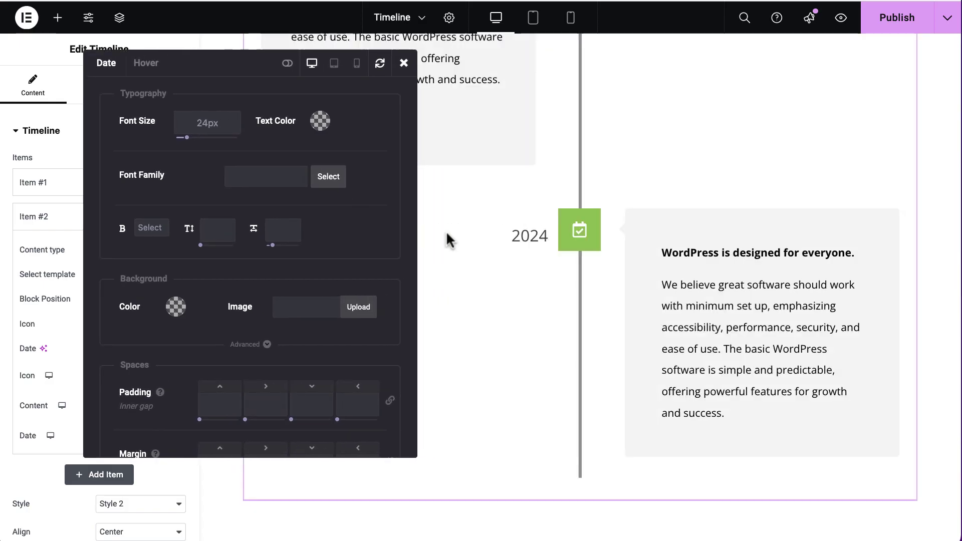
- Set the top margin of Item #2's date to -10px and close its style settings
scroll(210, 395, "down", 3)
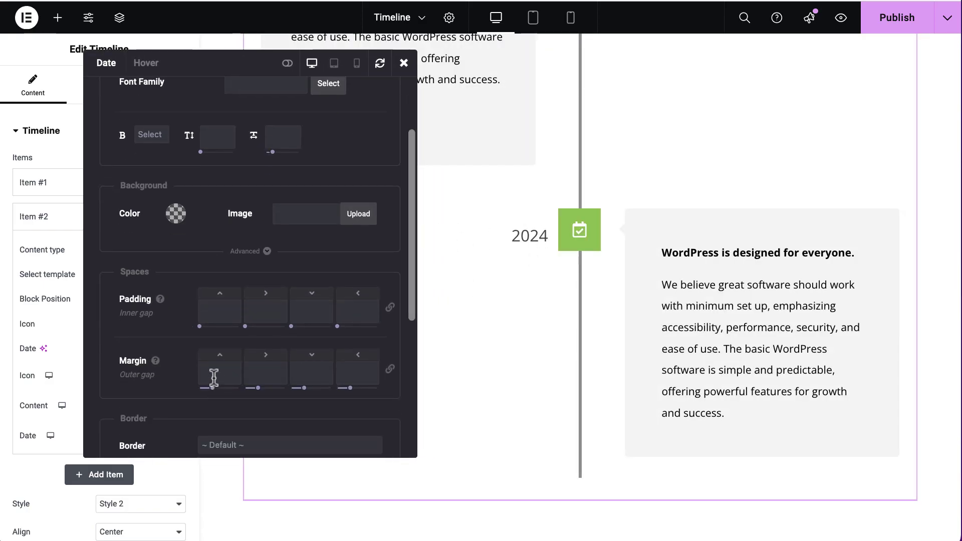
type("-10")
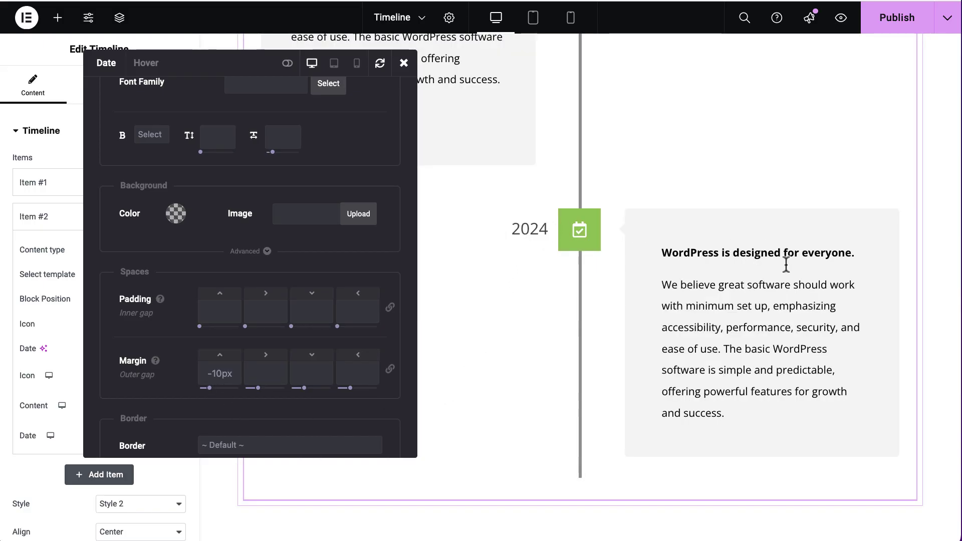
left_click(404, 63)
- Publish the page and review both timeline items on the live page
scroll(479, 300, "up", 5)
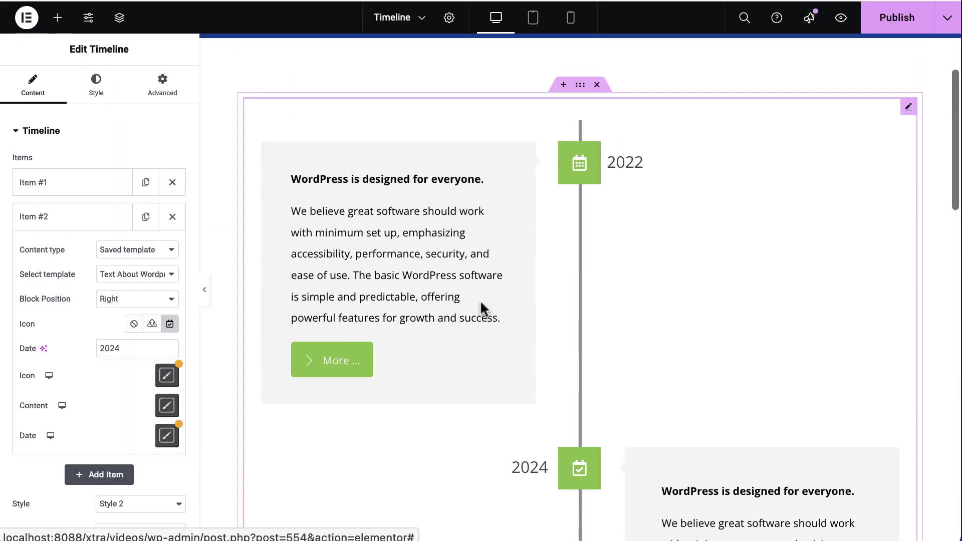
scroll(479, 299, "down", 5)
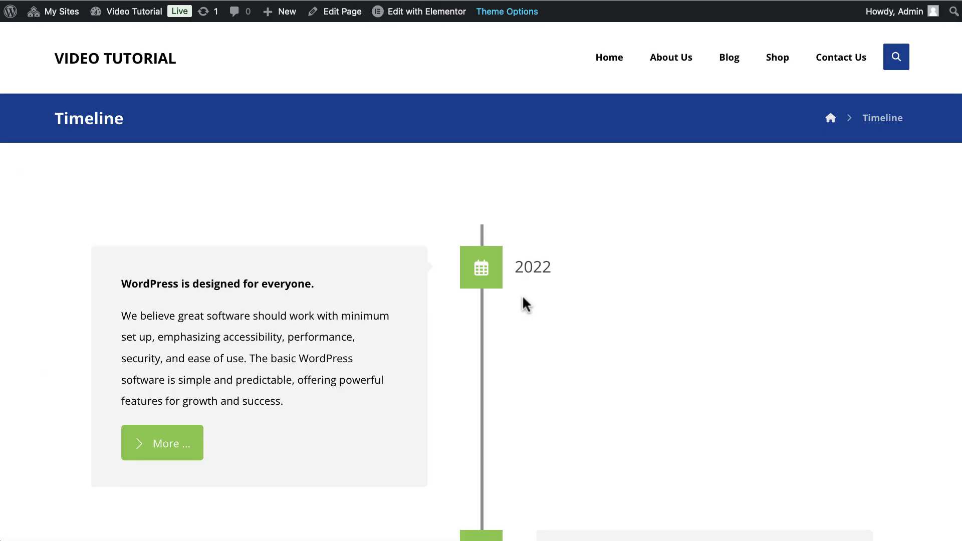
scroll(522, 297, "down", 10)
scroll(522, 296, "up", 6)
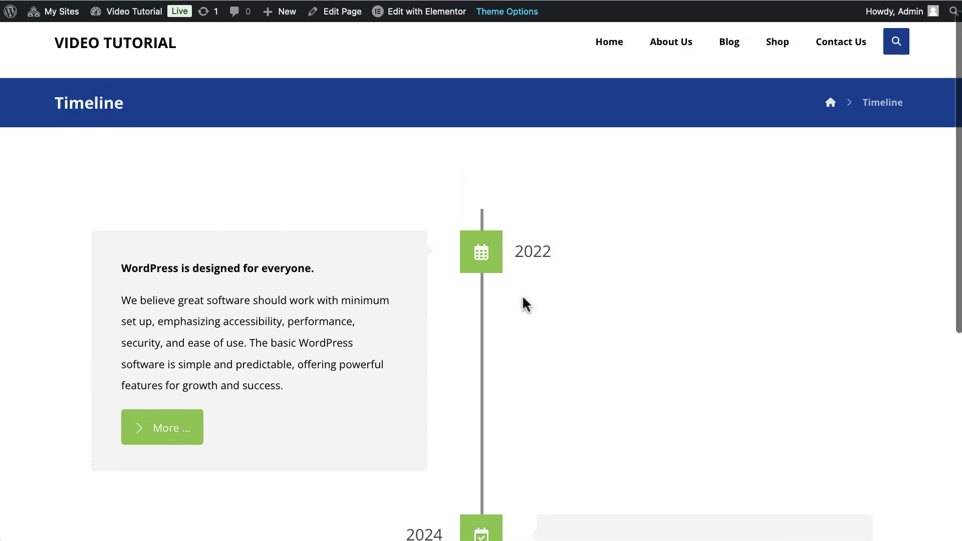
scroll(522, 297, "down", 4)
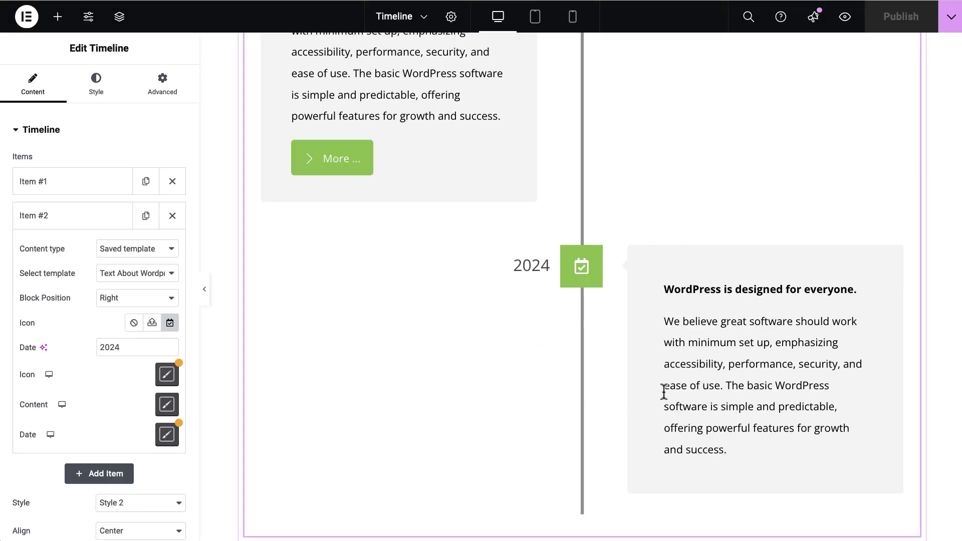
- Add a three-column Flexbox container with a wide middle column below the existing timeline
scroll(663, 391, "down", 4)
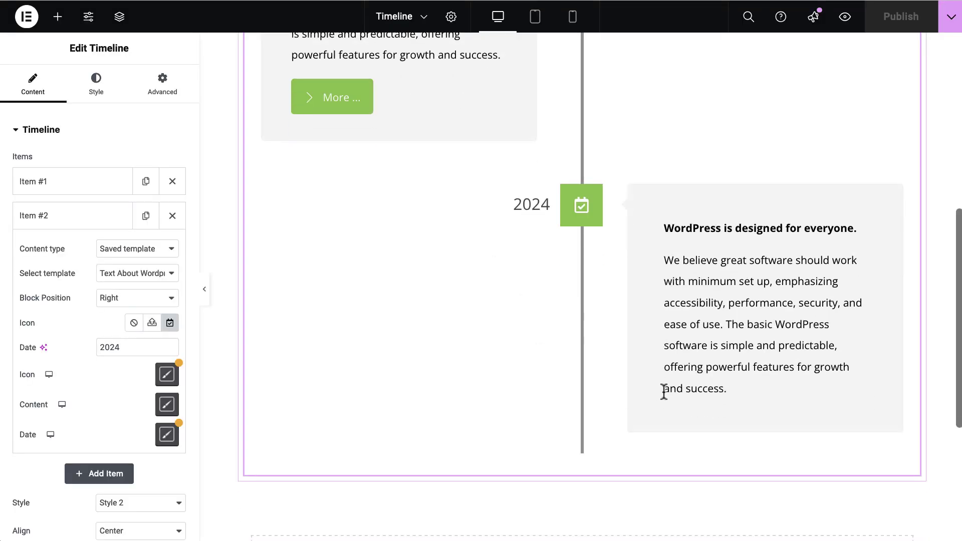
left_click(551, 457)
scroll(574, 414, "down", 4)
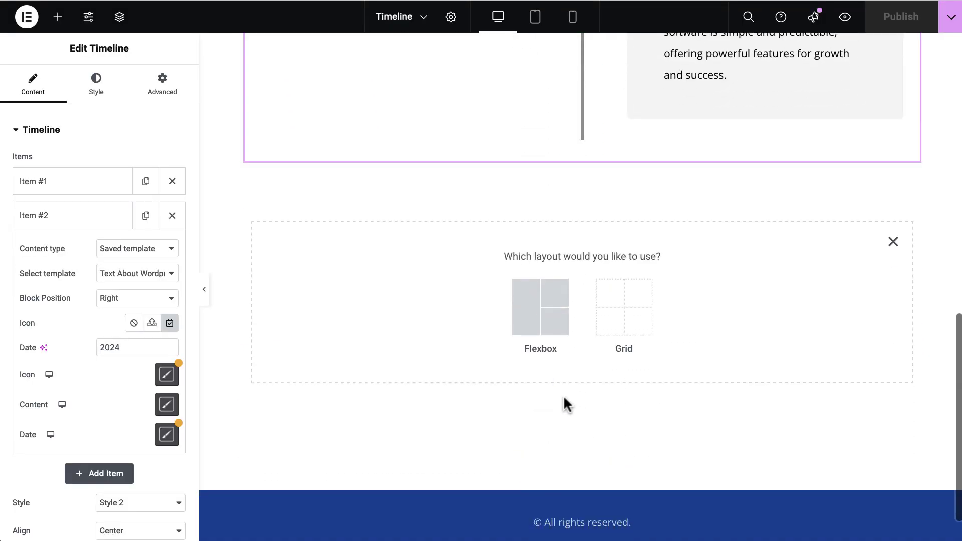
left_click(532, 311)
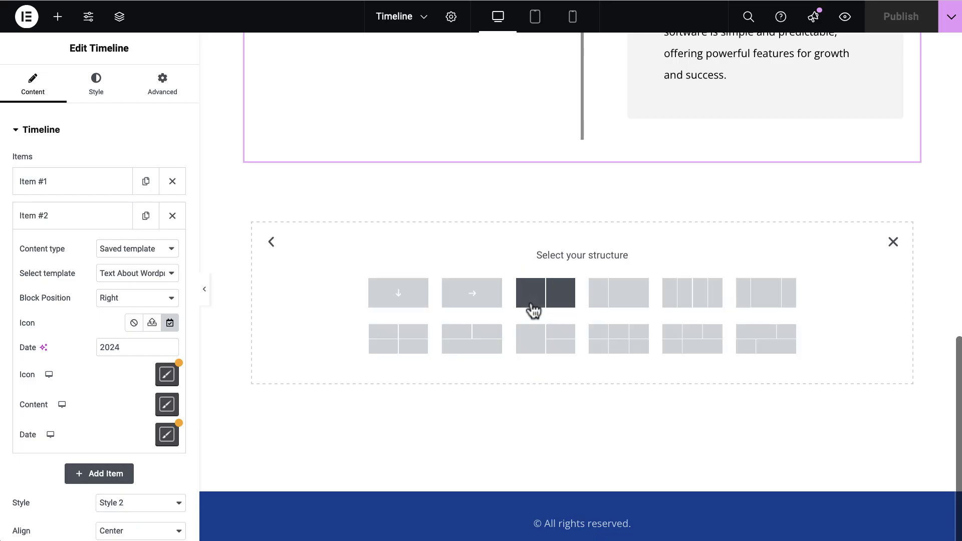
left_click(758, 301)
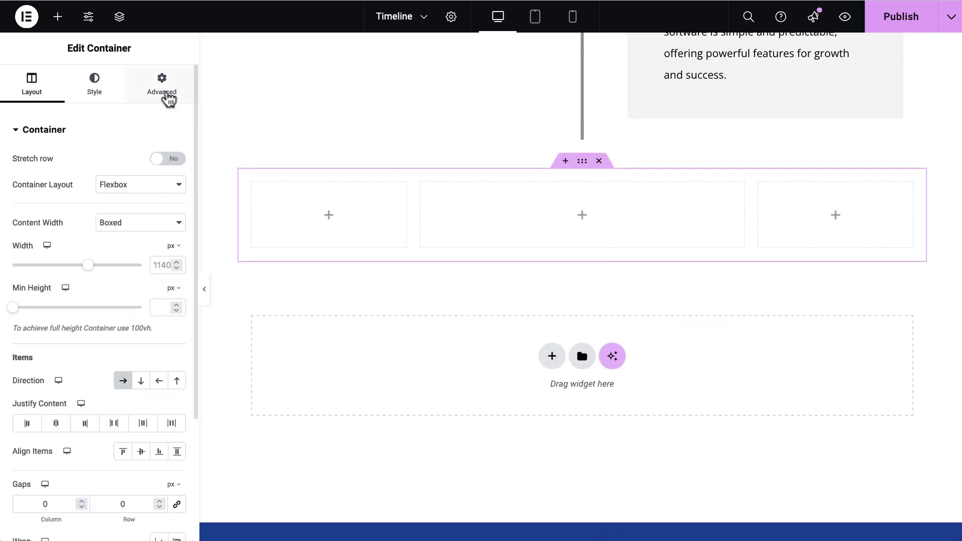
- Unlink the new container's margin values and set its top margin to 100 px
left_click(163, 93)
left_click(177, 176)
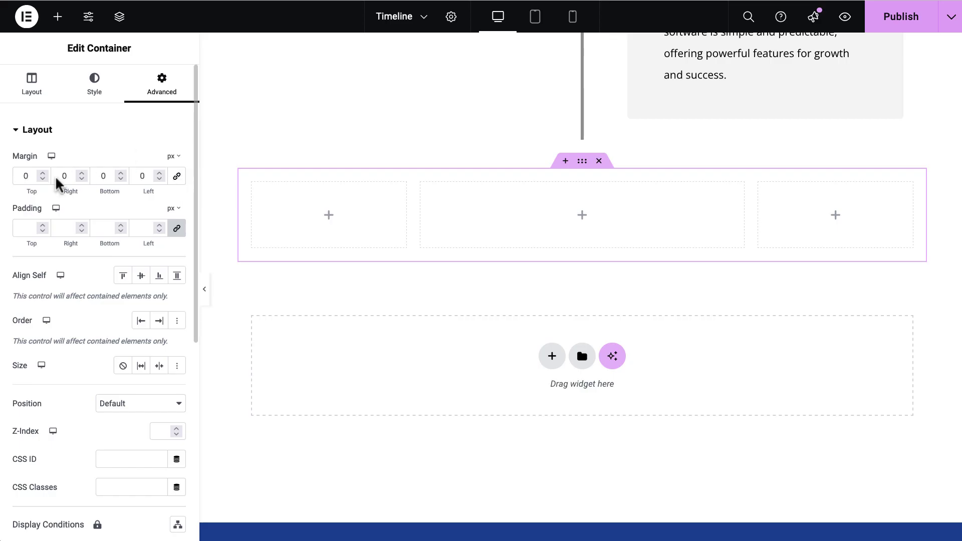
left_click(35, 173)
type("100")
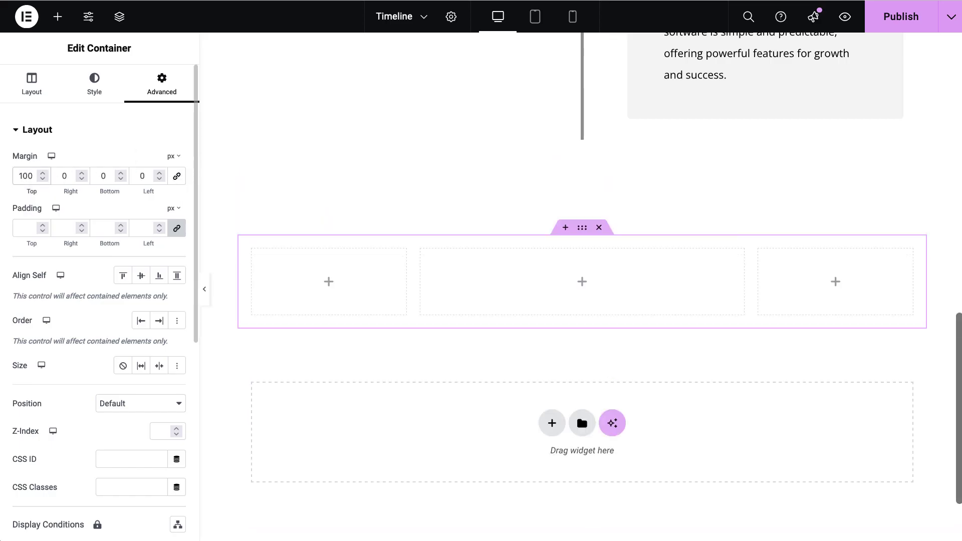
- Search the widgets for "time" and place a Timeline widget in the container's middle column
left_click(580, 287)
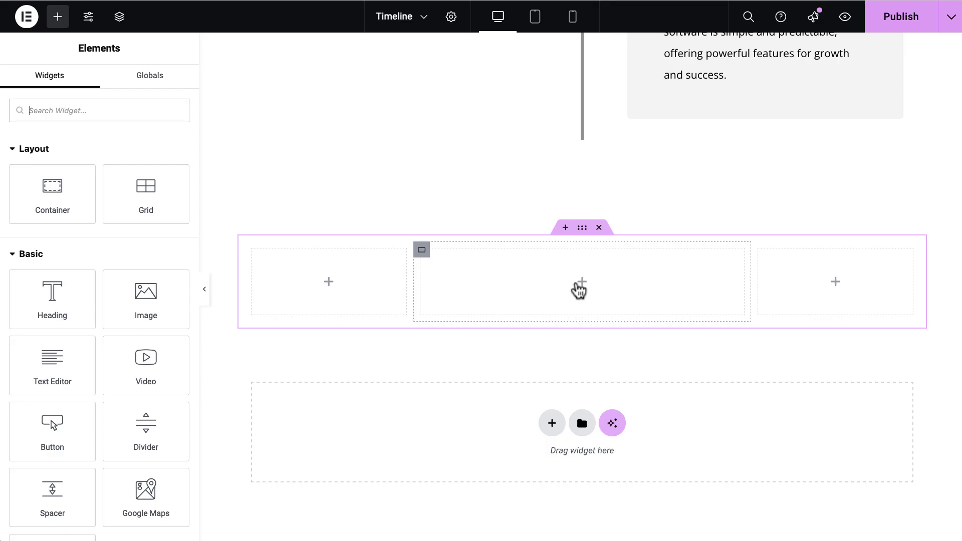
type("time")
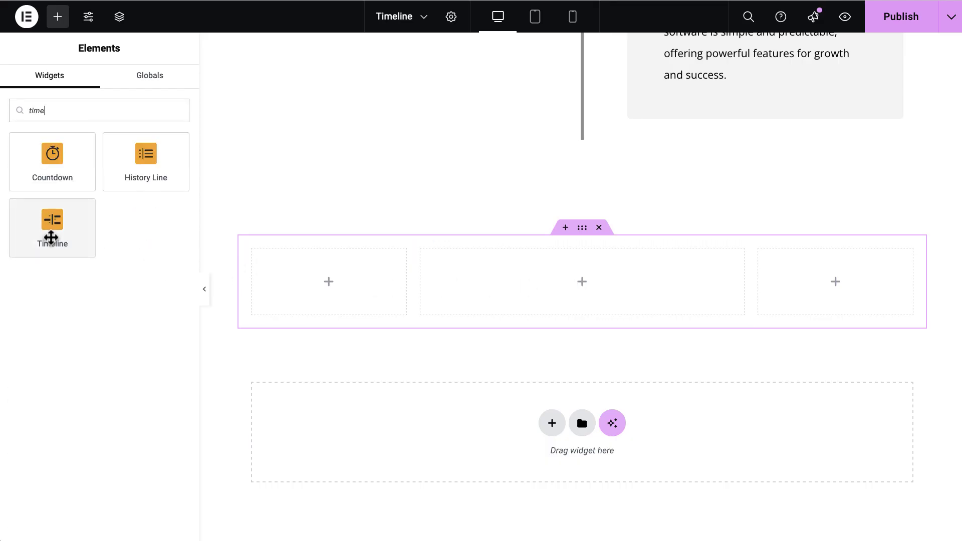
left_click_drag(42, 219, 527, 274)
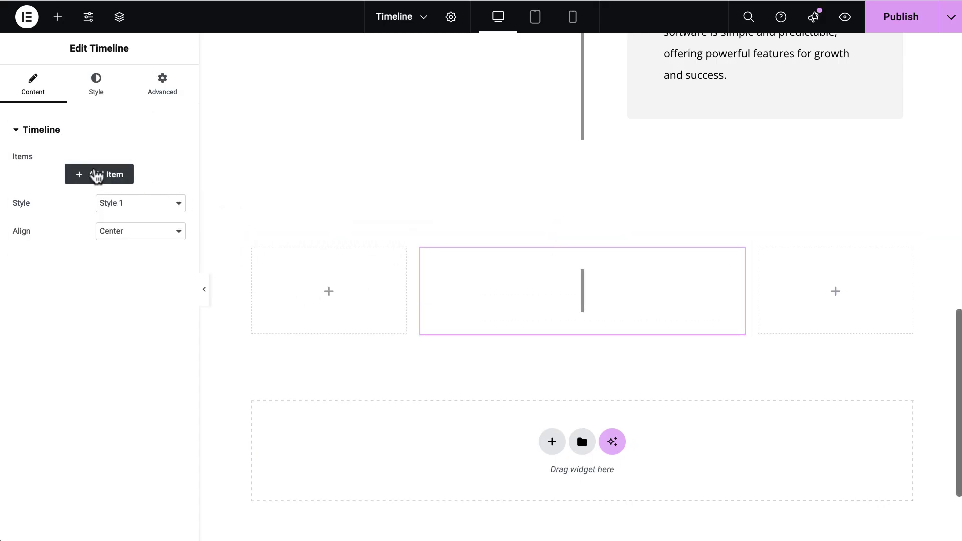
- Add a timeline item with the text "Item 1" and "About Time Line" on separate lines, making "Item 1" bold
left_click(95, 175)
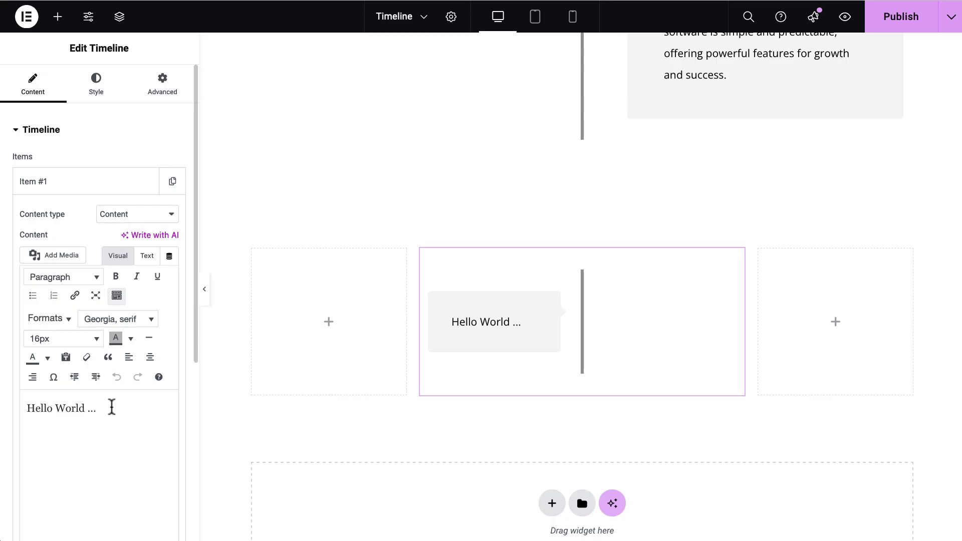
left_click_drag(111, 407, 1, 406)
type("Item 1")
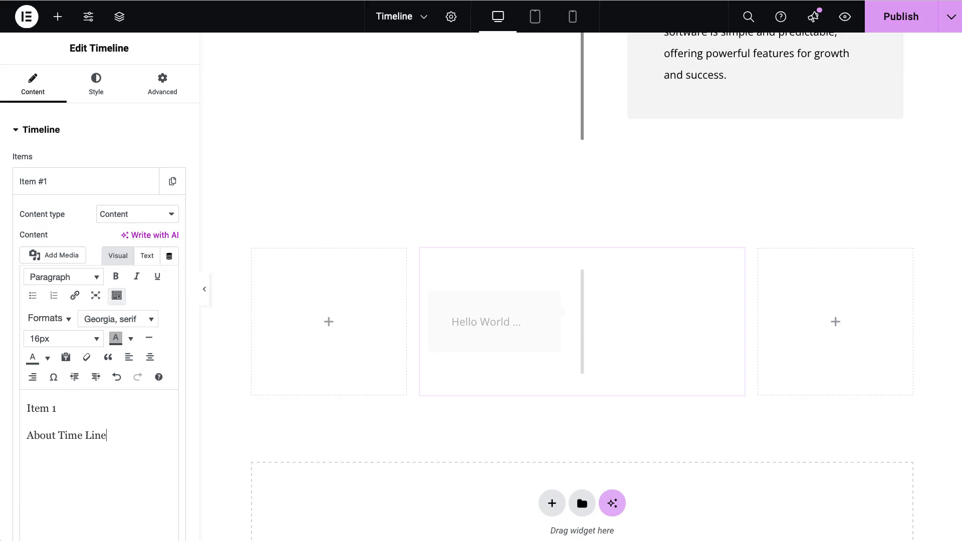
left_click_drag(69, 408, 10, 408)
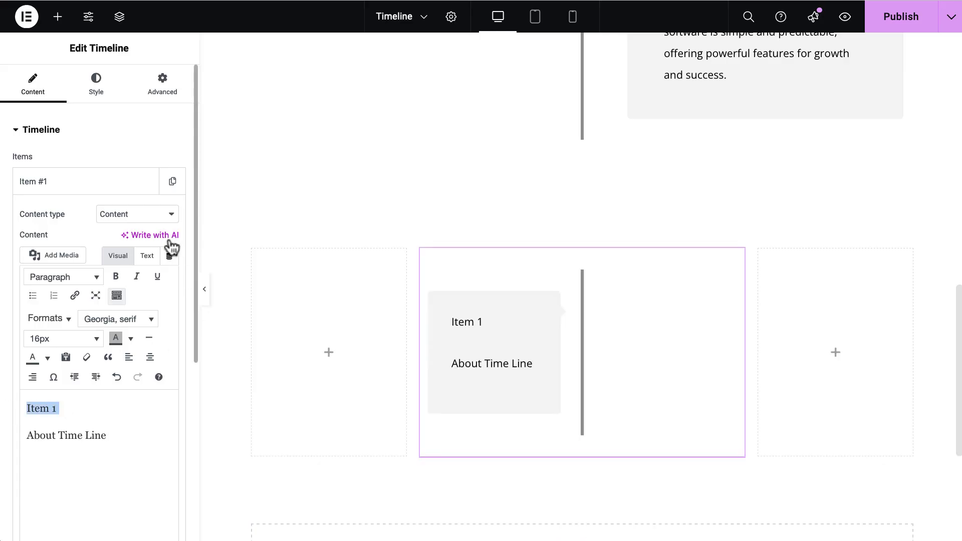
left_click(115, 277)
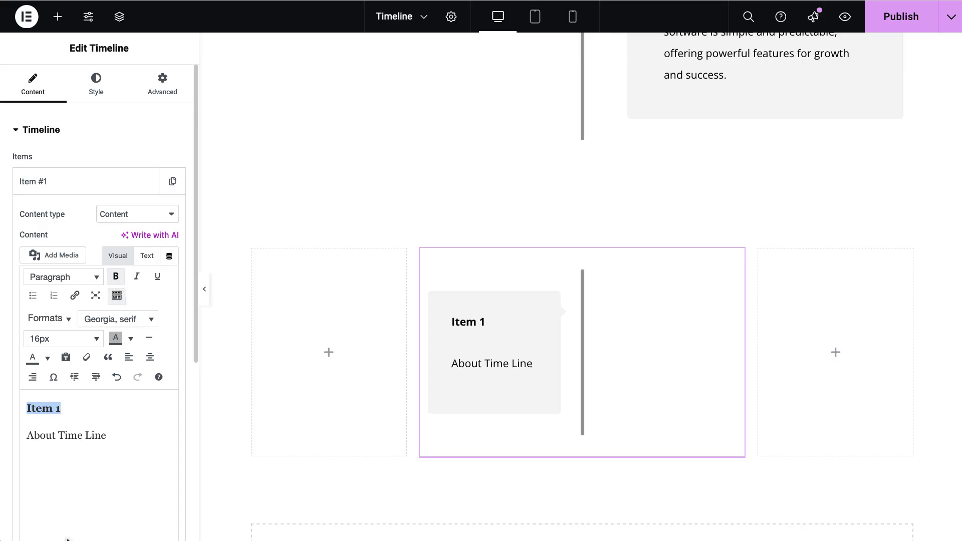
- Set Item #1's block position to Full Center
scroll(107, 219, "down", 5)
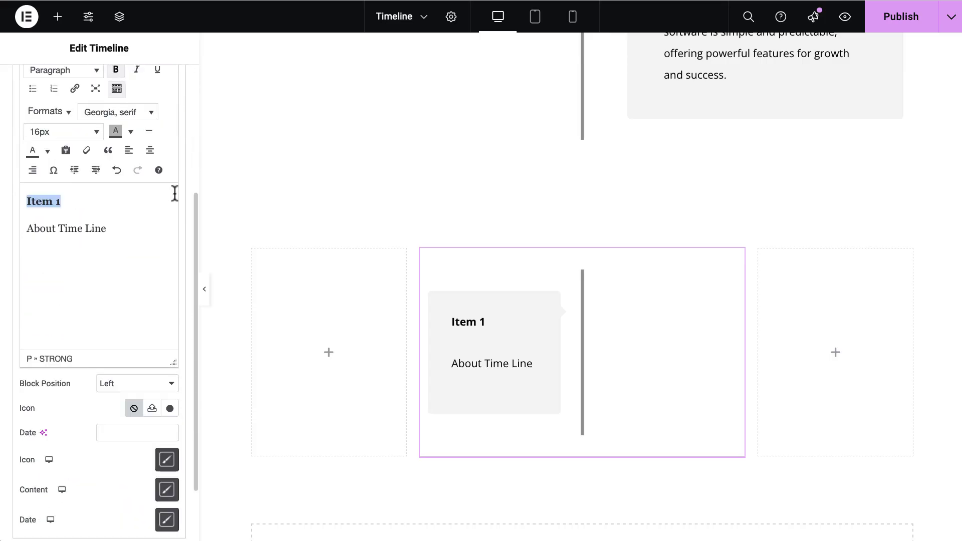
left_click(139, 381)
left_click(135, 402)
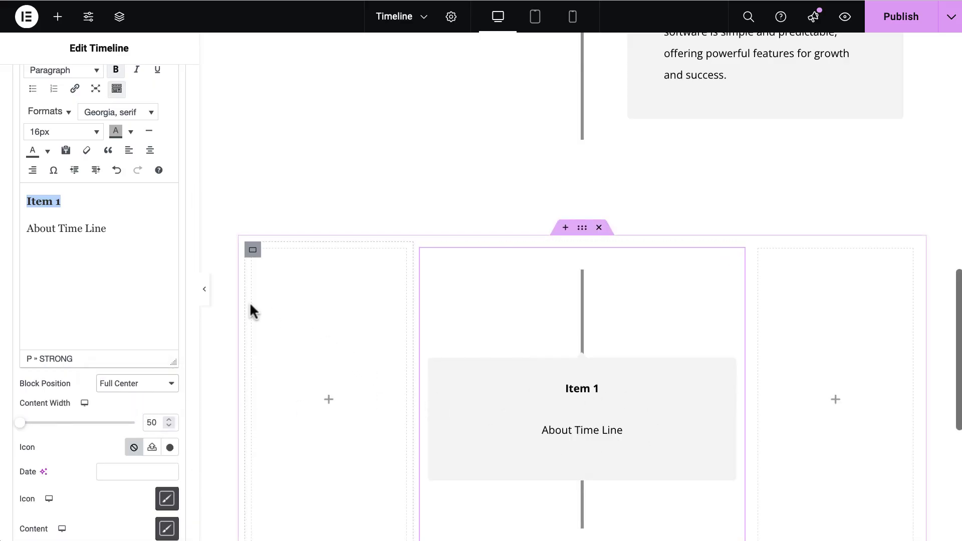
- Collapse Item #1 and duplicate it to create a second timeline item
scroll(180, 198, "up", 3)
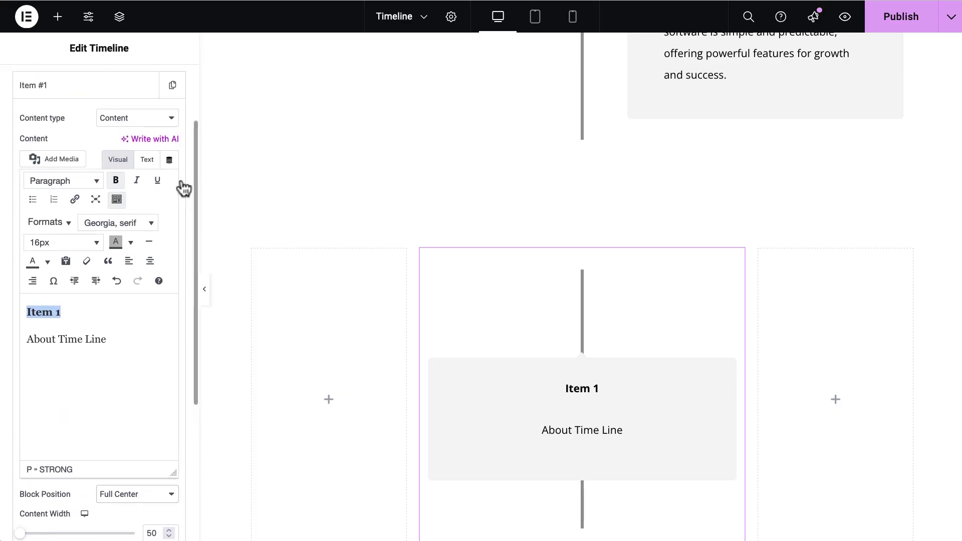
left_click(106, 94)
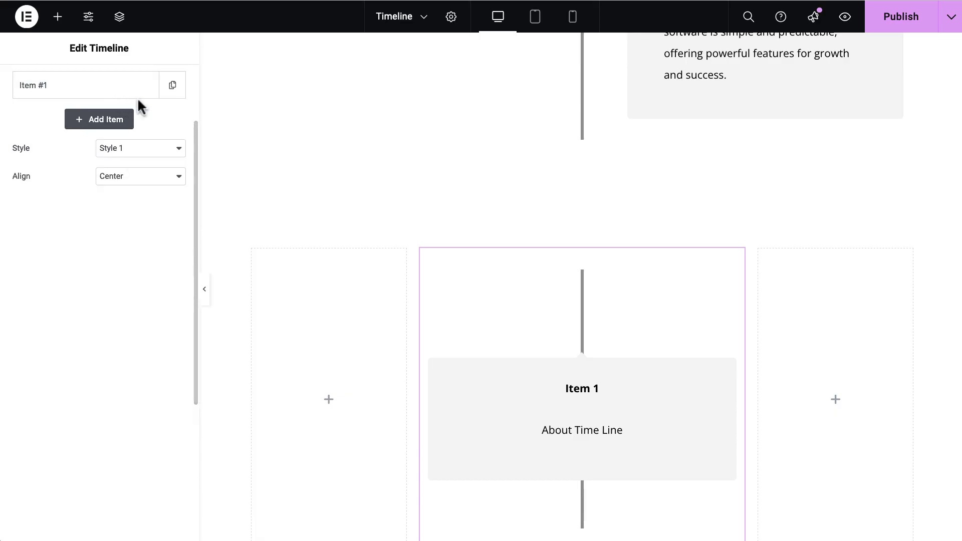
left_click(172, 92)
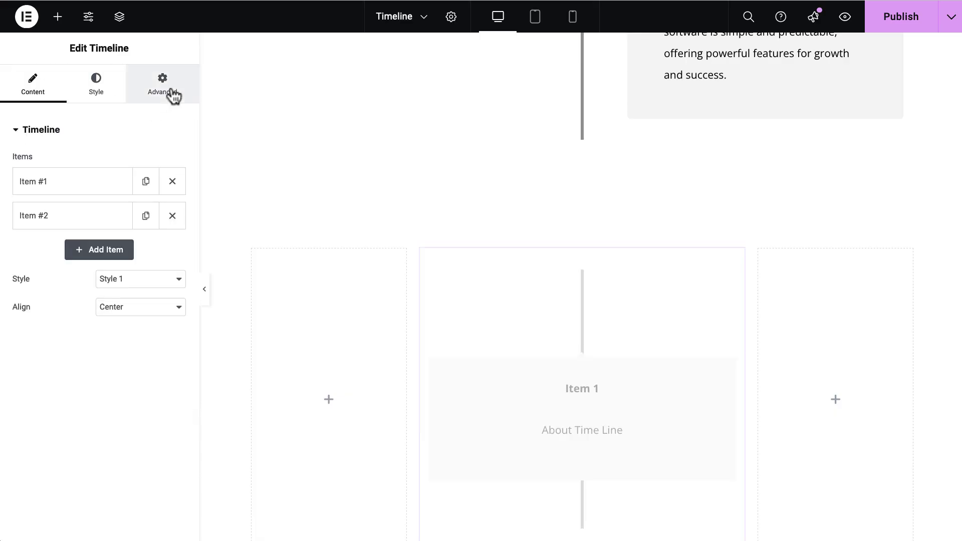
- Change Item #2's heading to "Item 2" and its body text to "Item of Time Line"
left_click(84, 217)
left_click_drag(57, 442, 69, 443)
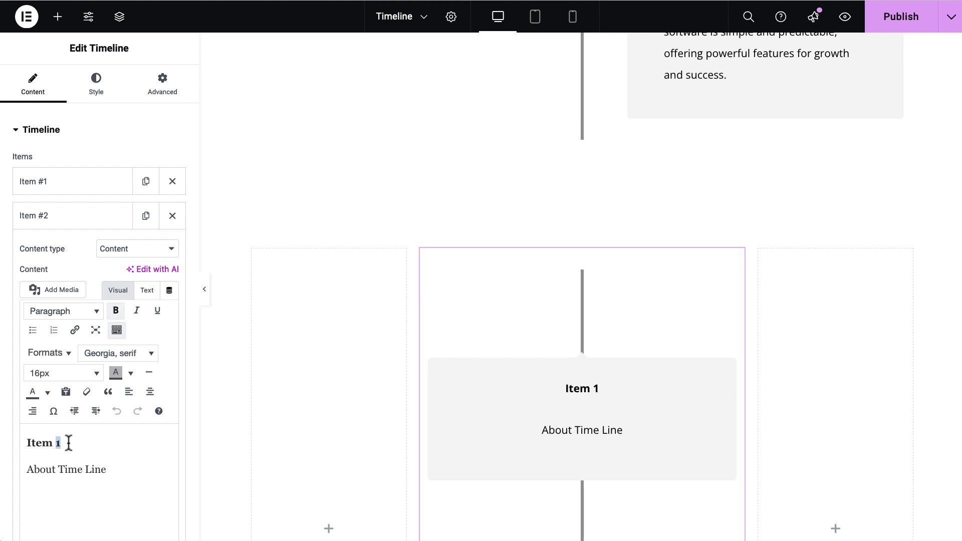
type("2")
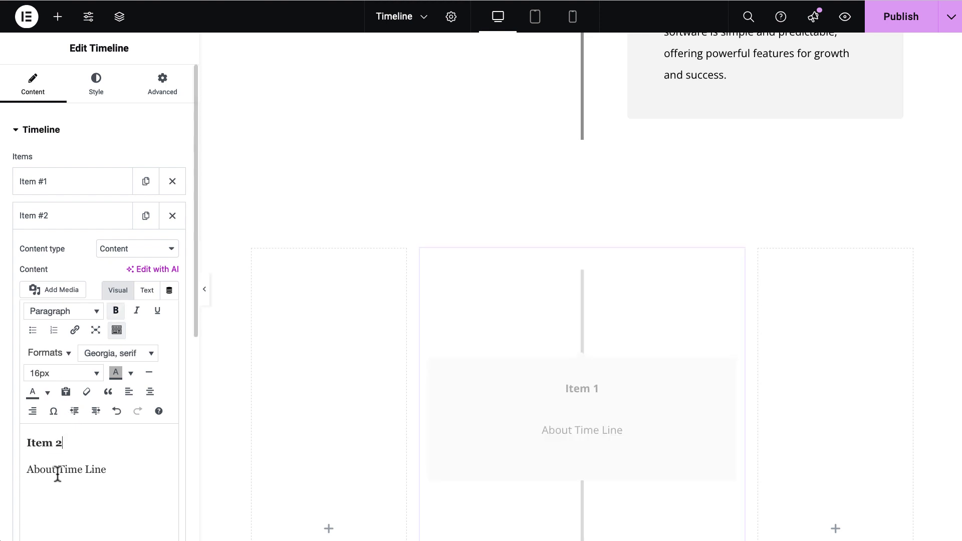
left_click_drag(58, 474, 30, 471)
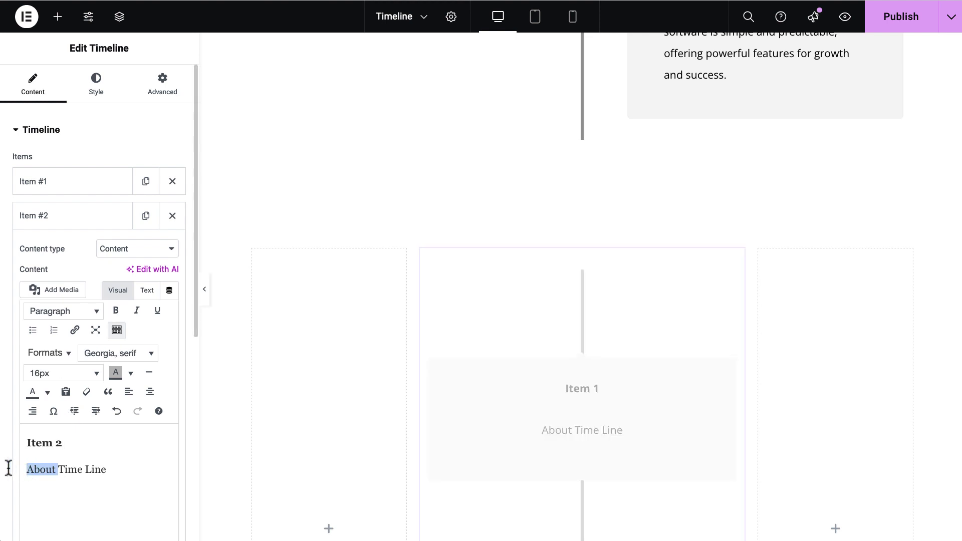
type("Item ")
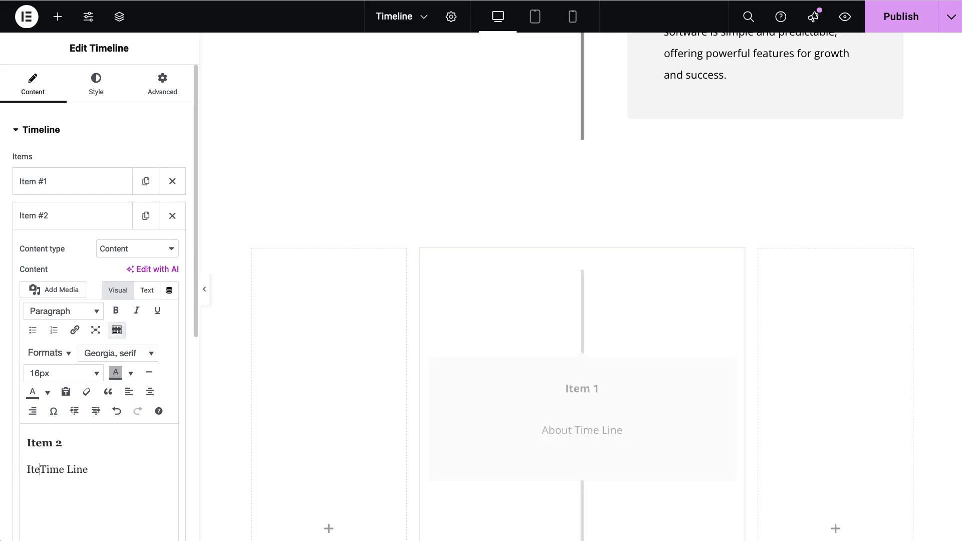
type("of")
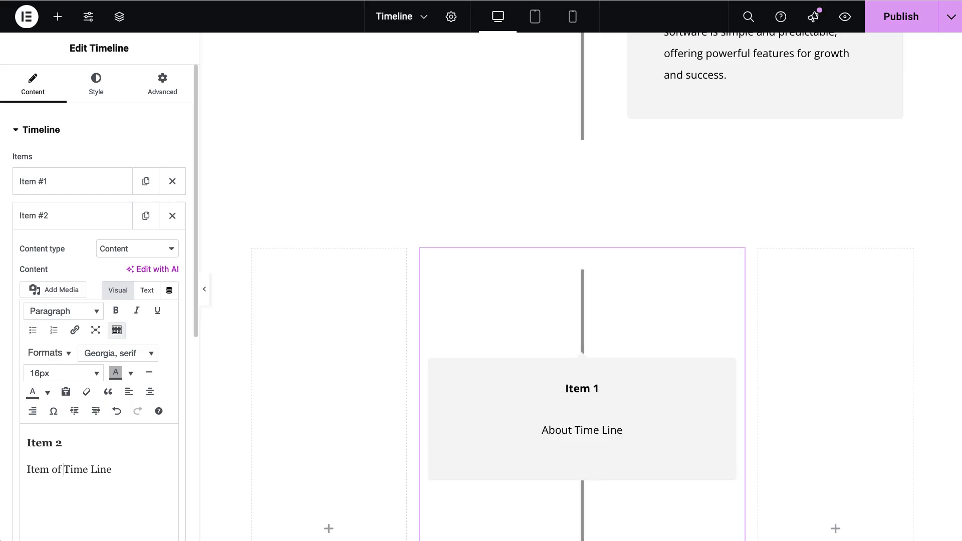
- Set Item #2's block position to Right
scroll(601, 320, "down", 7)
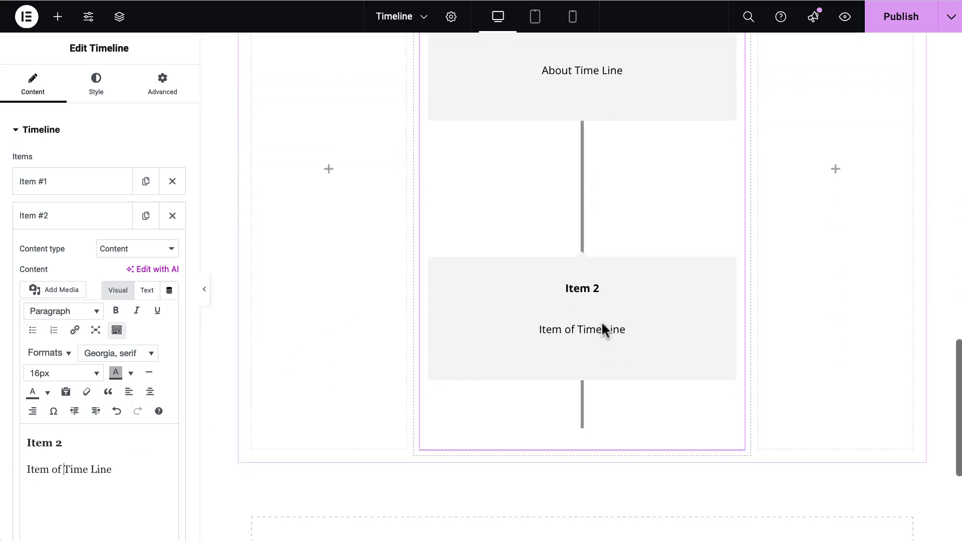
scroll(125, 280, "down", 1)
left_click(140, 214)
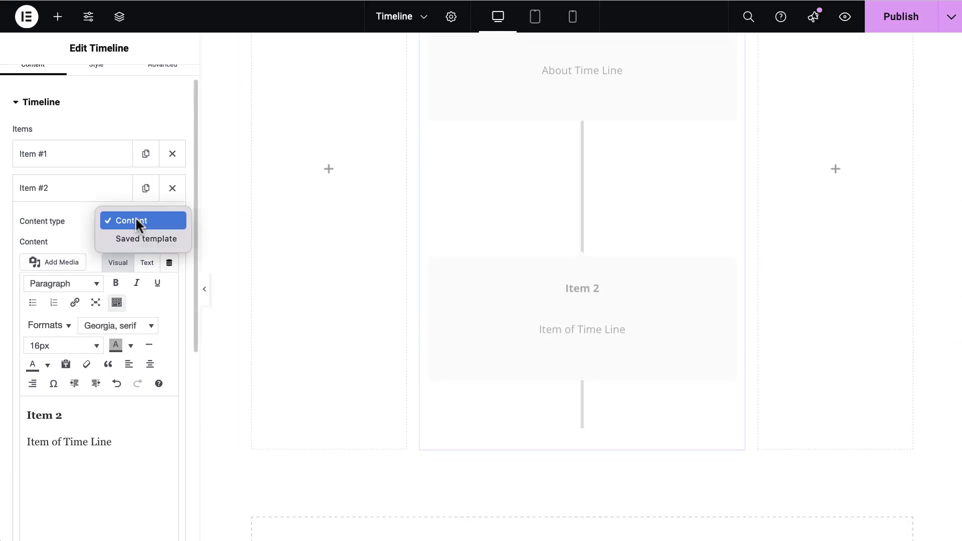
left_click(157, 442)
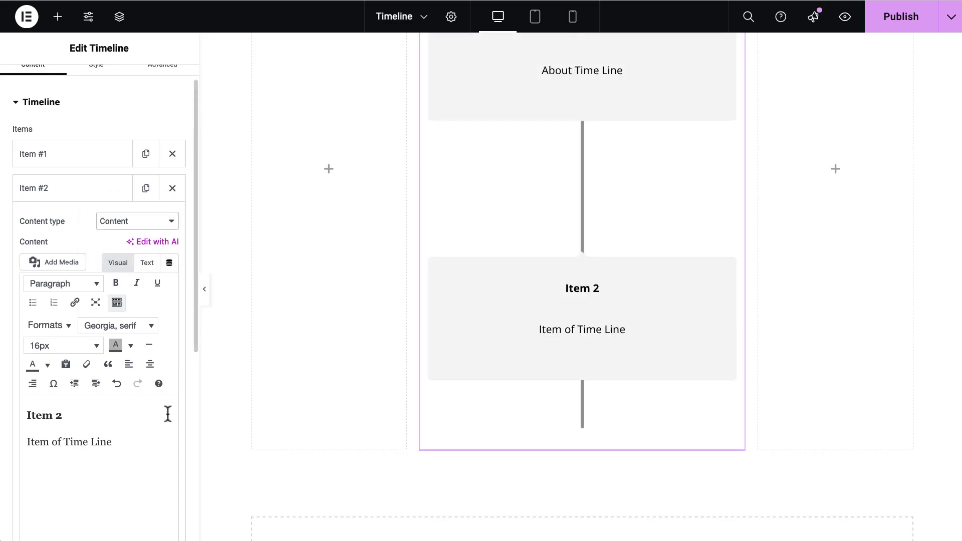
left_click_drag(194, 239, 193, 374)
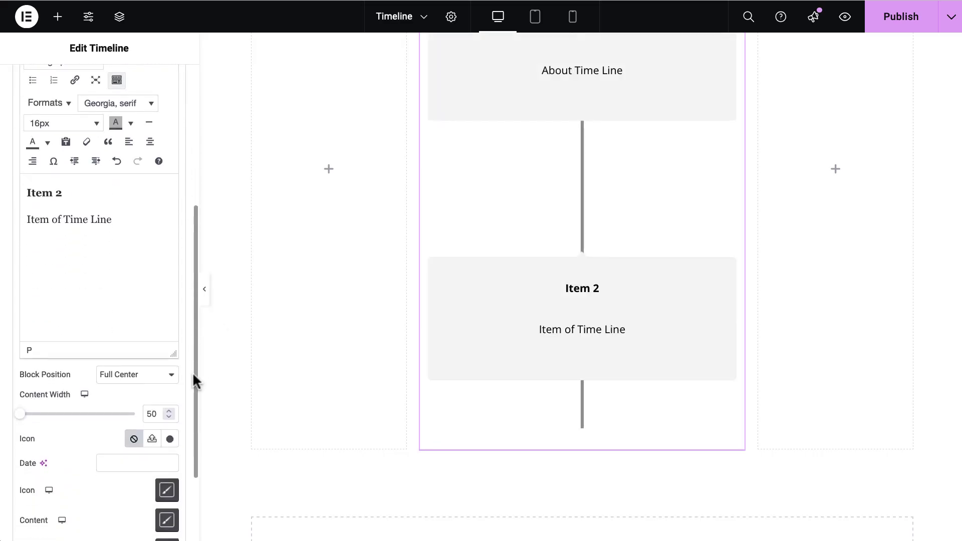
scroll(150, 361, "down", 2)
left_click(146, 331)
left_click(135, 347)
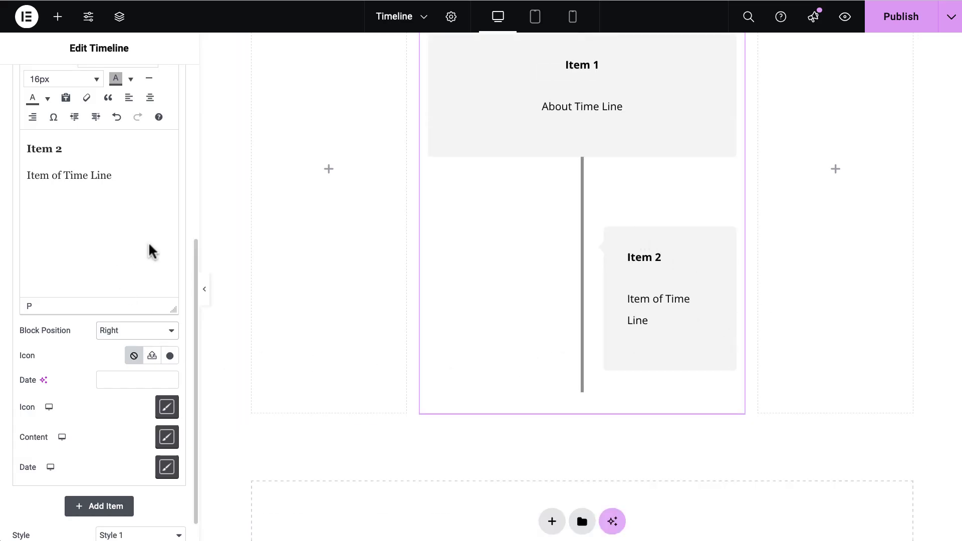
- Collapse Item #2 and duplicate it to create a third timeline item
left_click_drag(195, 250, 193, 136)
left_click(100, 140)
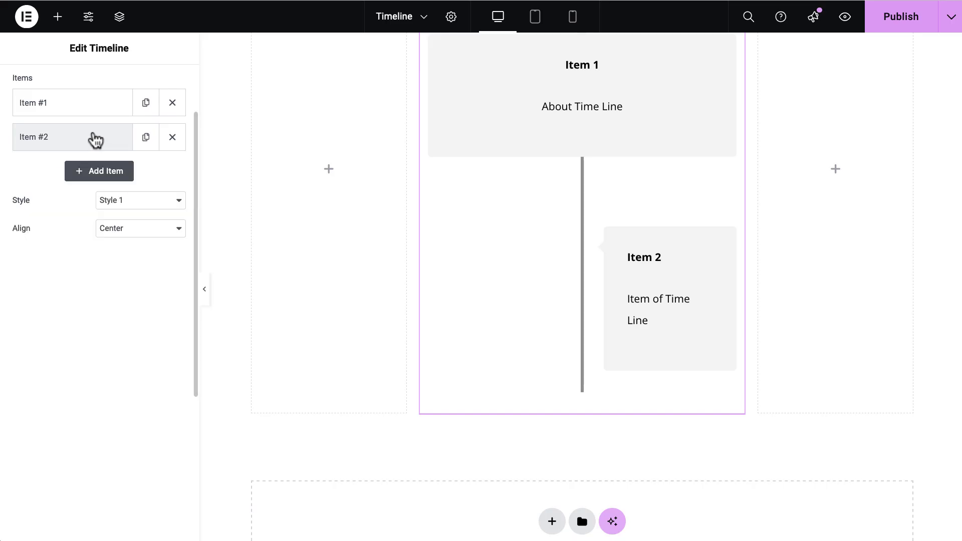
left_click(145, 140)
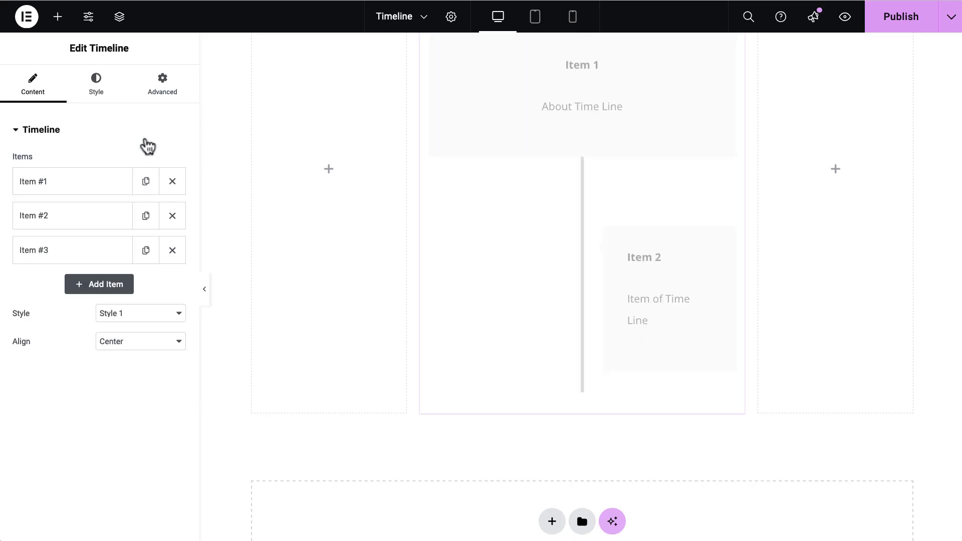
- Change Item #3's heading to "Item 3" and set its block position to Left
left_click(116, 248)
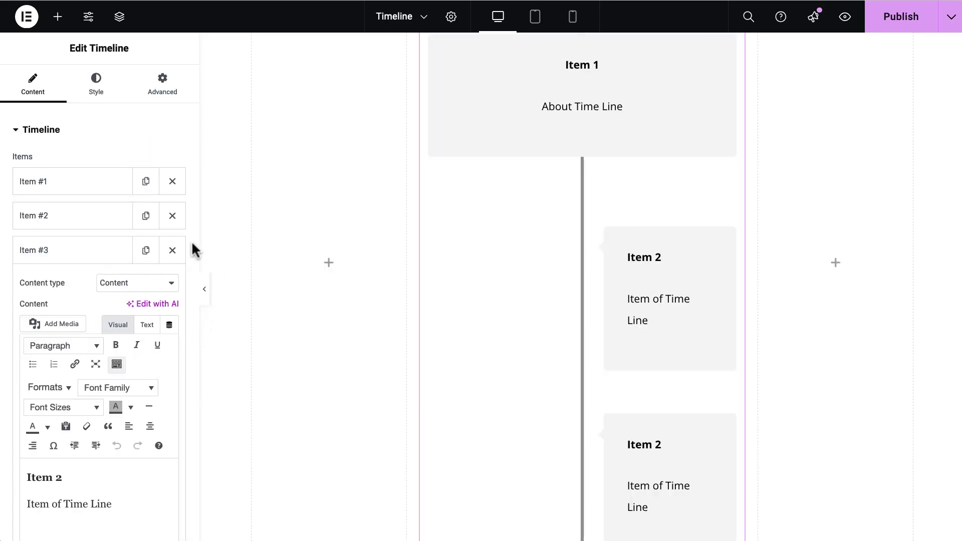
scroll(191, 235, "down", 6)
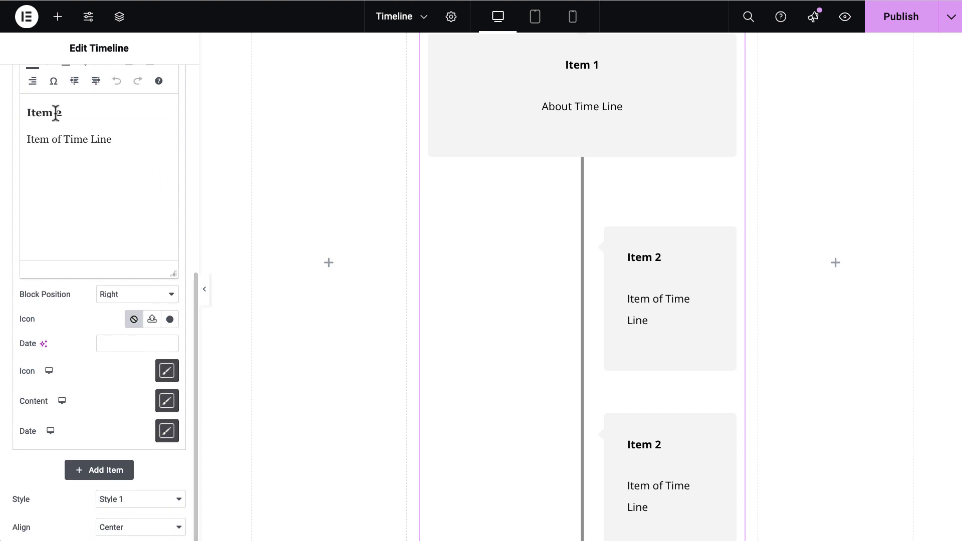
left_click_drag(71, 113, 52, 113)
type("3")
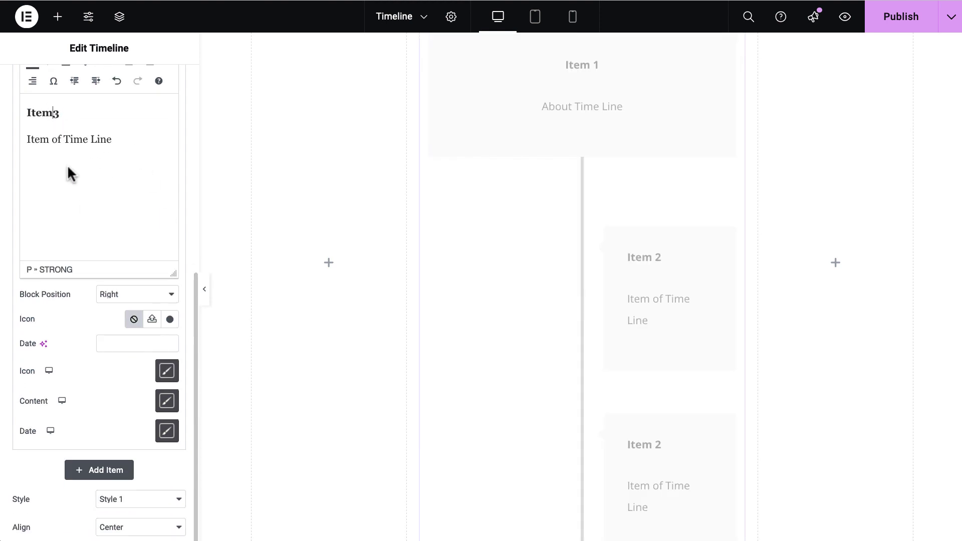
left_click(142, 294)
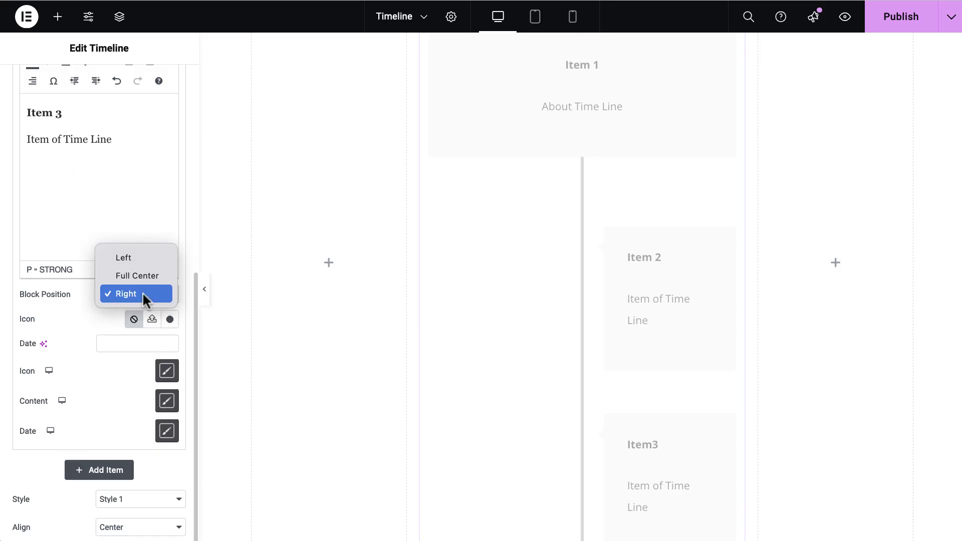
left_click(136, 258)
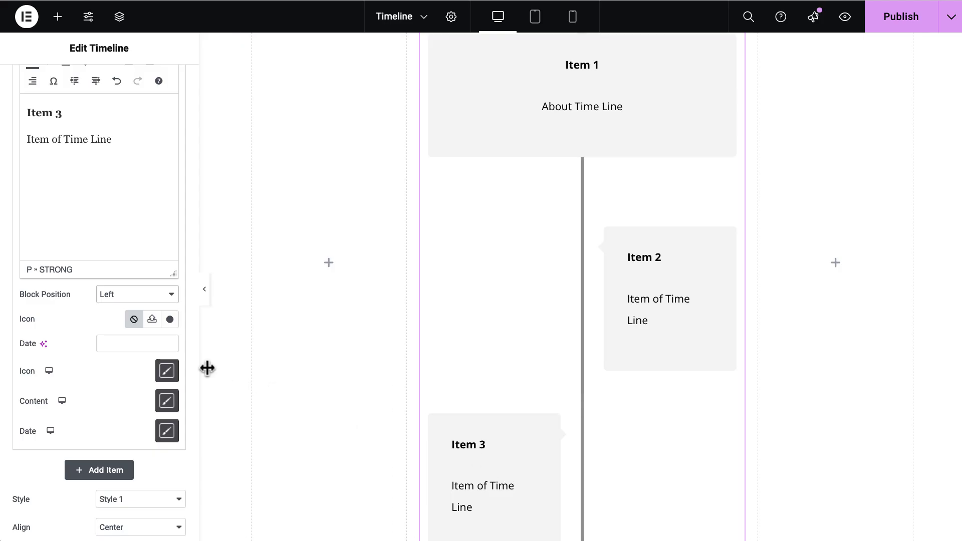
- Collapse Item #3 and set the timeline's style to Style 4
left_click_drag(195, 298, 193, 145)
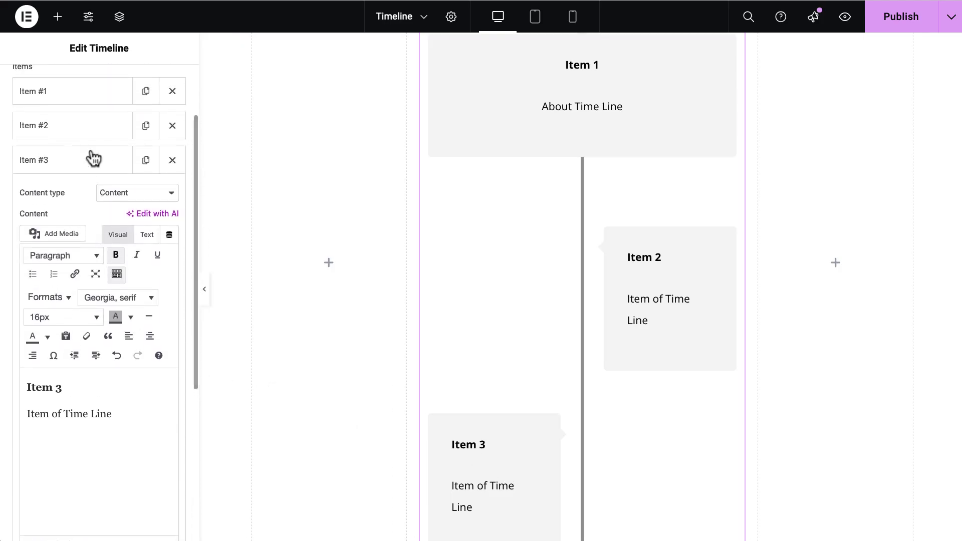
left_click(65, 159)
left_click(121, 224)
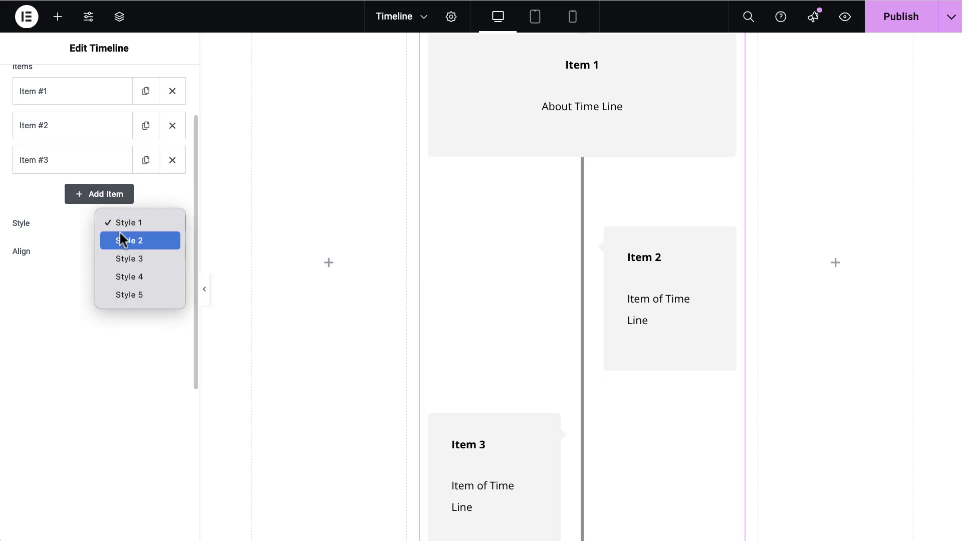
left_click(148, 279)
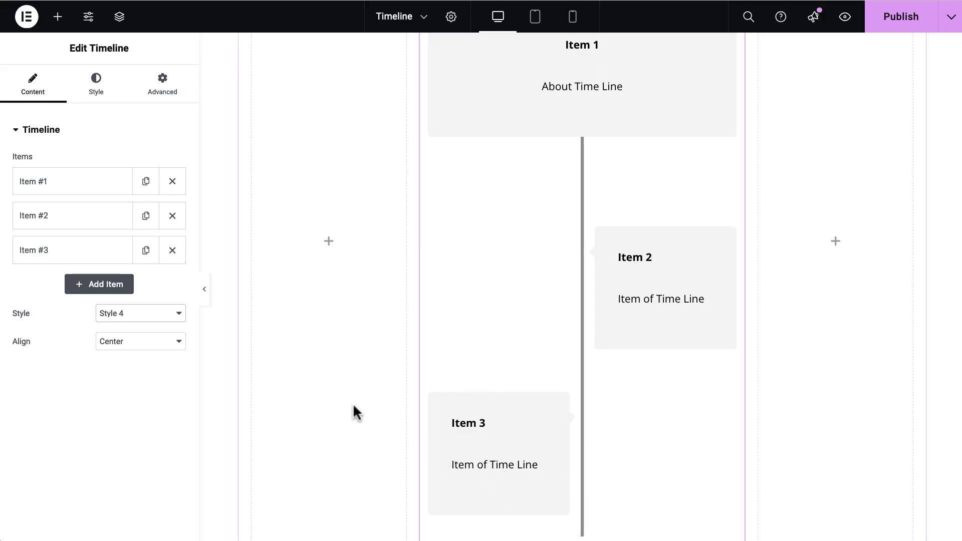
- Try the Left and Right alignments for the timeline, and return the alignment to Center
left_click(146, 342)
left_click(142, 353)
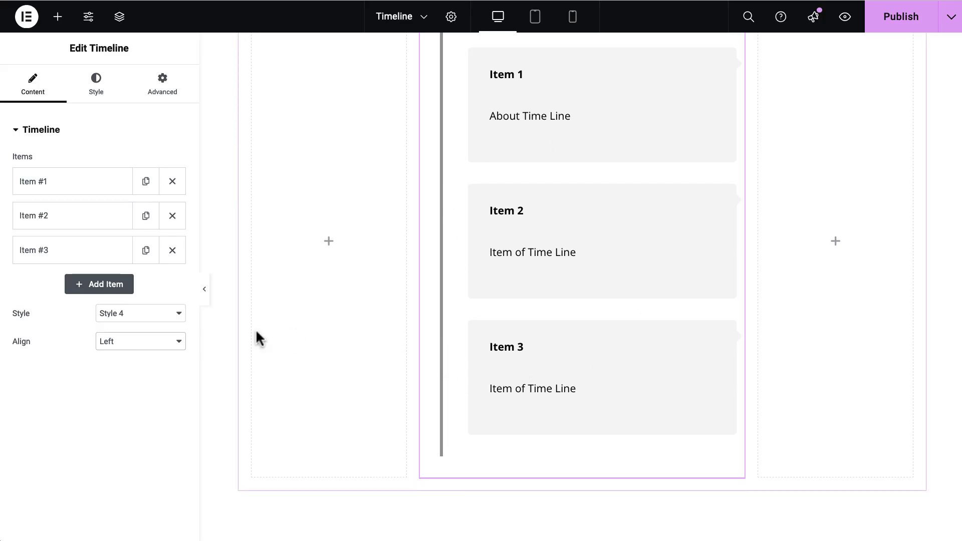
left_click(147, 341)
left_click(144, 357)
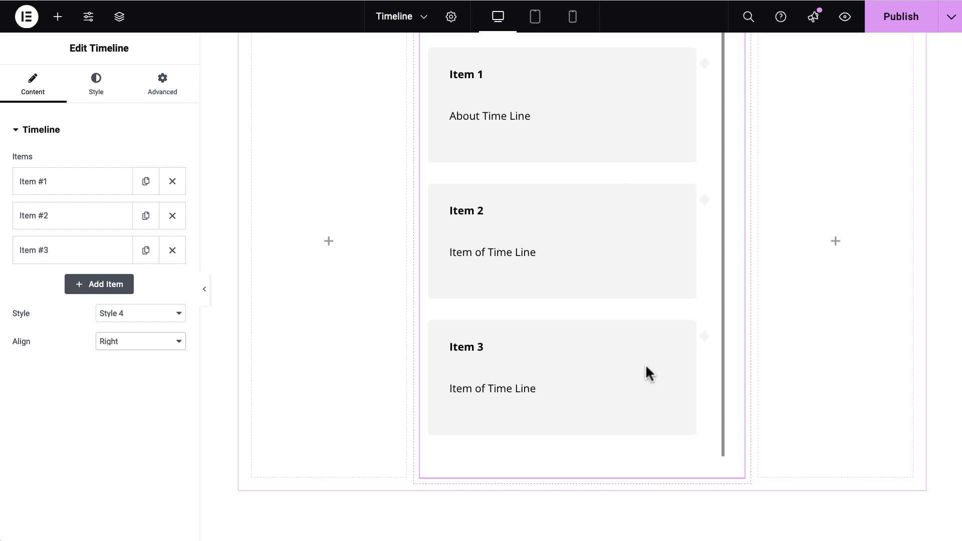
left_click(147, 345)
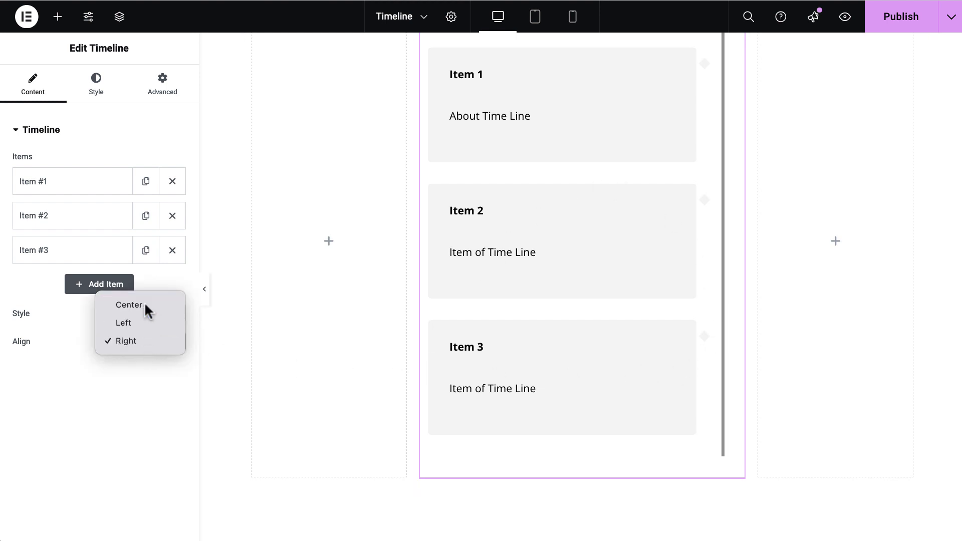
left_click(144, 305)
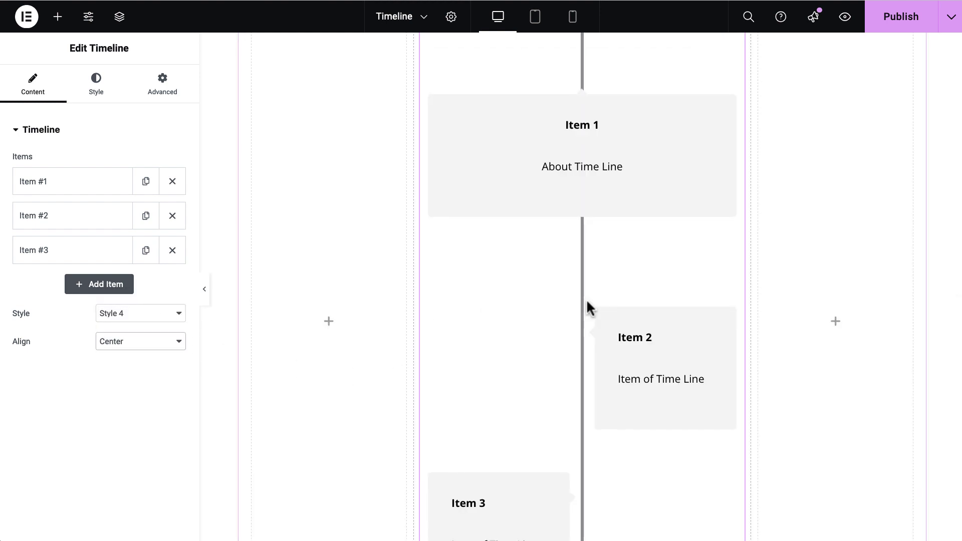
scroll(586, 299, "up", 4)
scroll(586, 301, "down", 3)
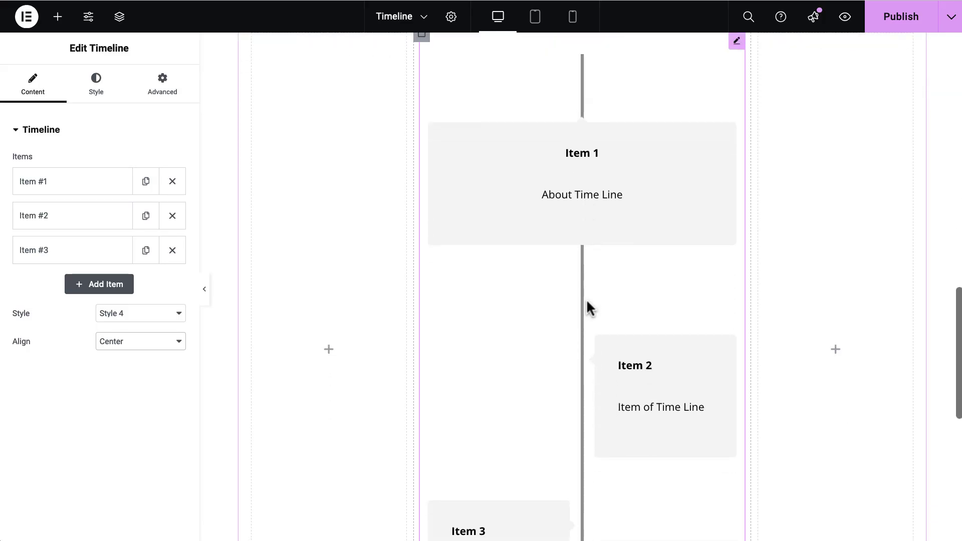
- Try the blue #3f51b5 as the background color of the timeline's container
left_click(95, 88)
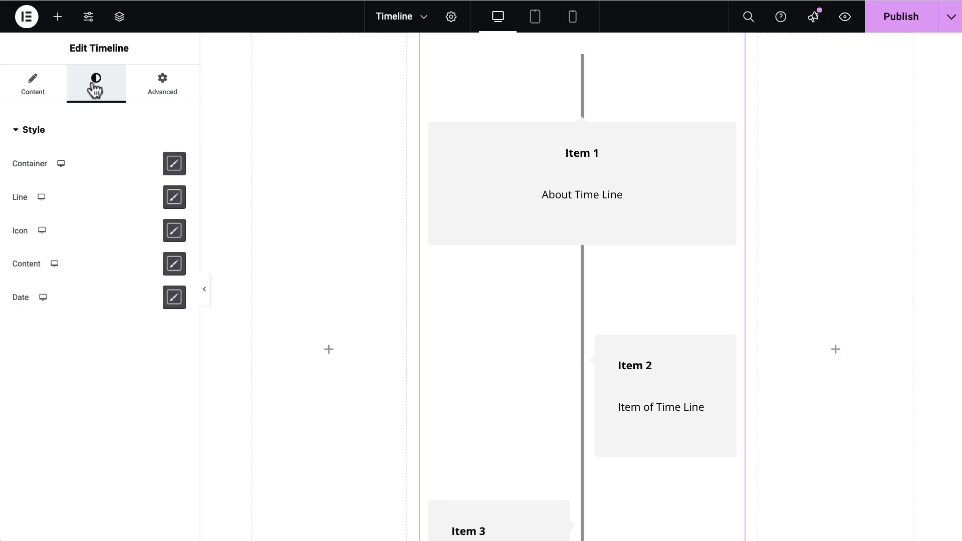
left_click(170, 167)
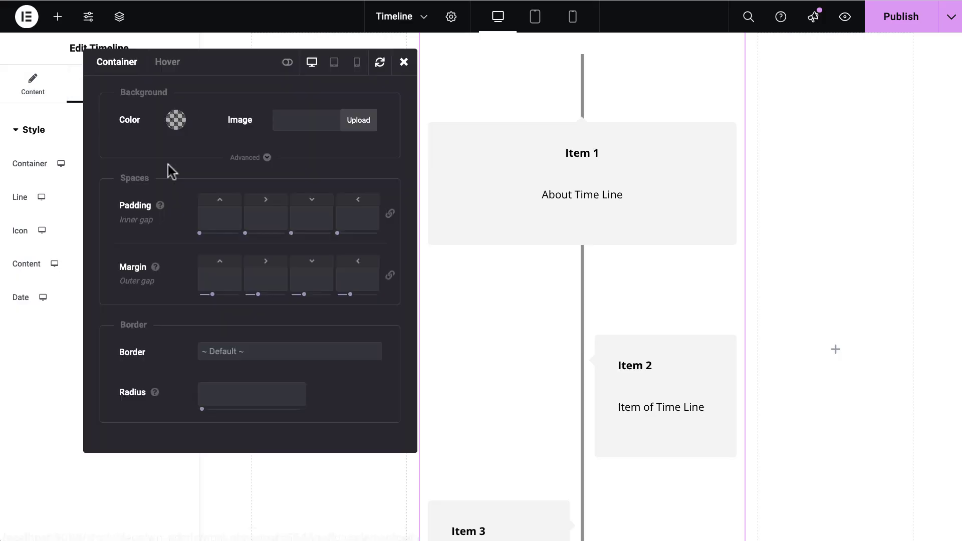
left_click(175, 121)
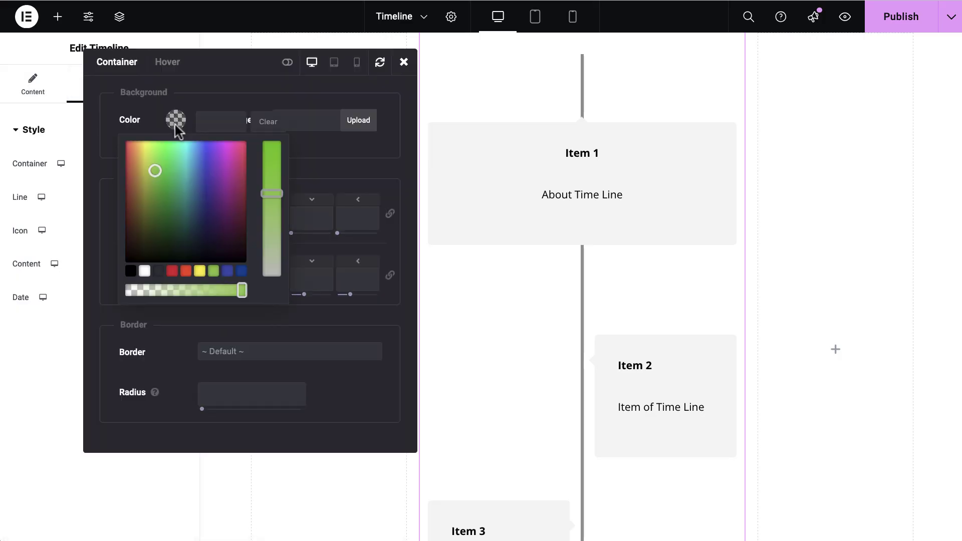
left_click(227, 271)
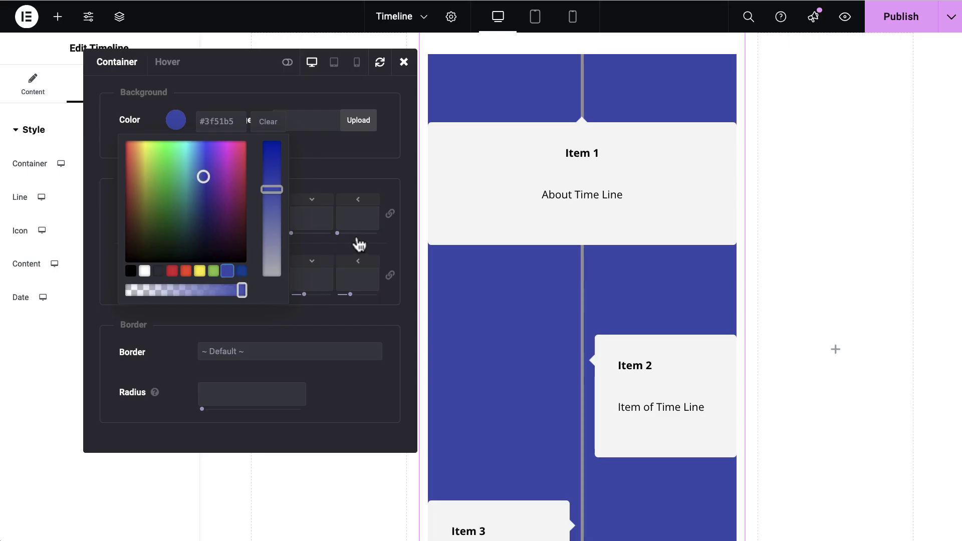
- Link the timeline container's padding values and set the padding to 20px on all four sides
left_click(391, 225)
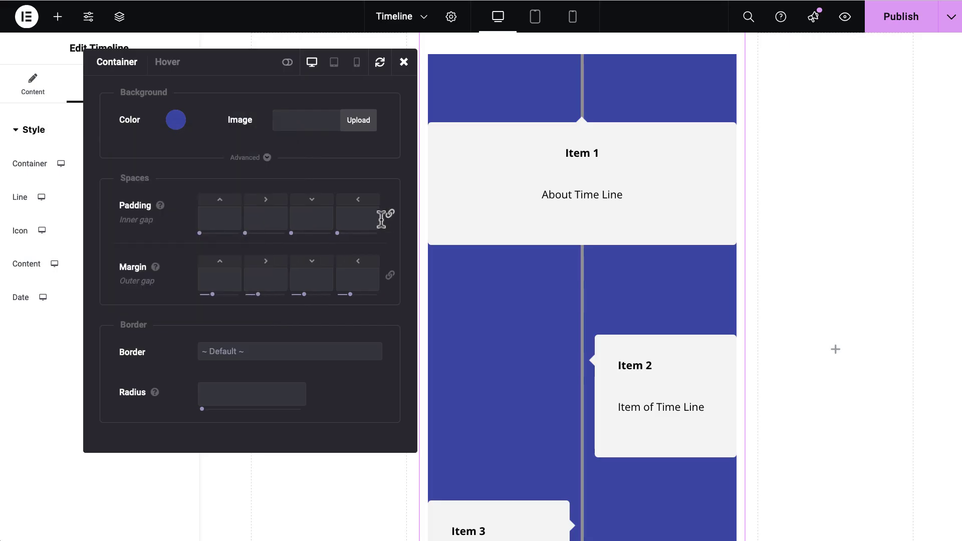
left_click(222, 219)
type("20")
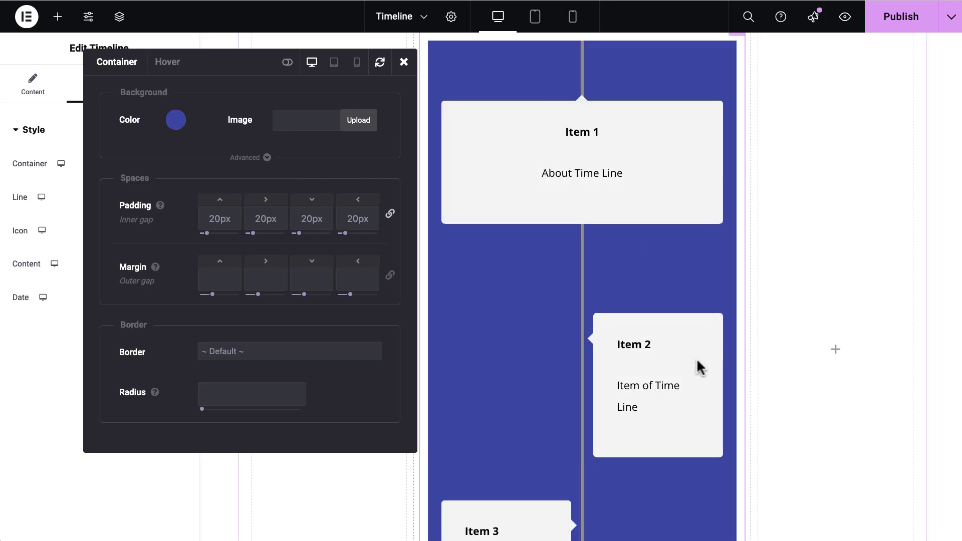
scroll(699, 369, "down", 3)
scroll(700, 370, "up", 5)
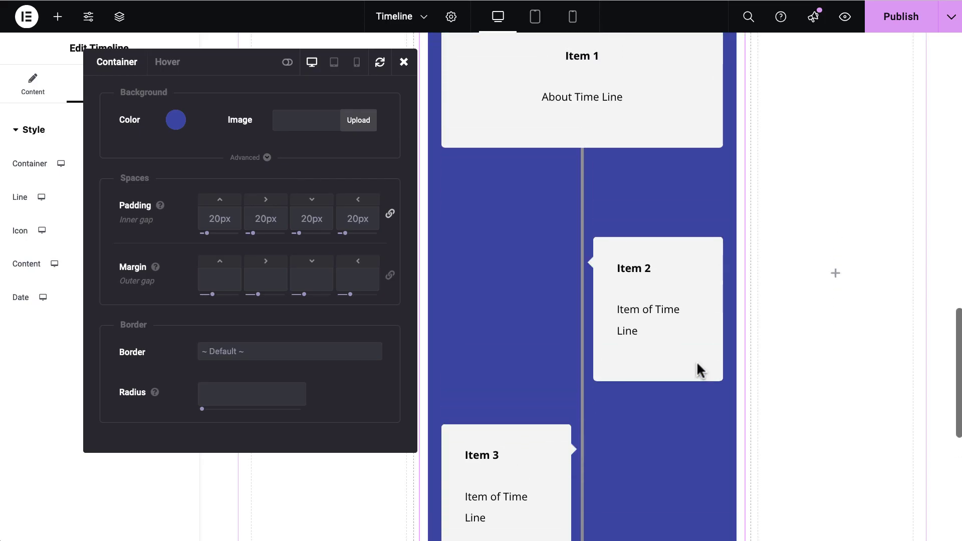
- Clear the timeline container's background color and close its style settings
left_click(178, 122)
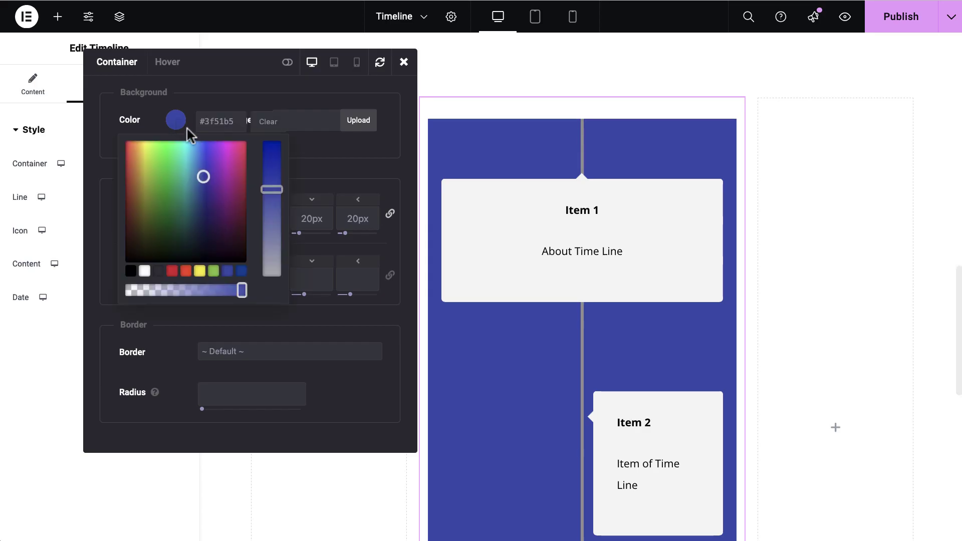
left_click(259, 123)
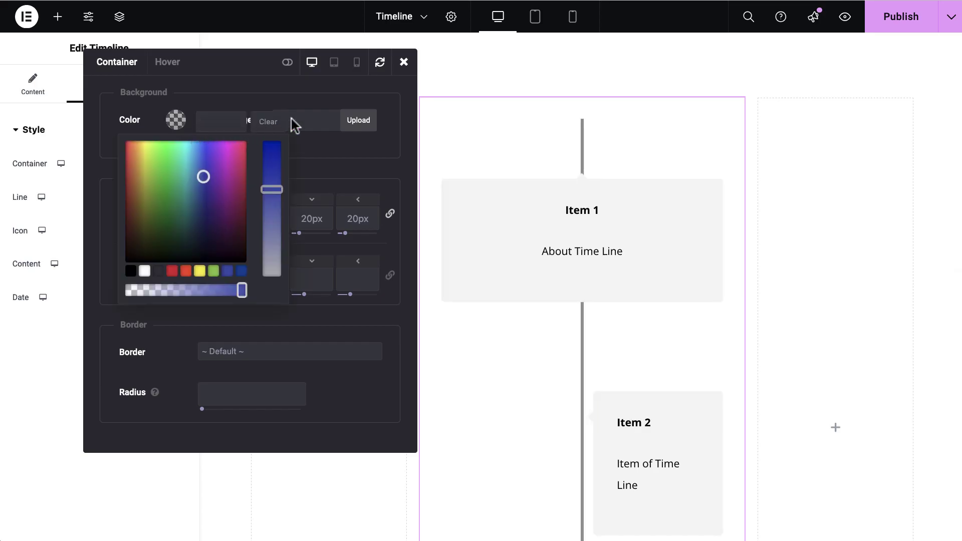
left_click(404, 62)
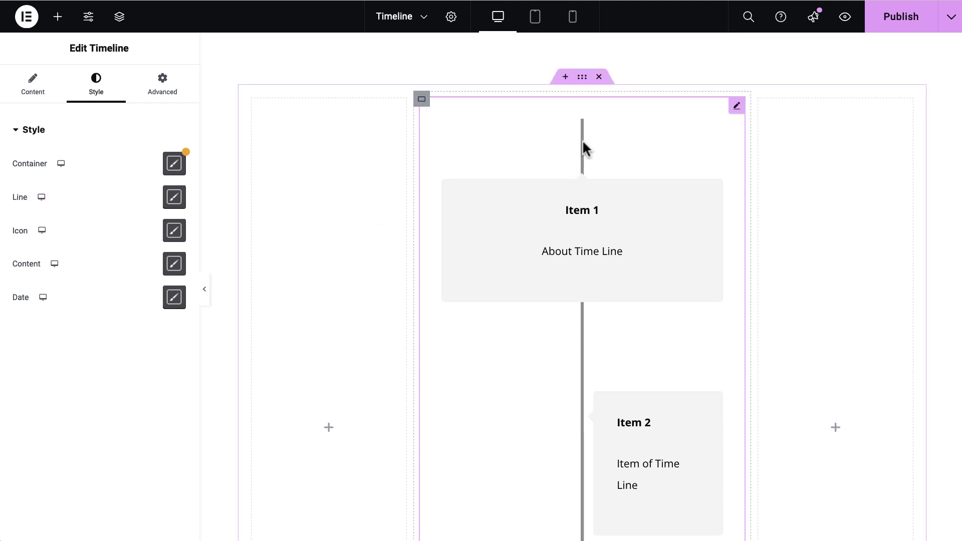
- Set the timeline line's background color to dark blue #0045a0, trying yellow #ffeb3b and orange-red #ff5722 in between
left_click(174, 200)
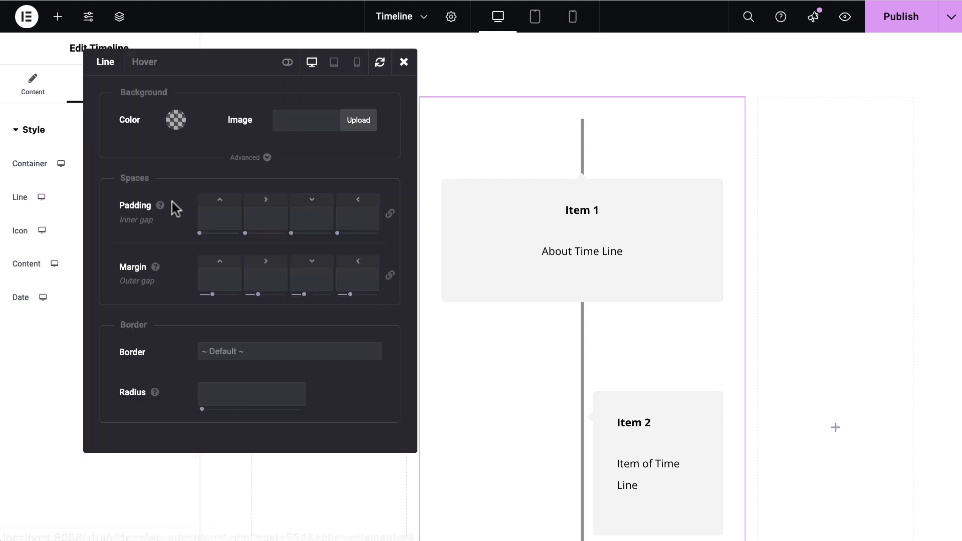
left_click(175, 119)
left_click(241, 271)
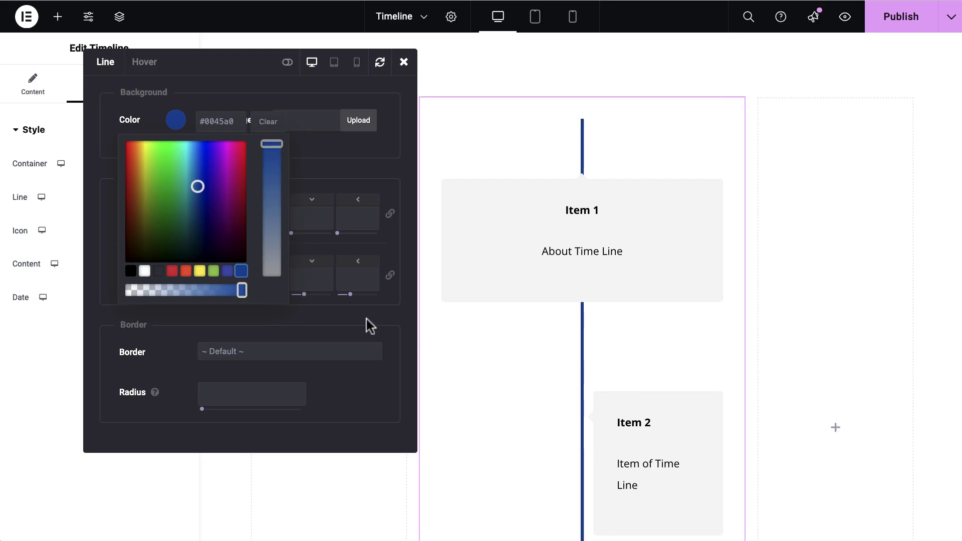
left_click(199, 272)
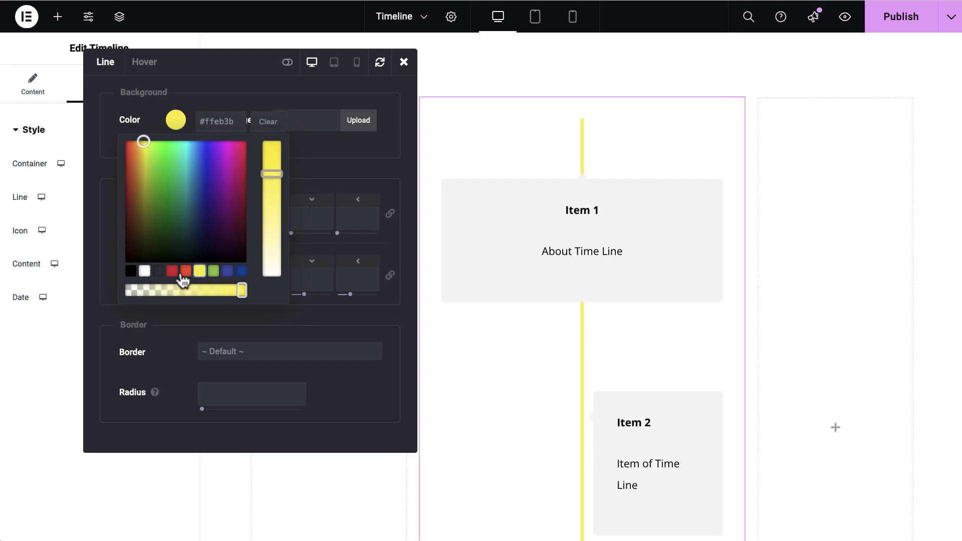
left_click(185, 273)
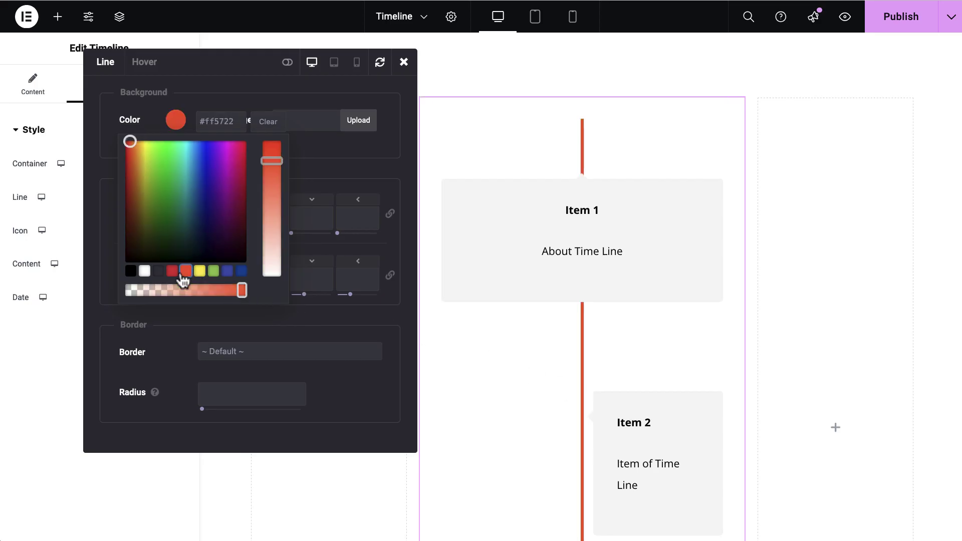
left_click(241, 273)
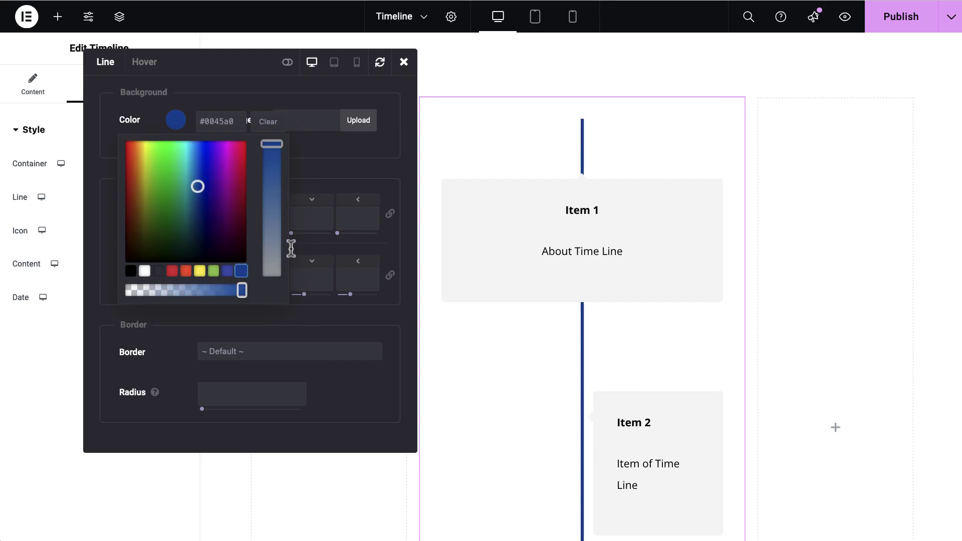
- Set the timeline content's background color to dark blue #0045a0 and its text color to white #ffffff
left_click(404, 62)
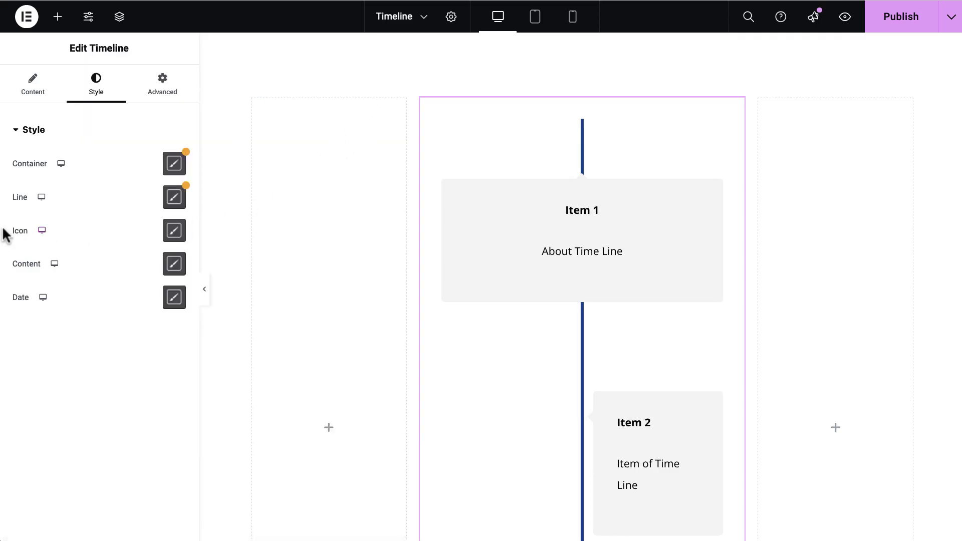
scroll(553, 274, "down", 10)
scroll(581, 215, "up", 1)
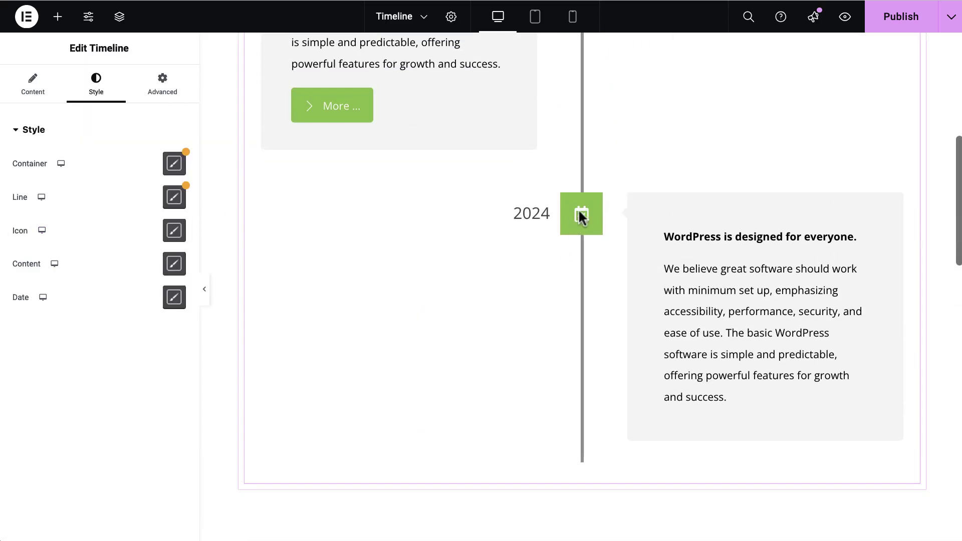
scroll(556, 320, "down", 10)
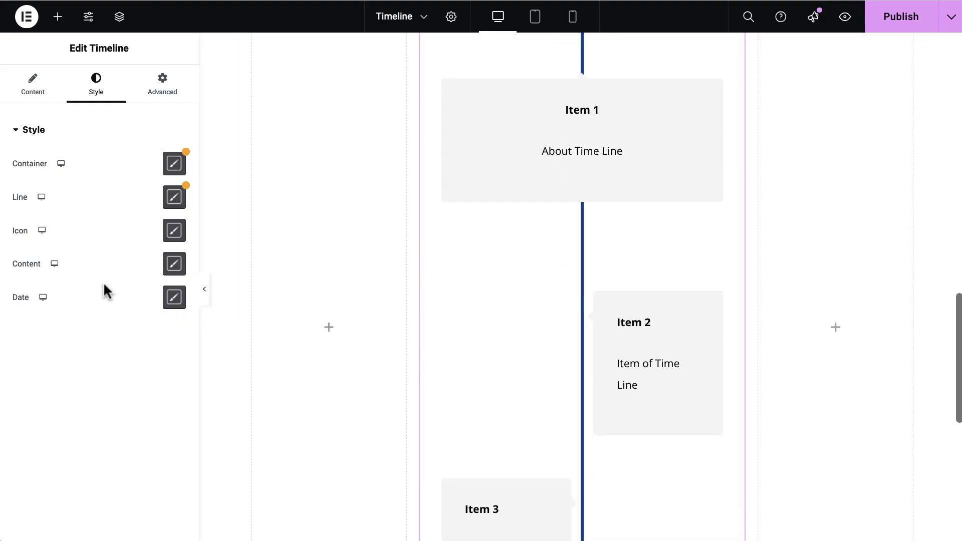
left_click(170, 273)
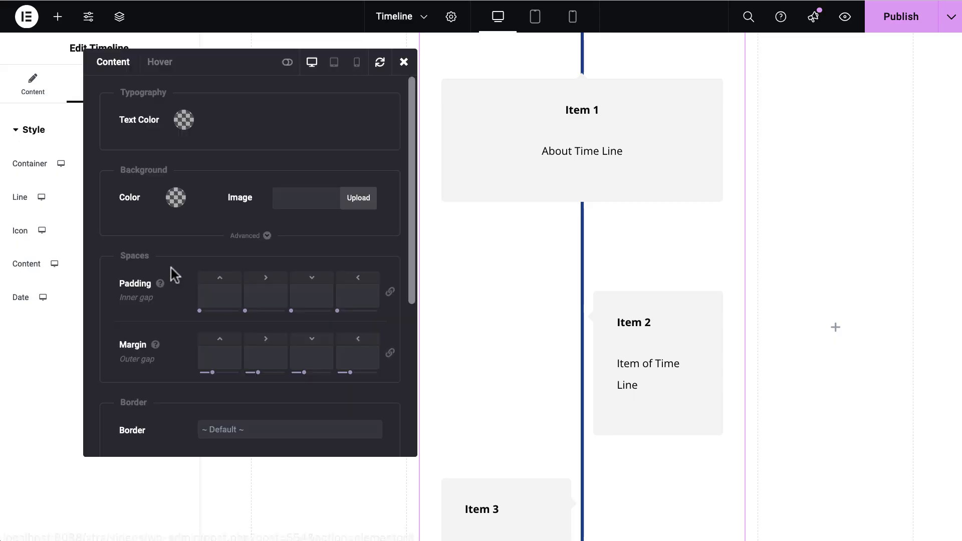
left_click(175, 199)
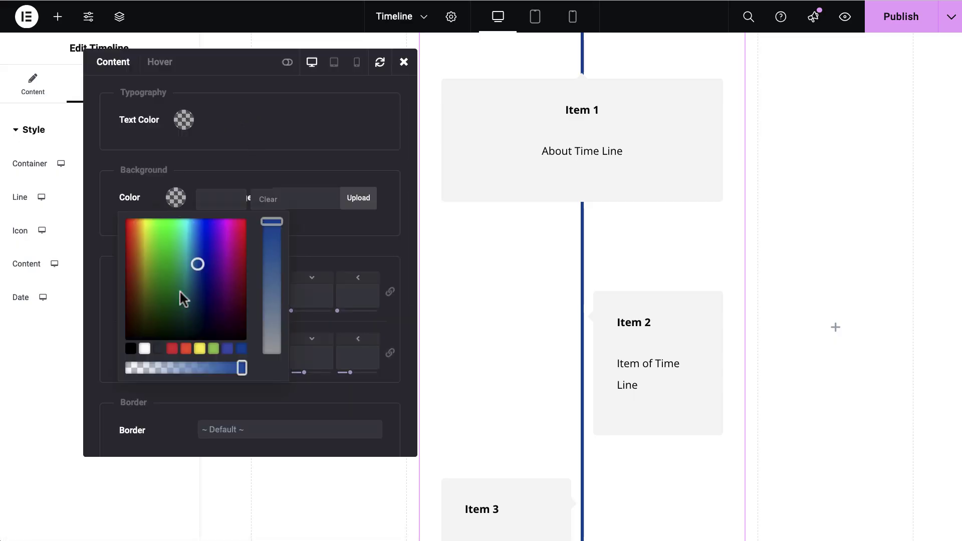
left_click(242, 351)
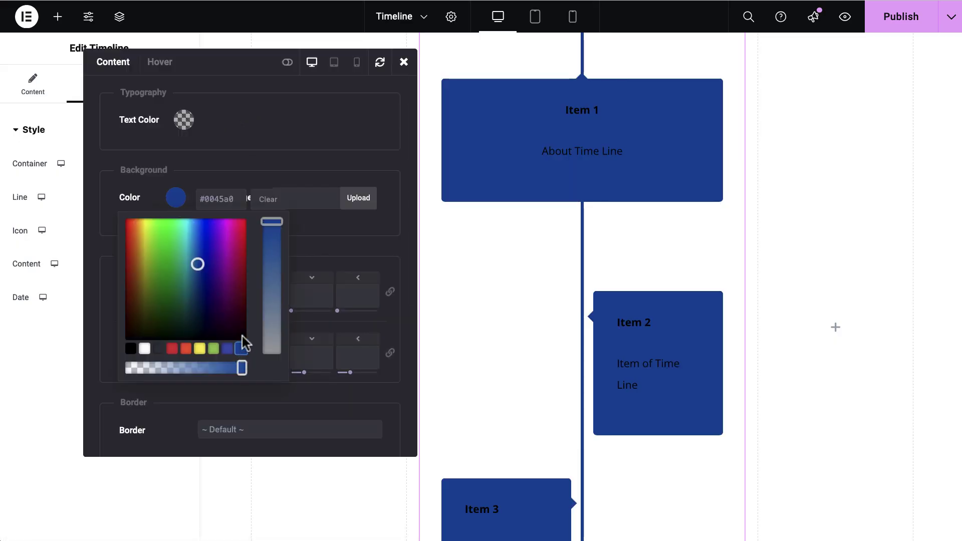
left_click(184, 121)
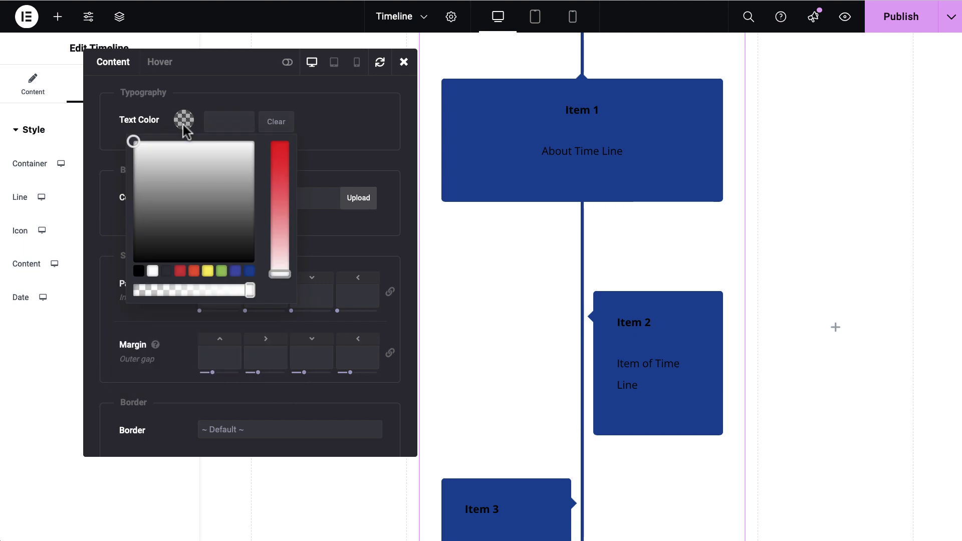
left_click(152, 271)
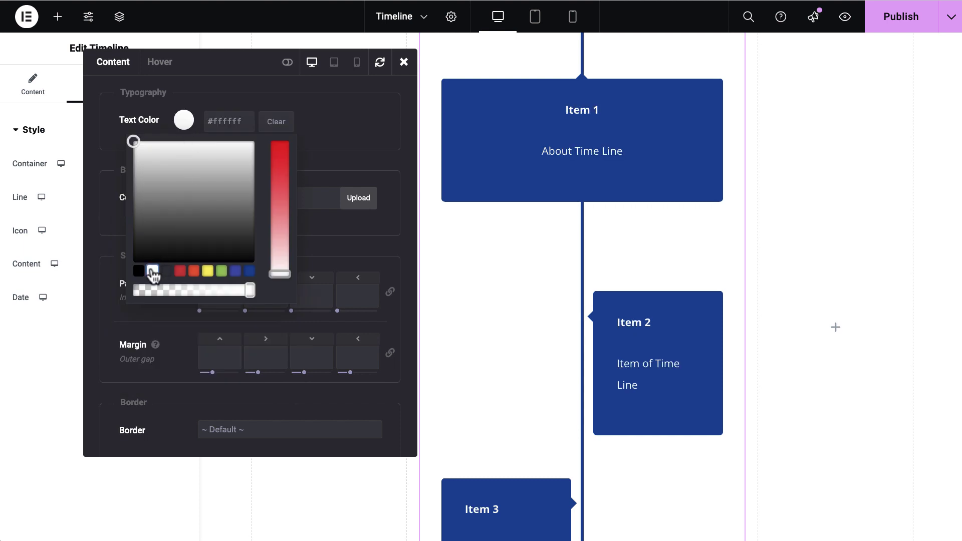
scroll(501, 283, "down", 5)
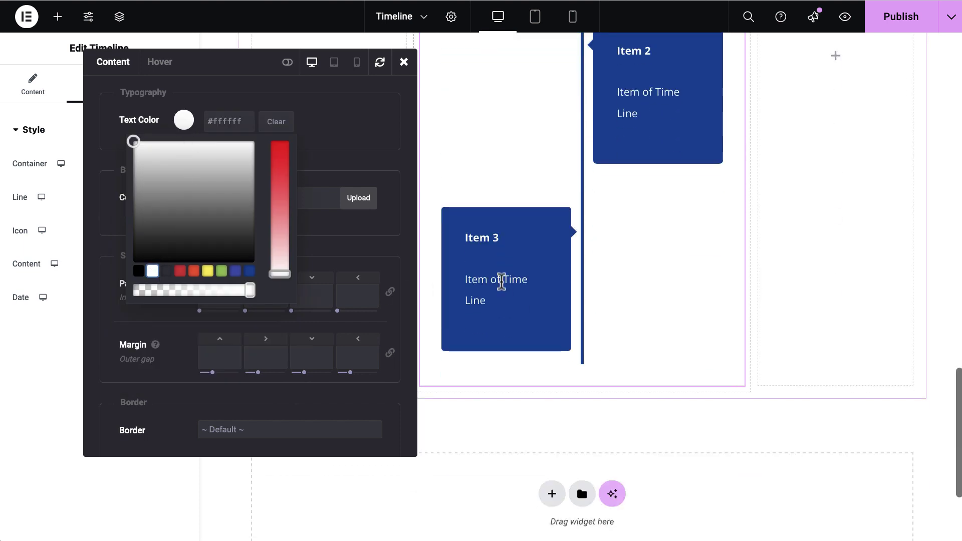
left_click(341, 147)
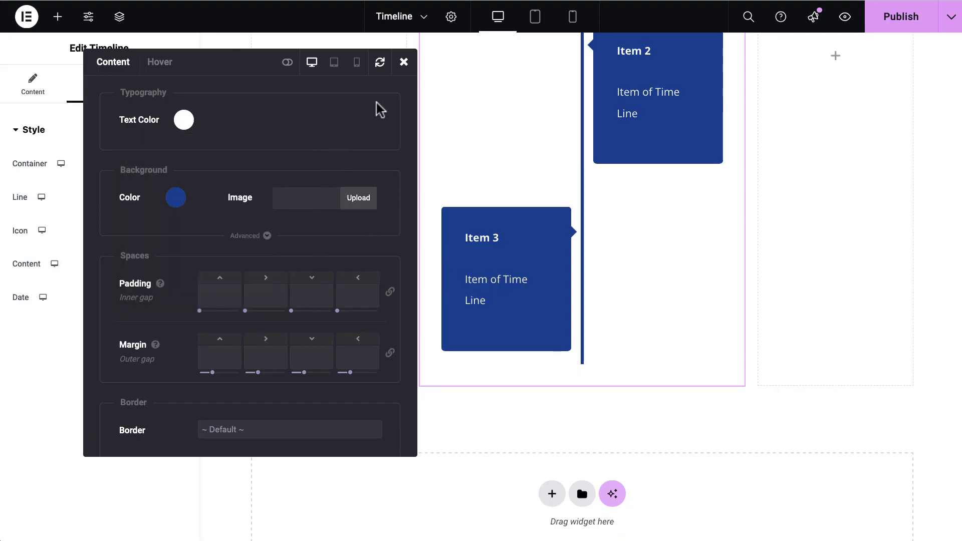
- Change the timeline content's background color to blue #3f51b5, trying green #8bc34a in between, and close the content style settings
scroll(521, 159, "up", 5)
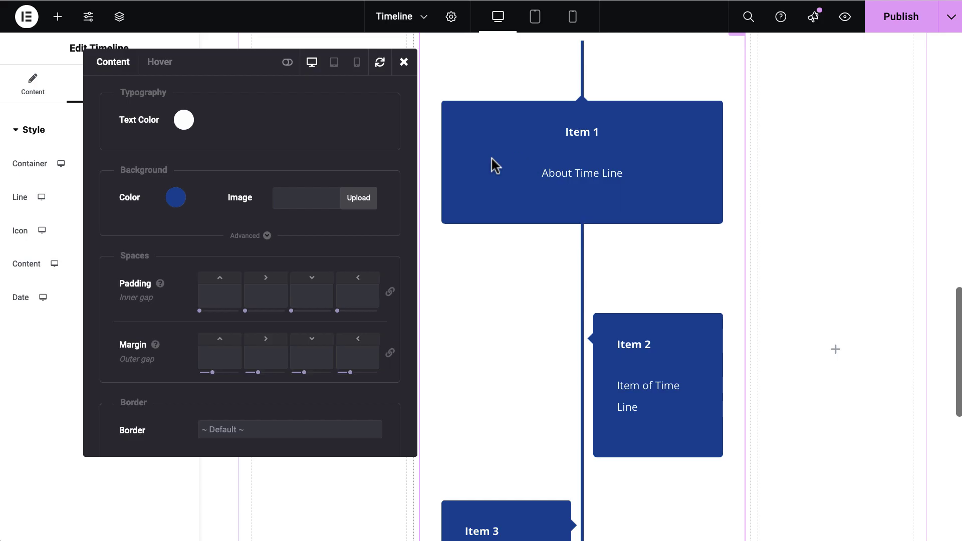
left_click(178, 200)
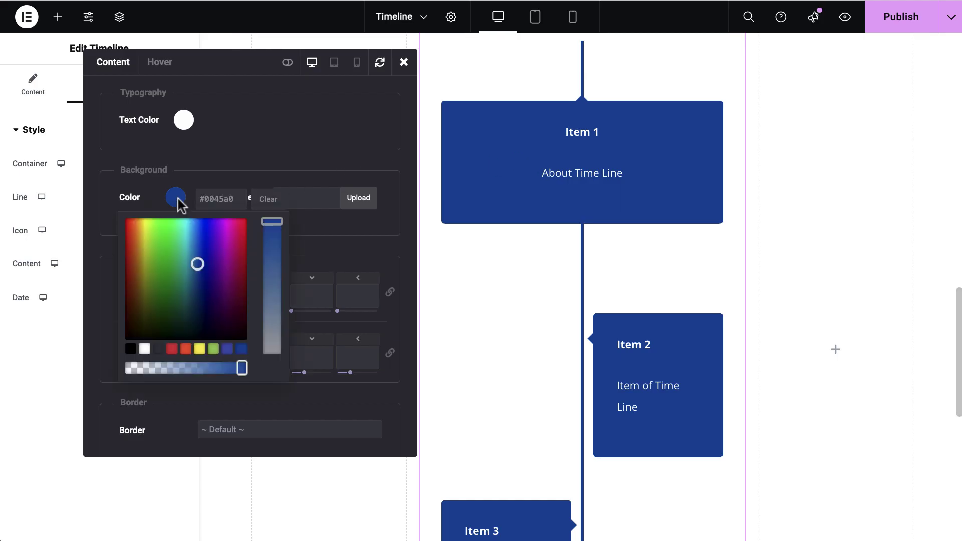
left_click(214, 349)
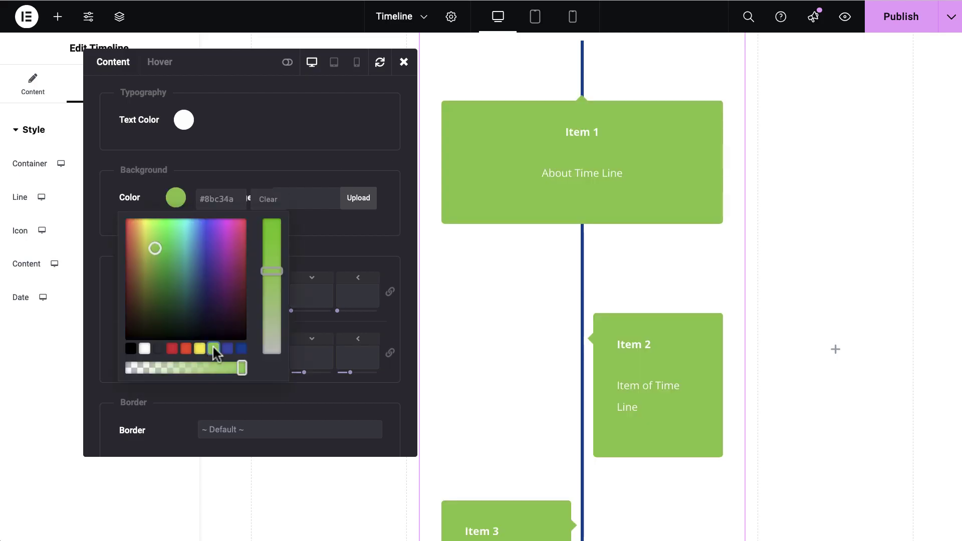
left_click(227, 349)
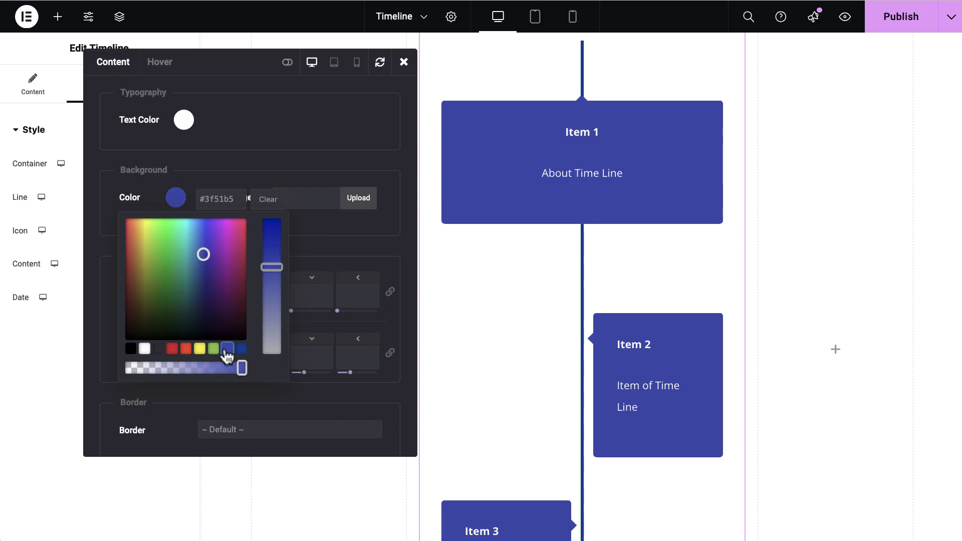
left_click(403, 62)
- Publish the page with the restyled second timeline
scroll(402, 82, "up", 10)
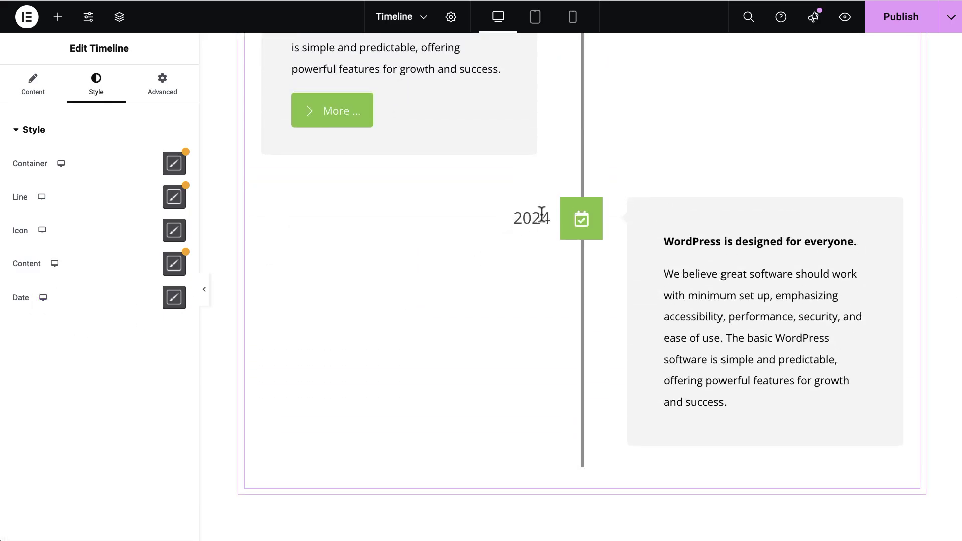
scroll(566, 362, "down", 15)
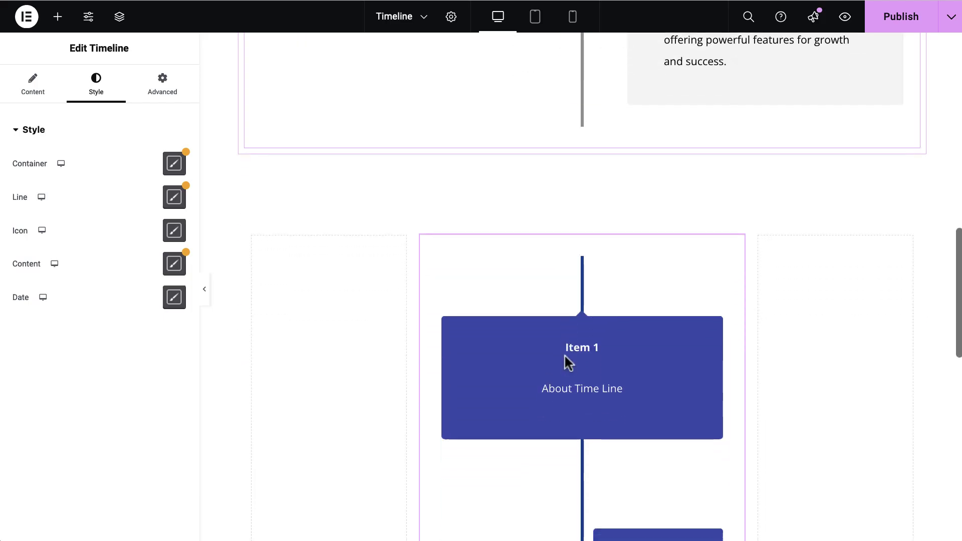
scroll(566, 362, "up", 3)
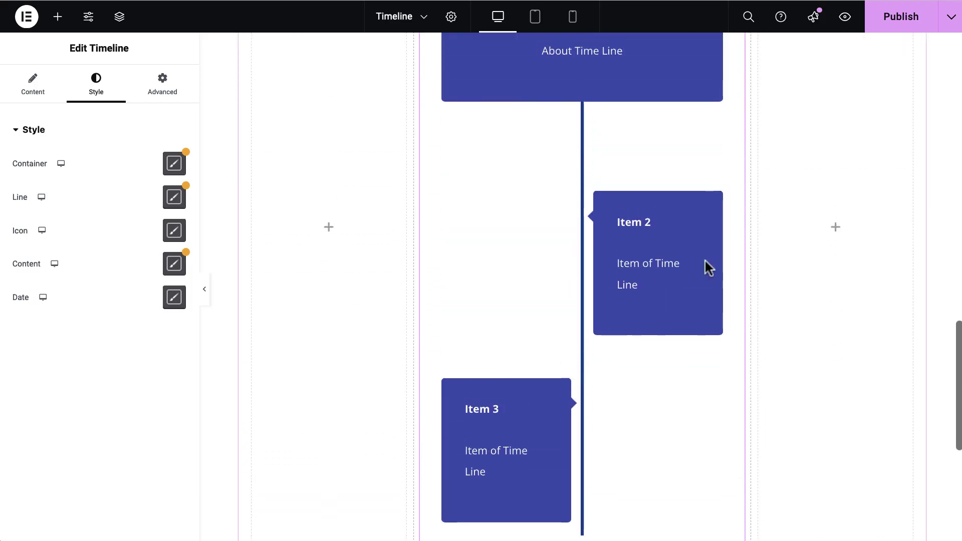
left_click(892, 27)
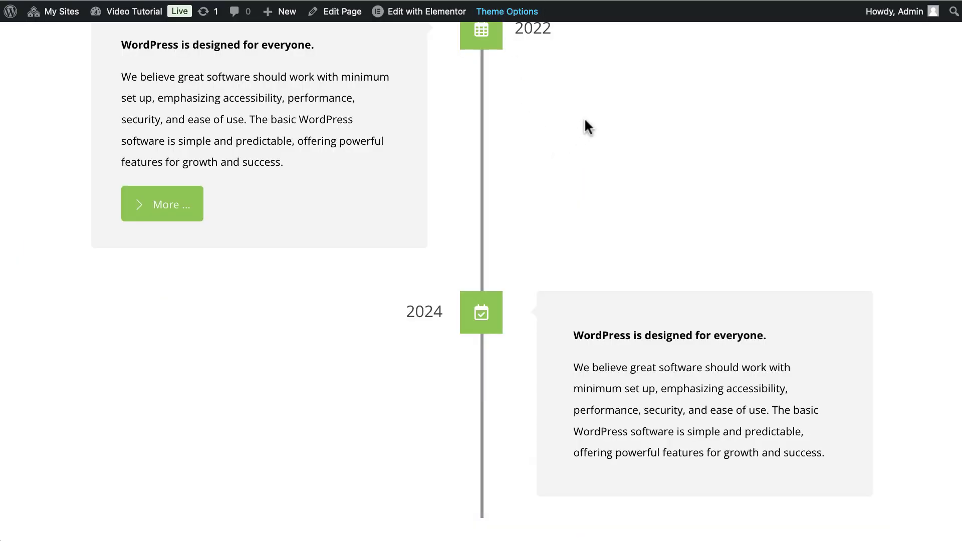
- Reload the live page and examine how both timelines are laid out and styled
right_click(584, 116)
left_click(614, 175)
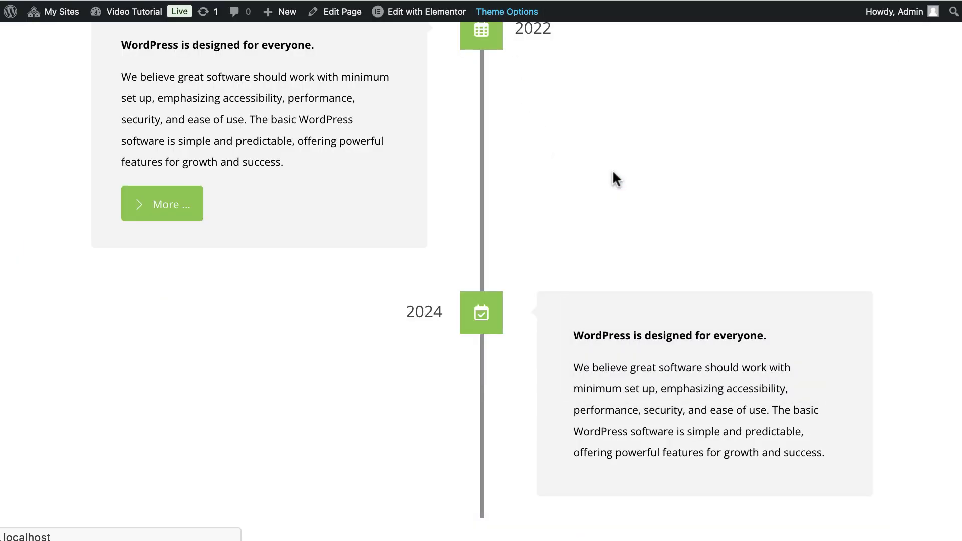
scroll(612, 172, "down", 7)
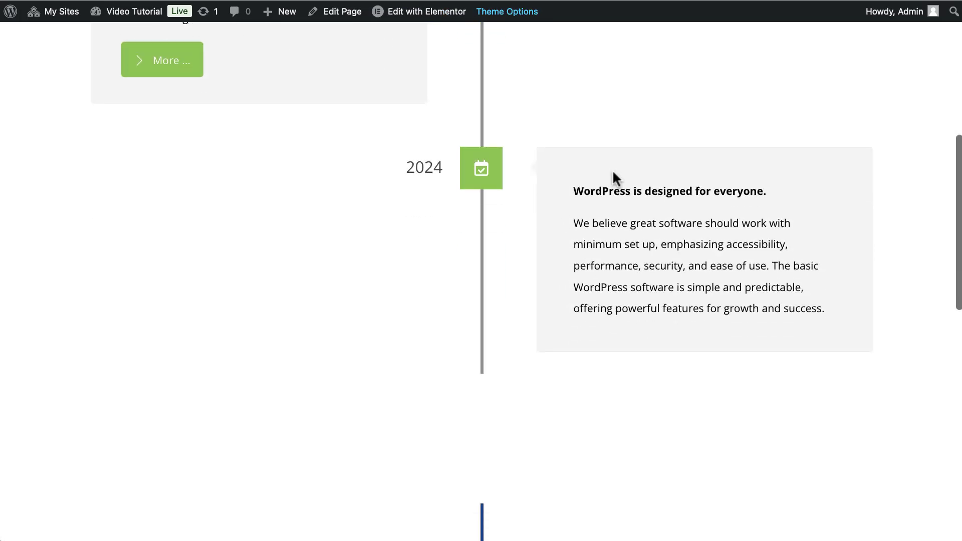
scroll(613, 173, "down", 10)
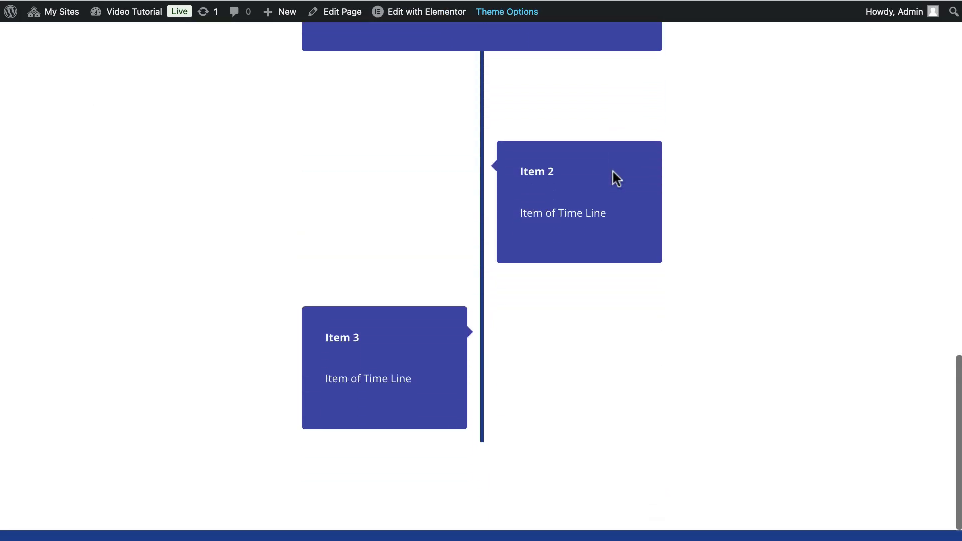
scroll(612, 172, "up", 14)
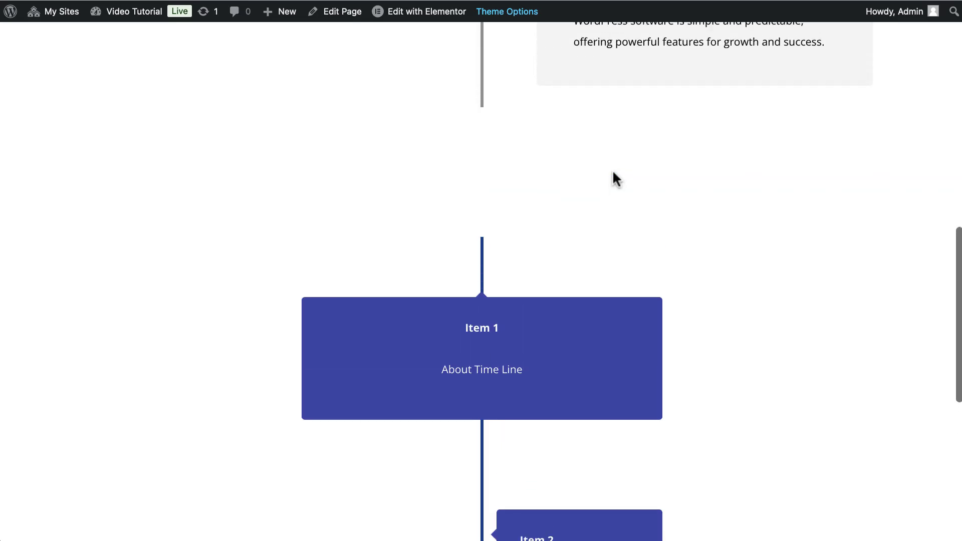